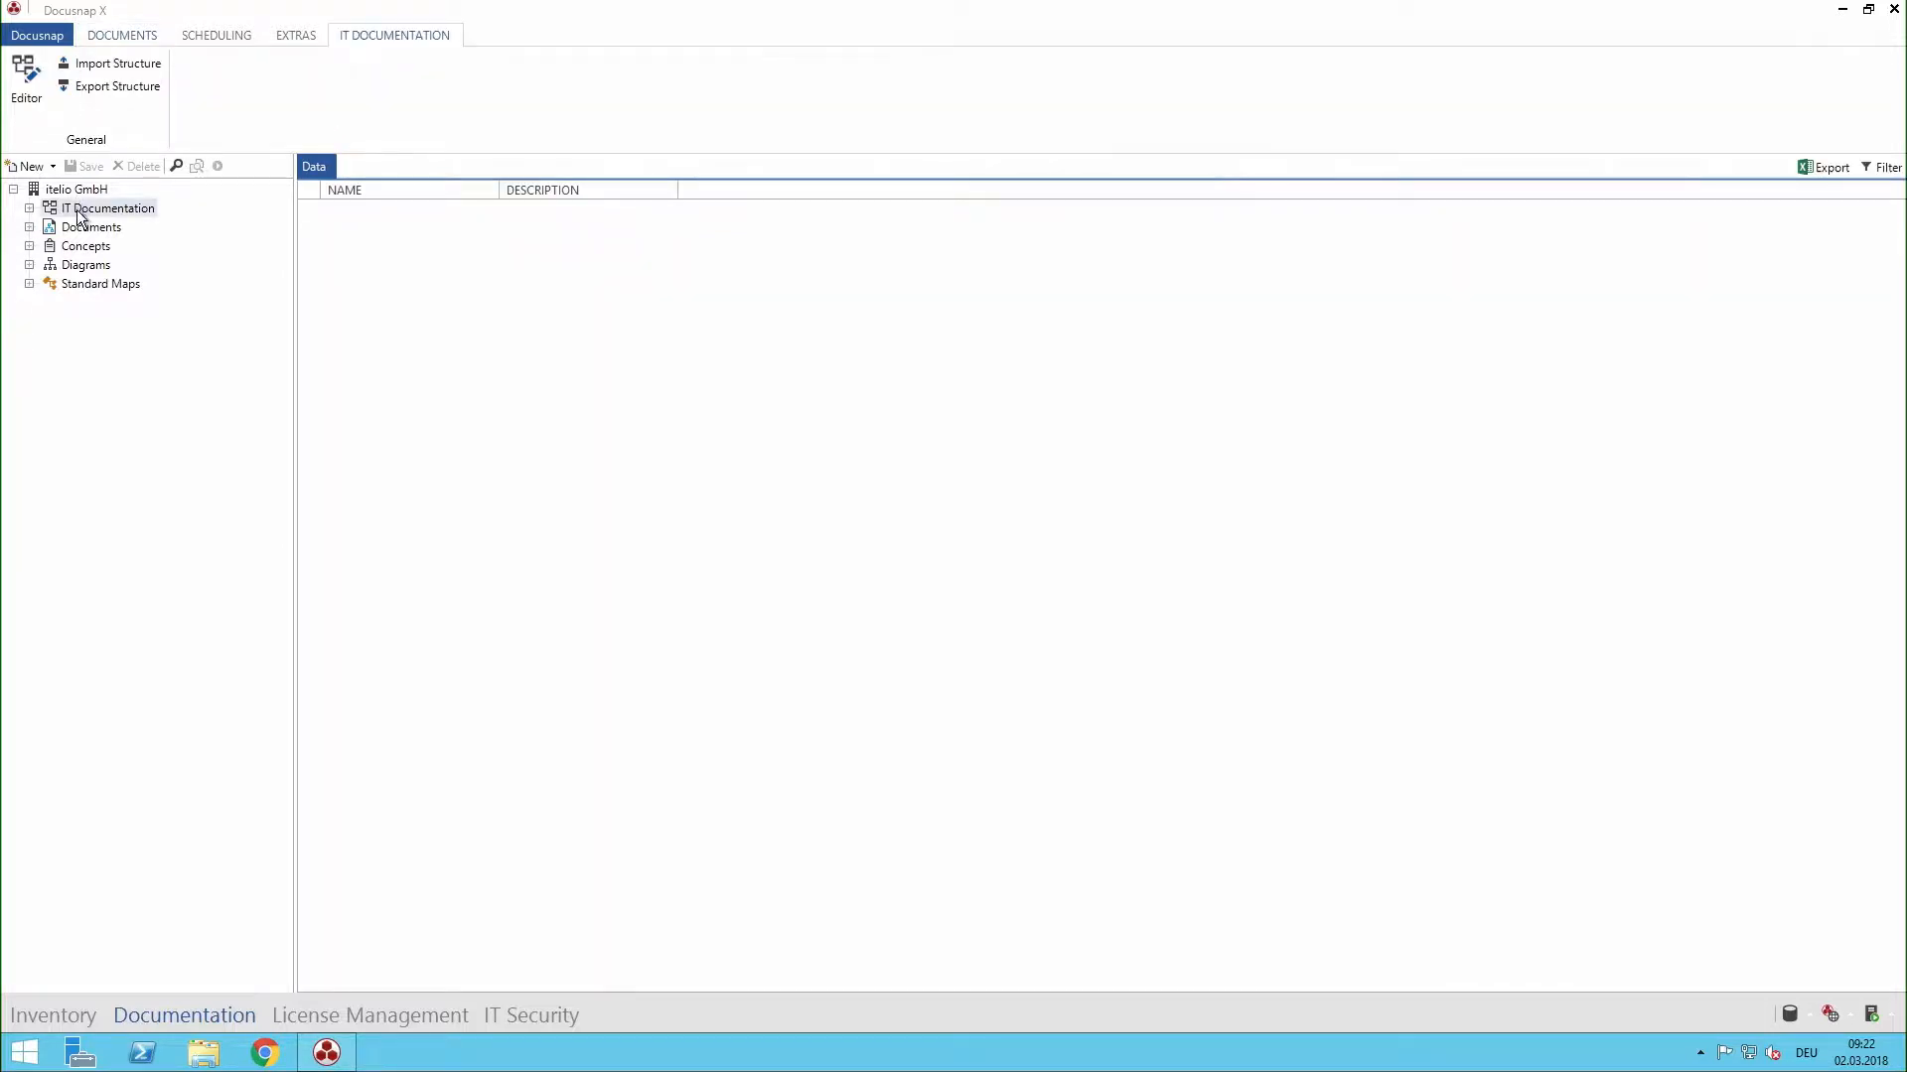
- Open the IT documentation editor, then add and save a framework named TOGAF under IT Documentation
click(27, 101)
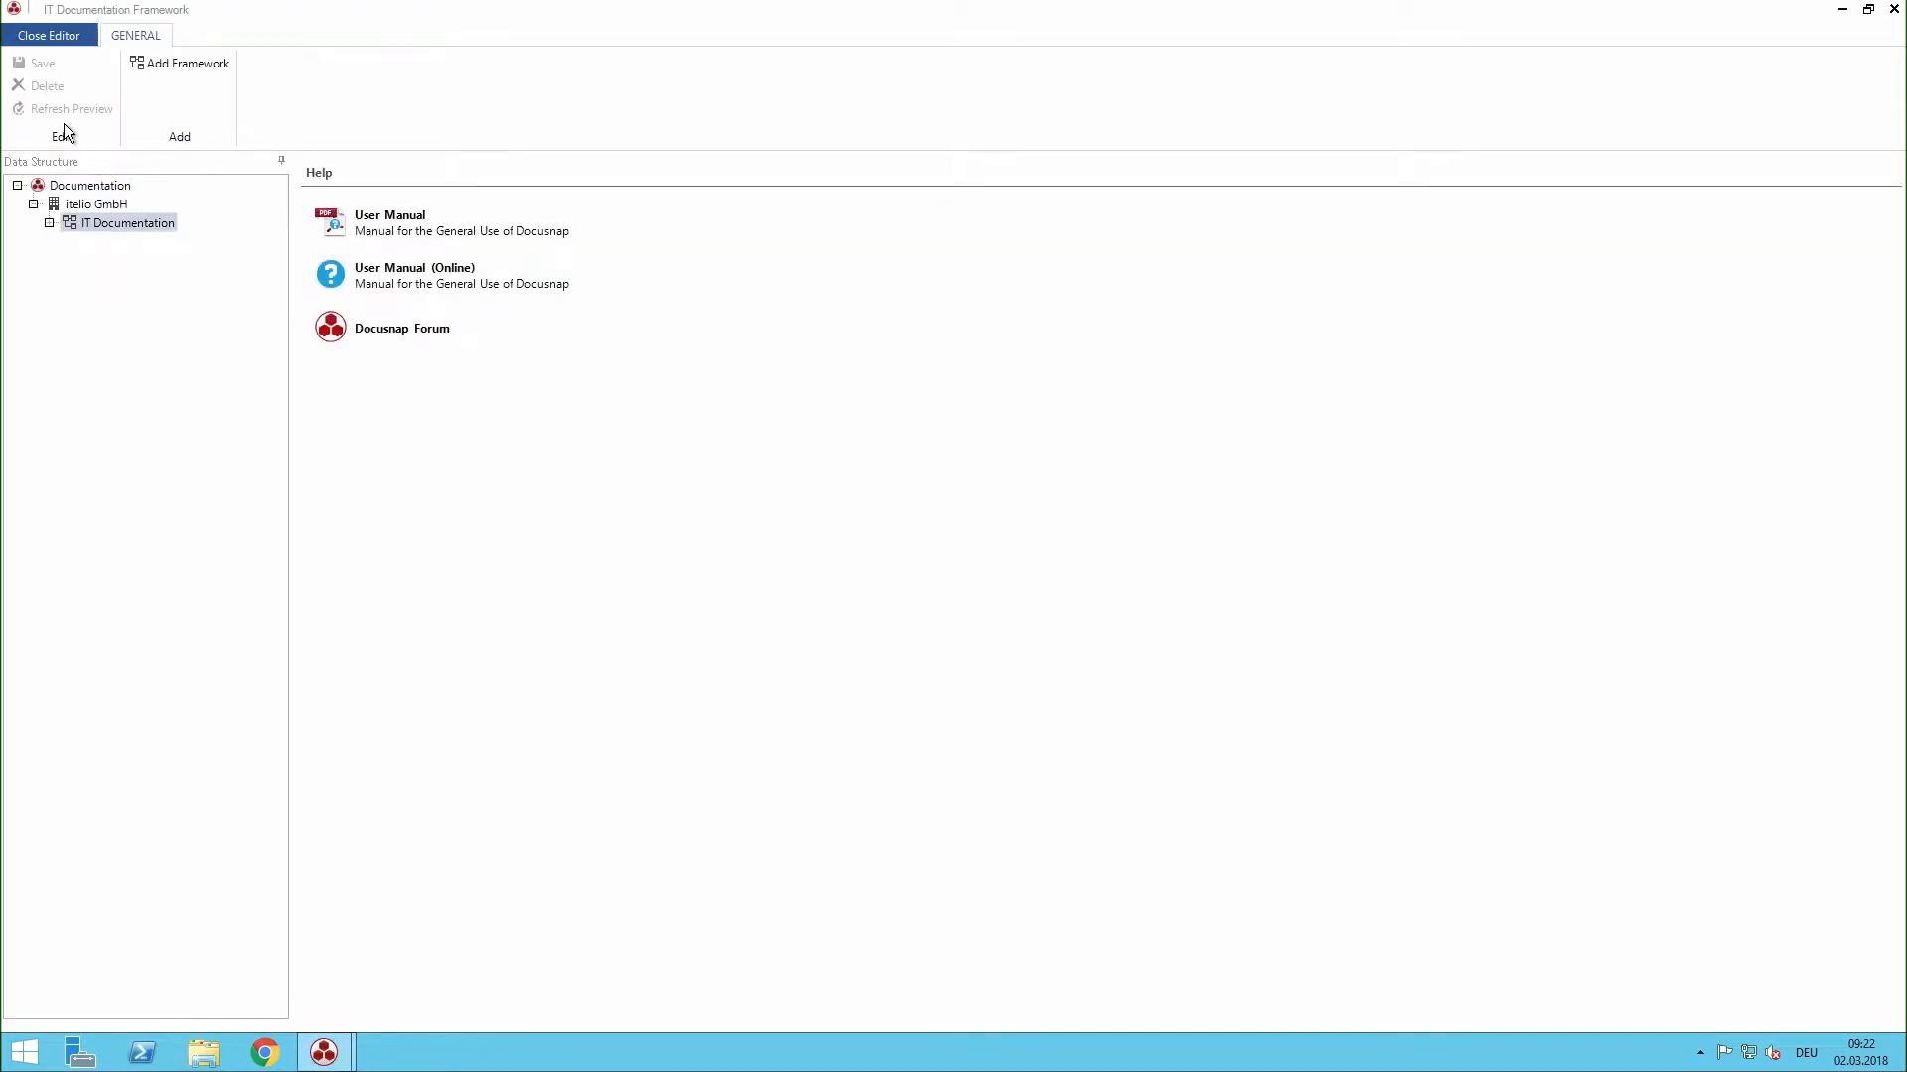
double_click(379, 15)
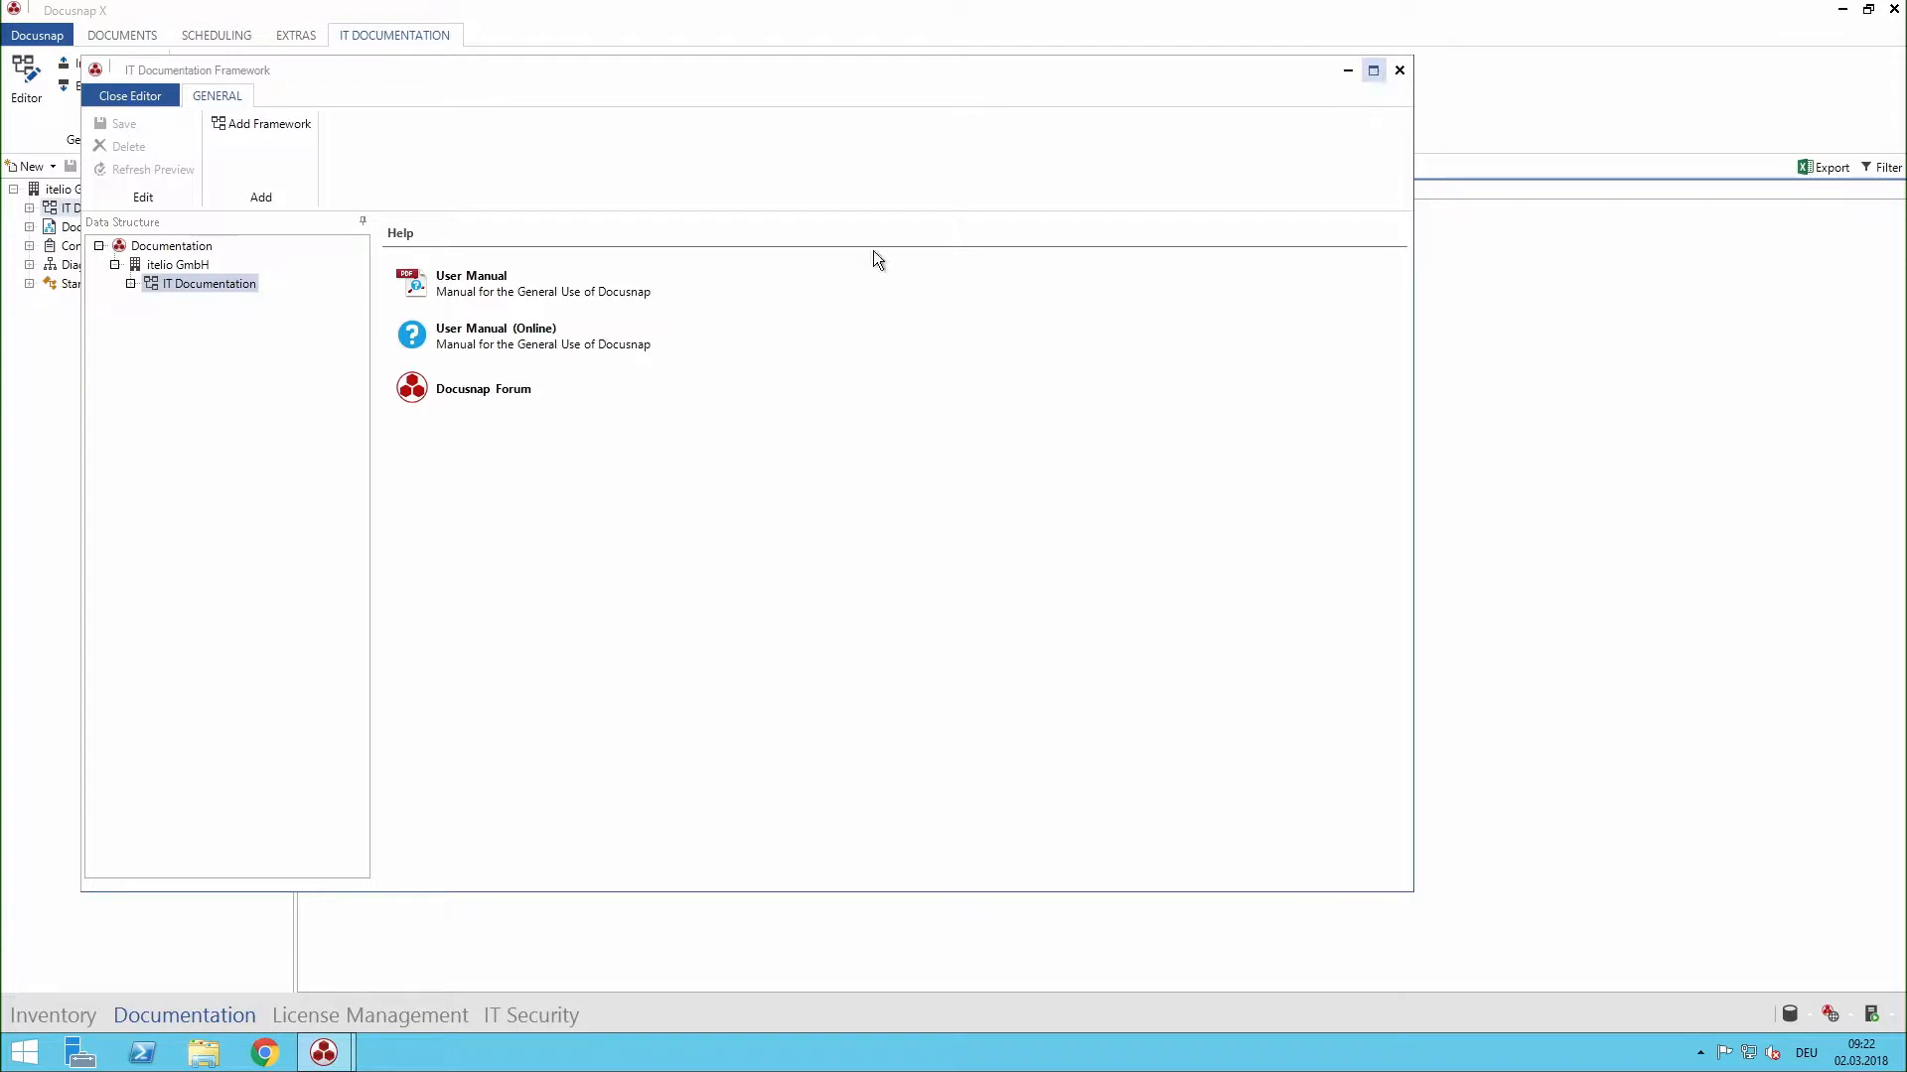
click(1373, 70)
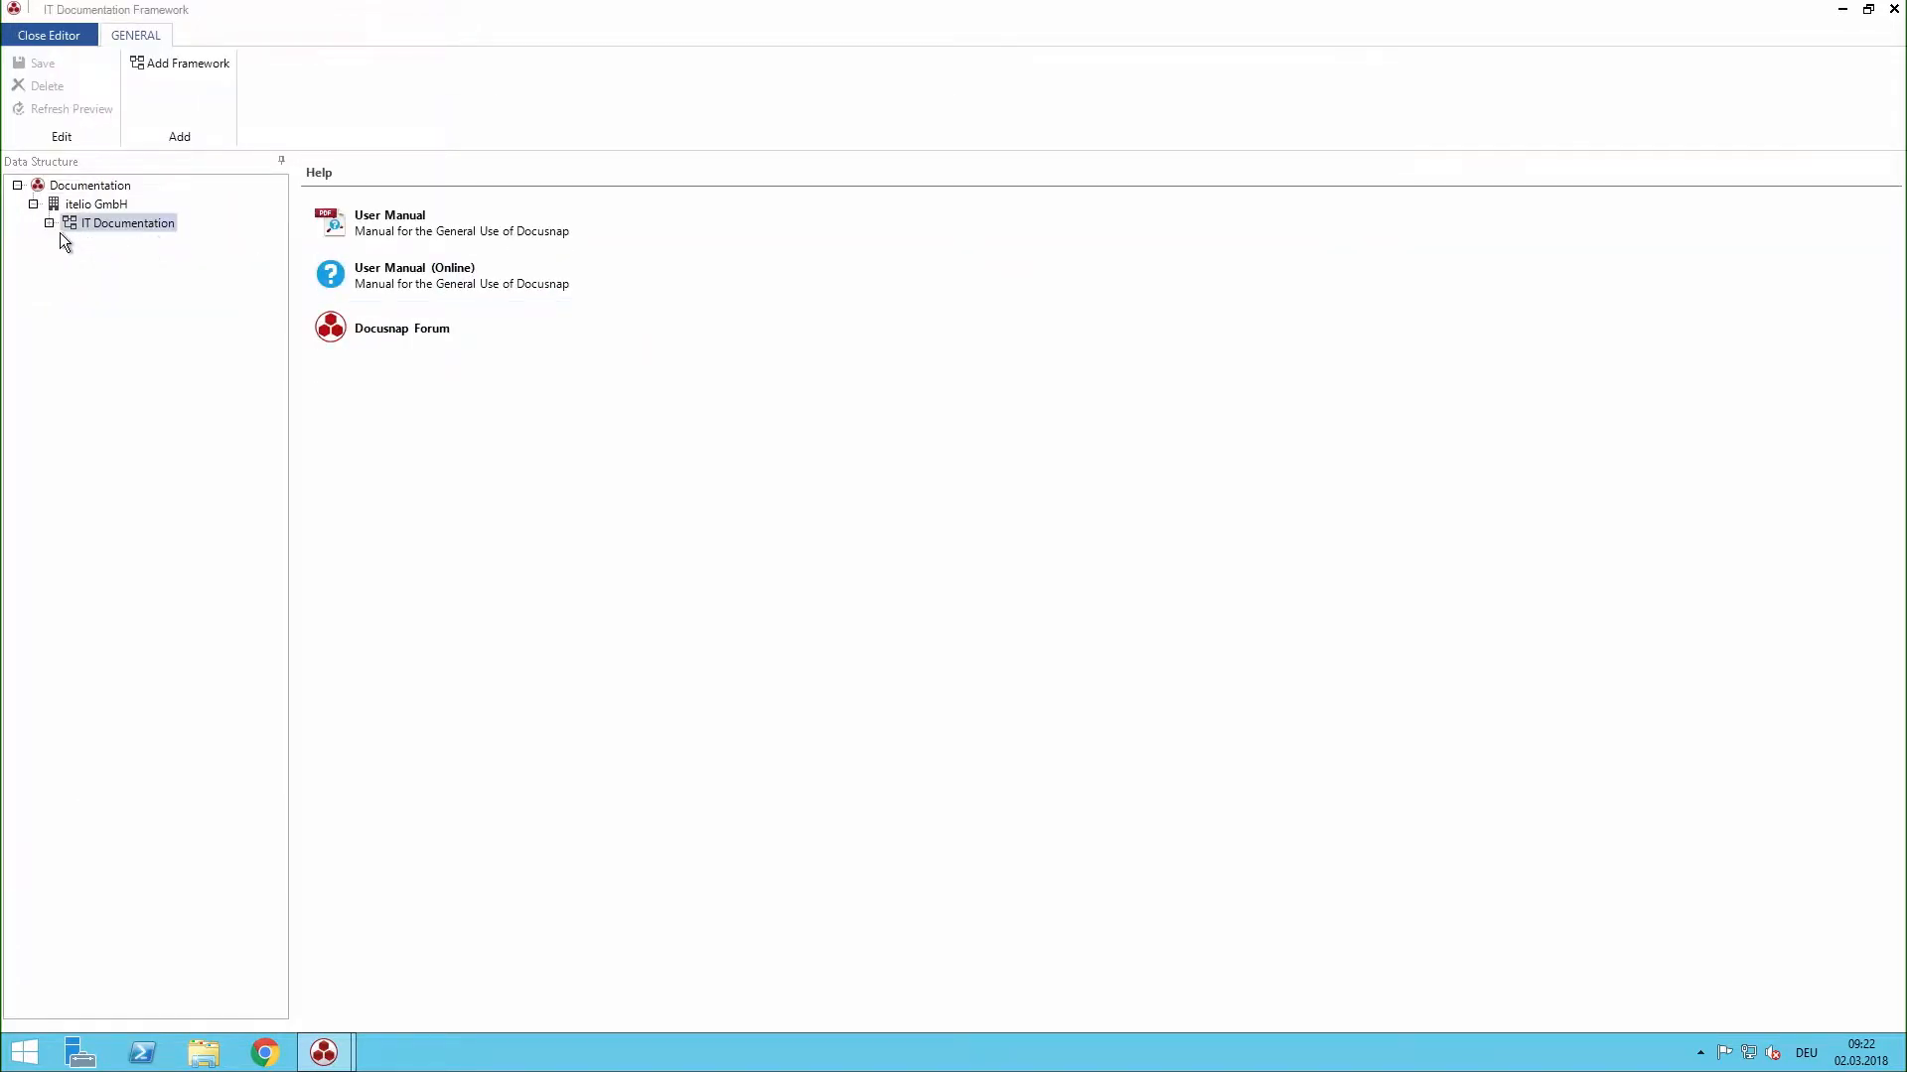
click(182, 68)
click(475, 208)
text(TOGAF)
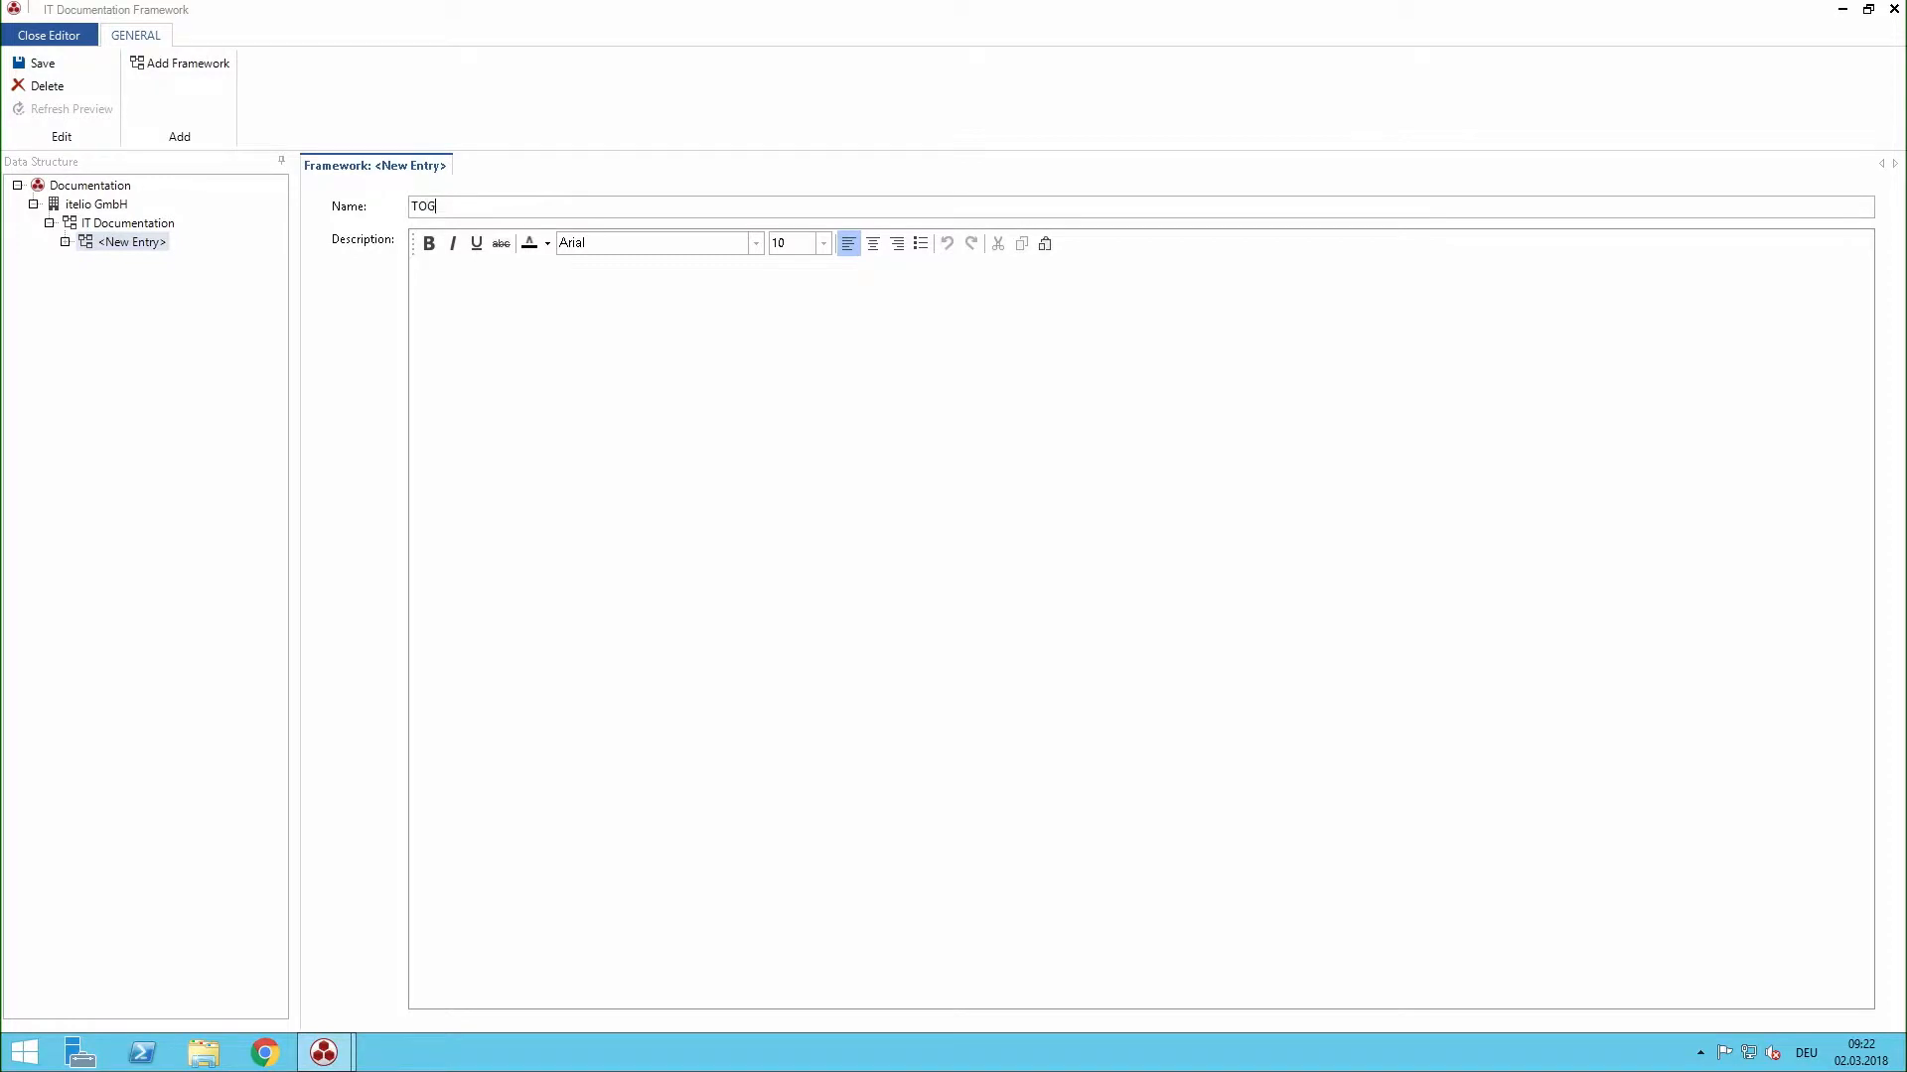
click(42, 63)
- Add and save a view named Architectural under TOGAF's views, and dock the Visualization pane beside the form
click(65, 242)
click(109, 261)
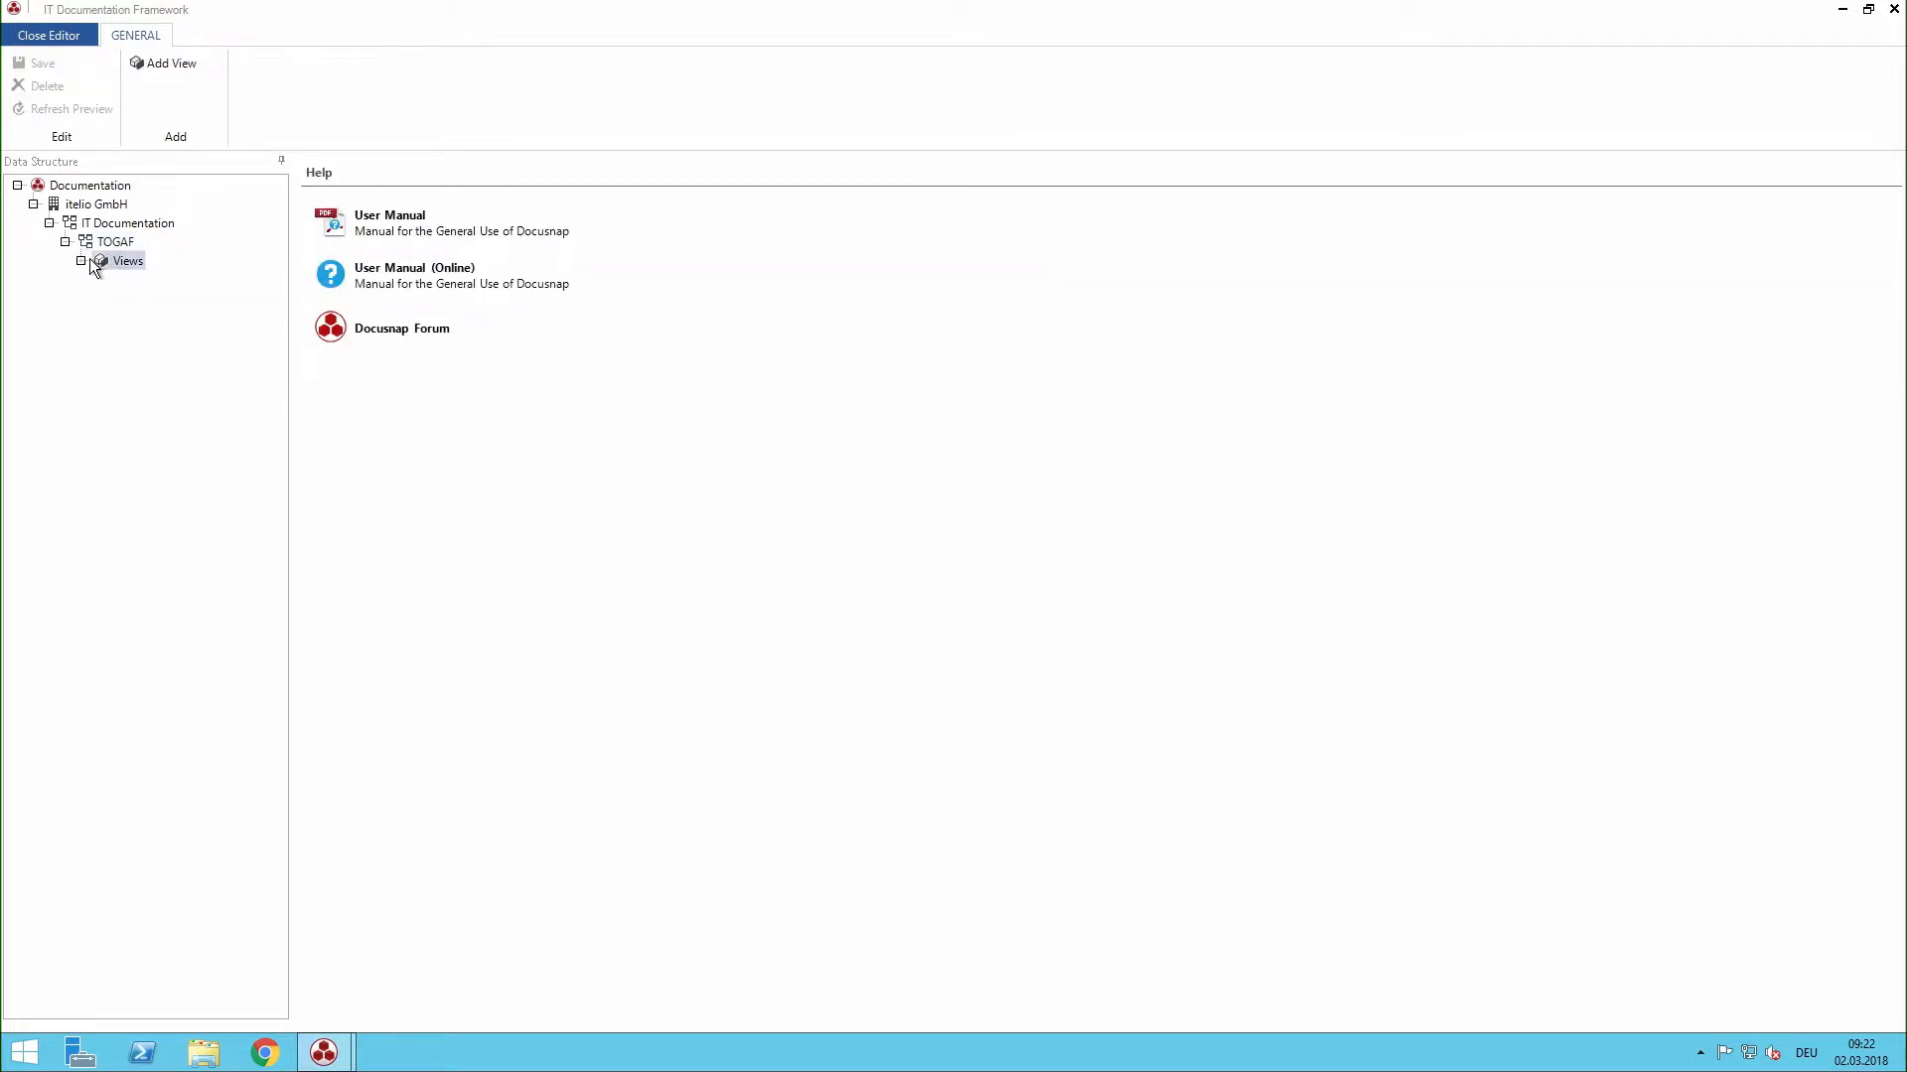
click(149, 65)
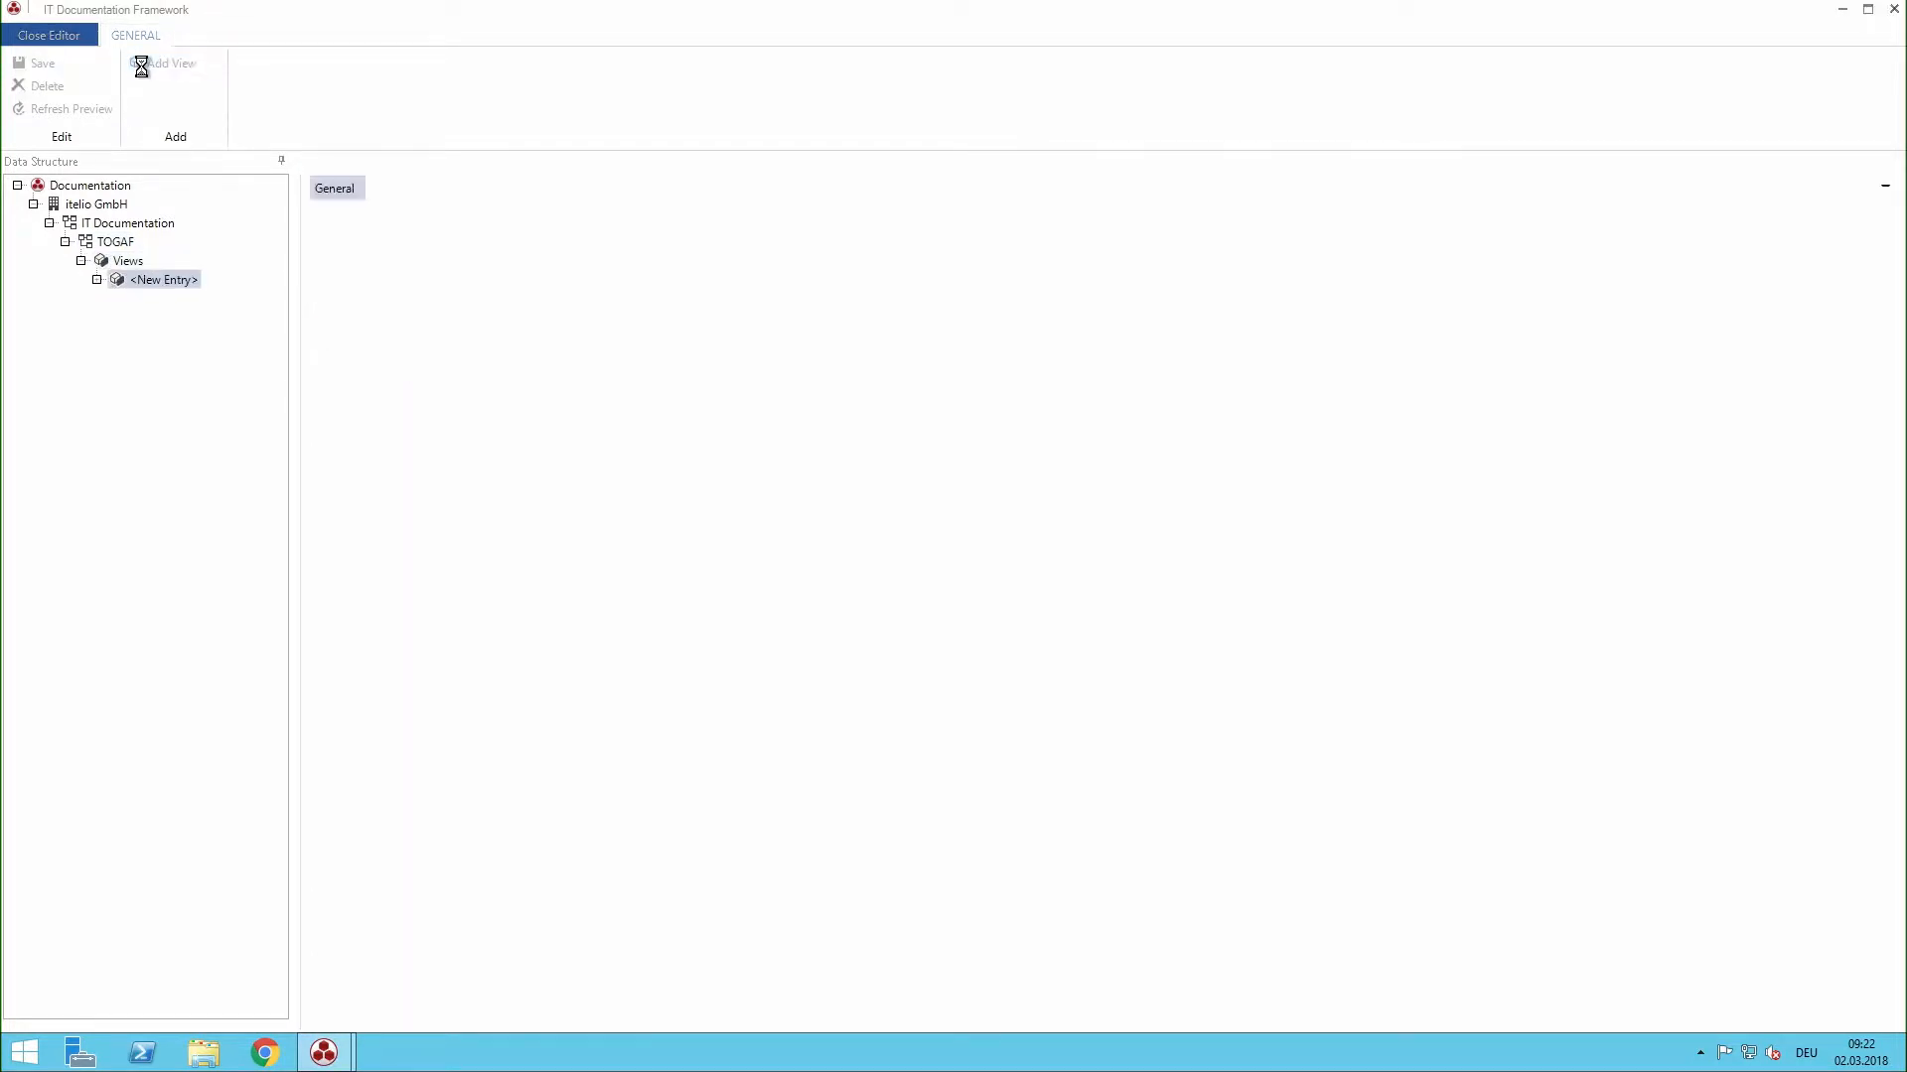
click(483, 207)
text(Architectural)
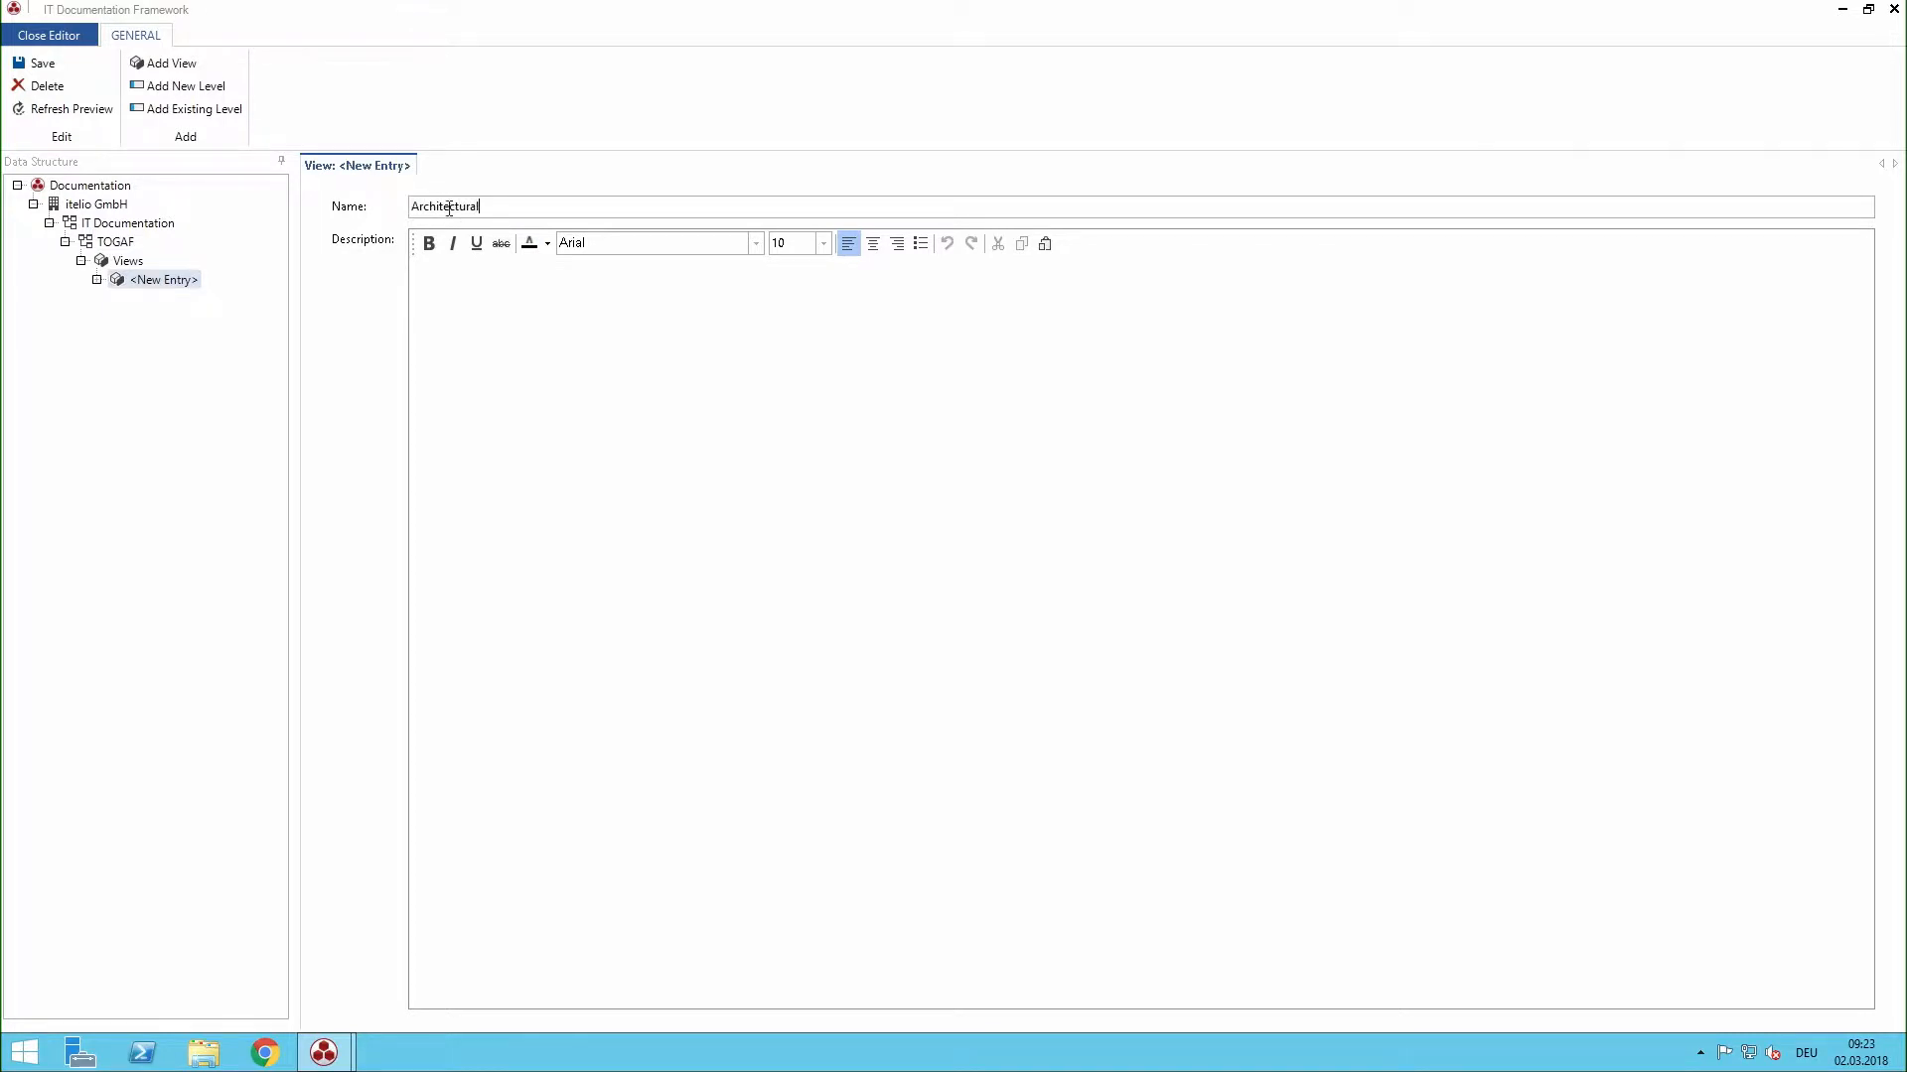
click(50, 63)
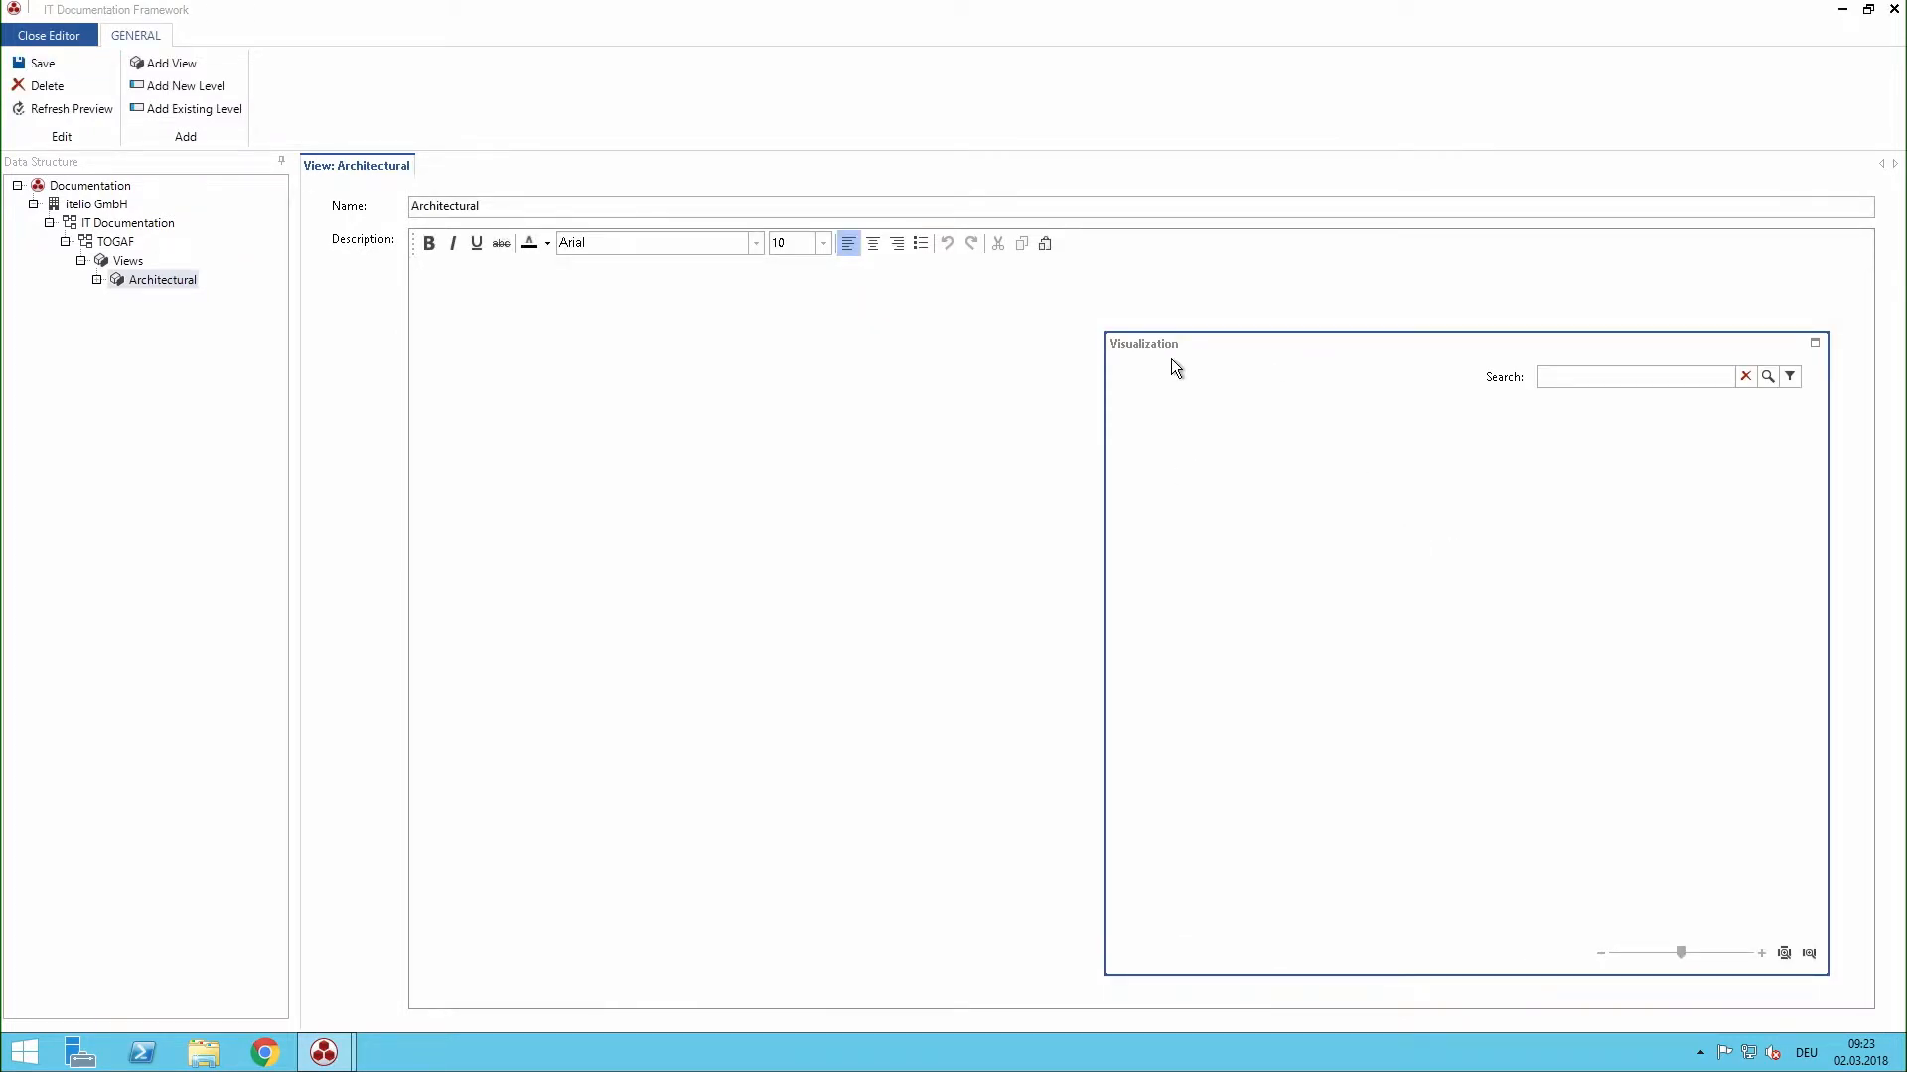
drag(1279, 355, 1863, 515)
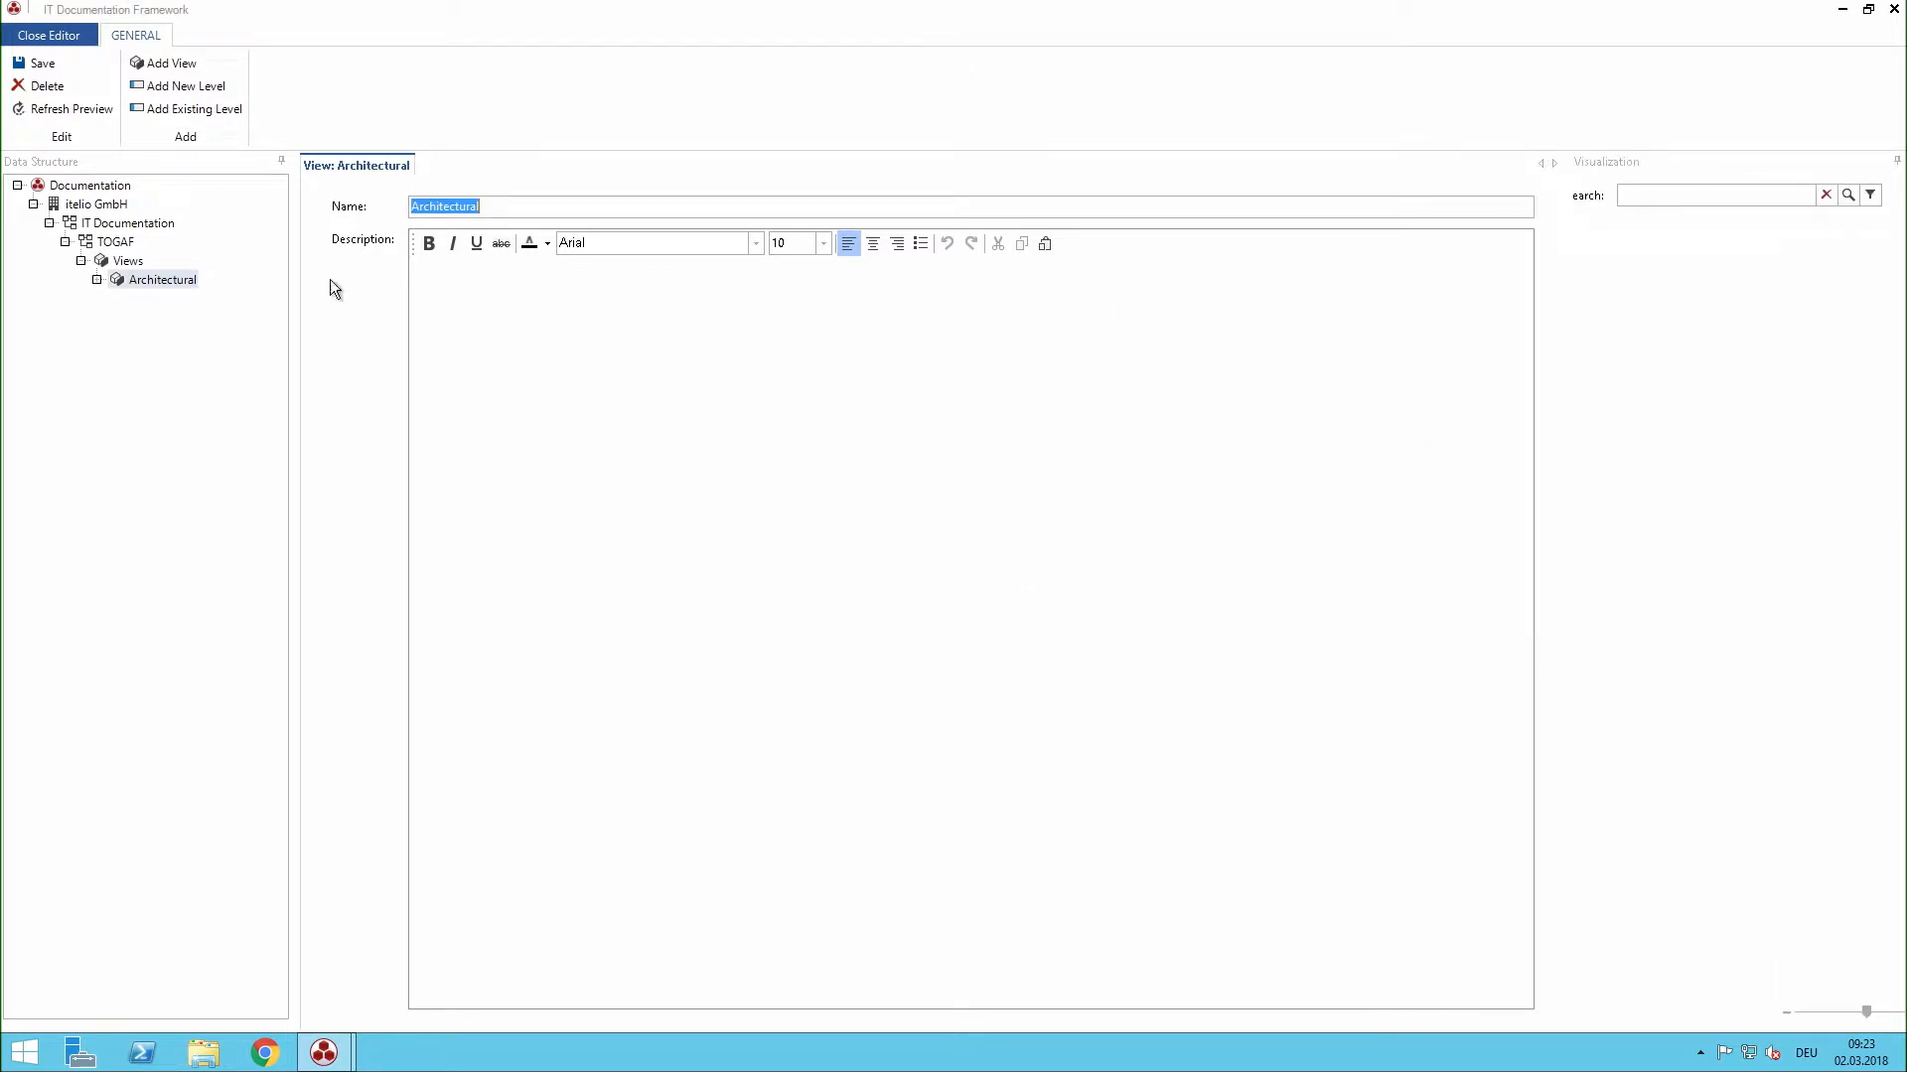
- Add a new level named Technology to the Architectural view and give it a light aqua colour
click(98, 282)
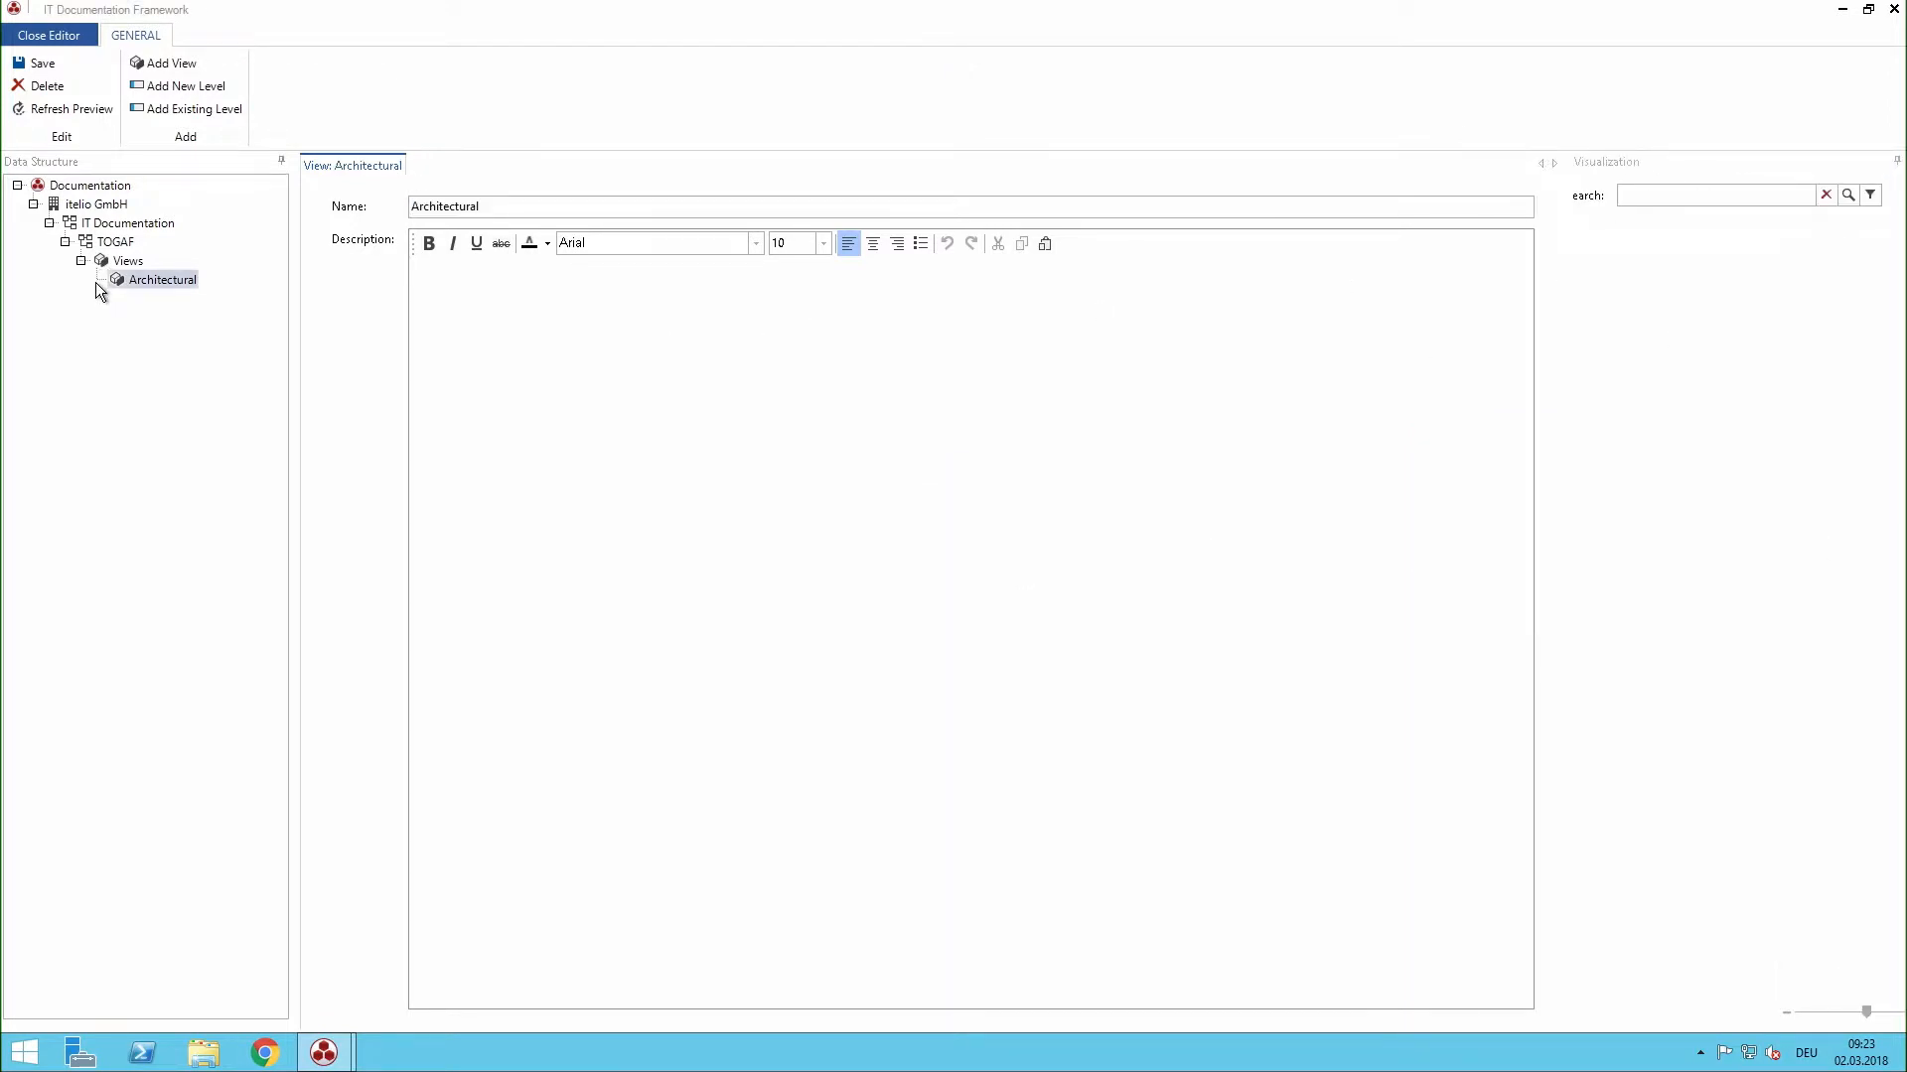
click(193, 91)
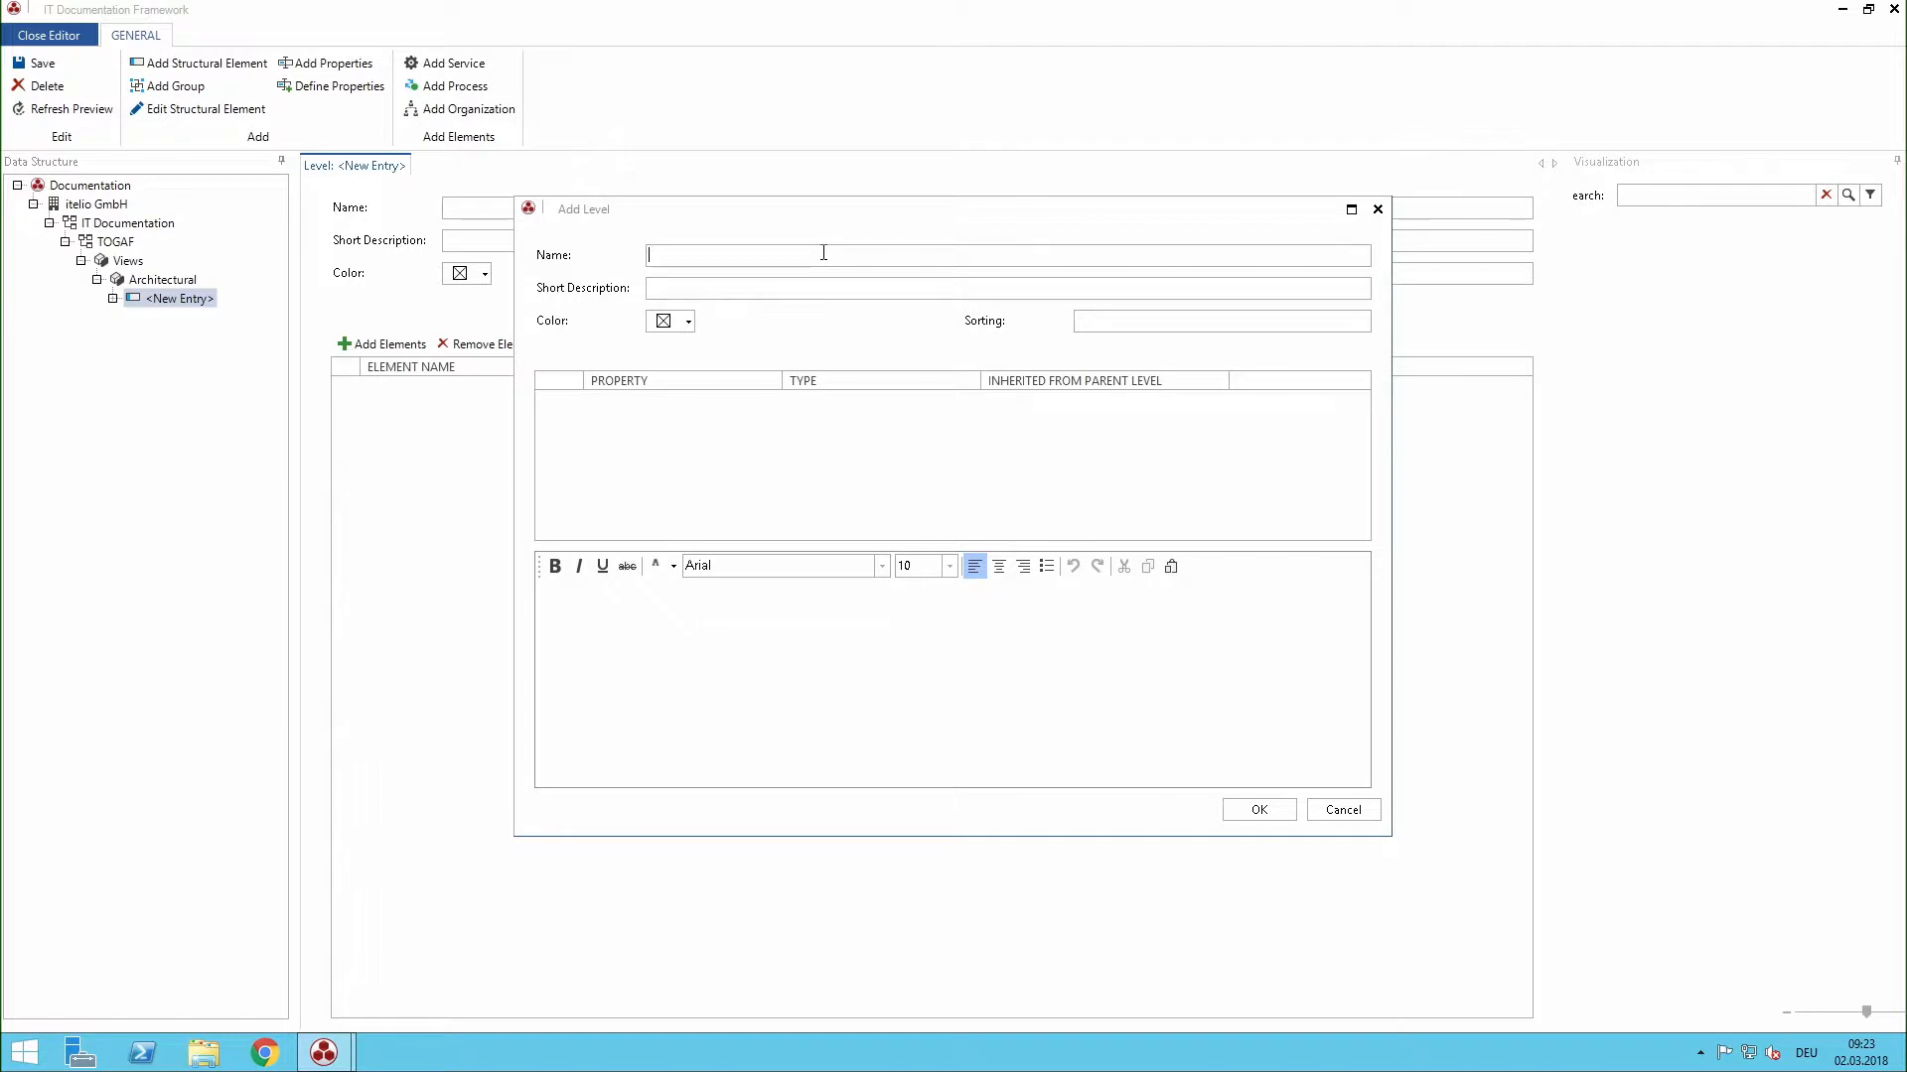
text(Technology)
click(687, 326)
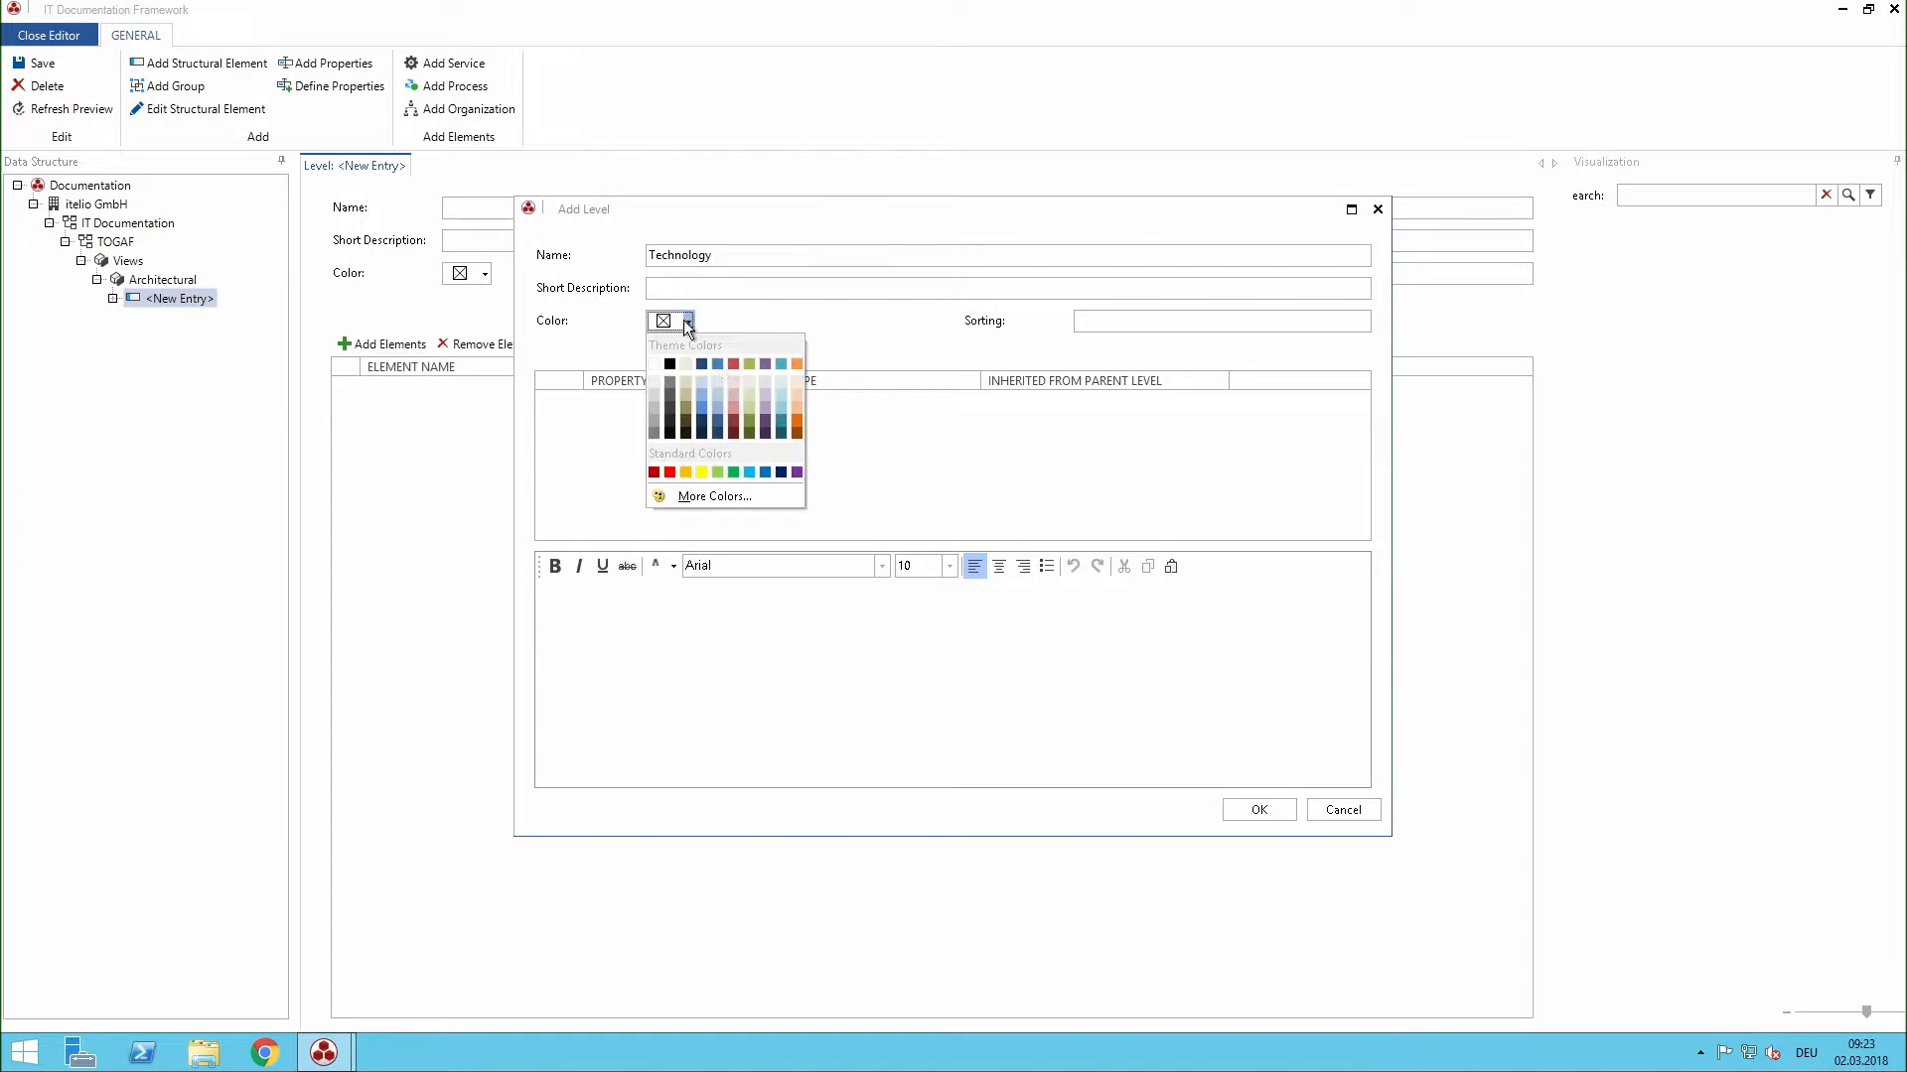
click(779, 397)
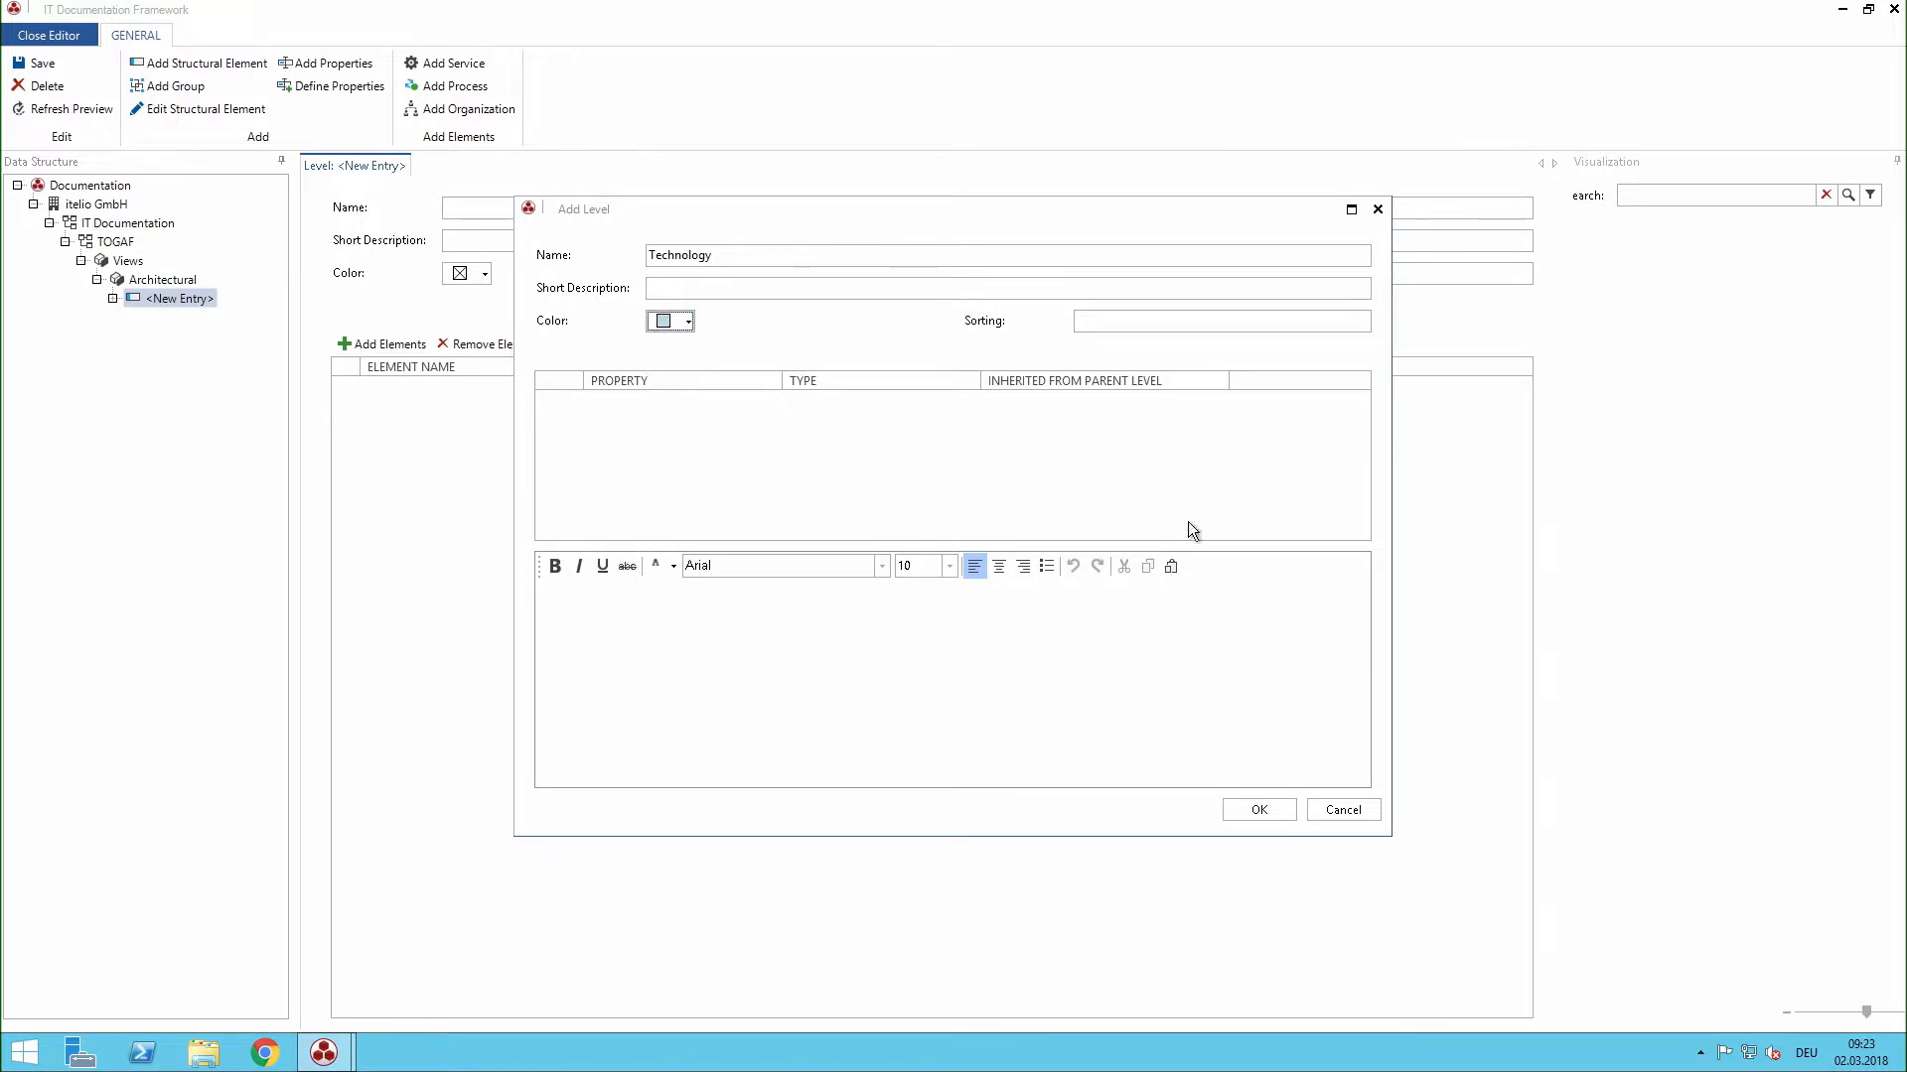
click(1250, 810)
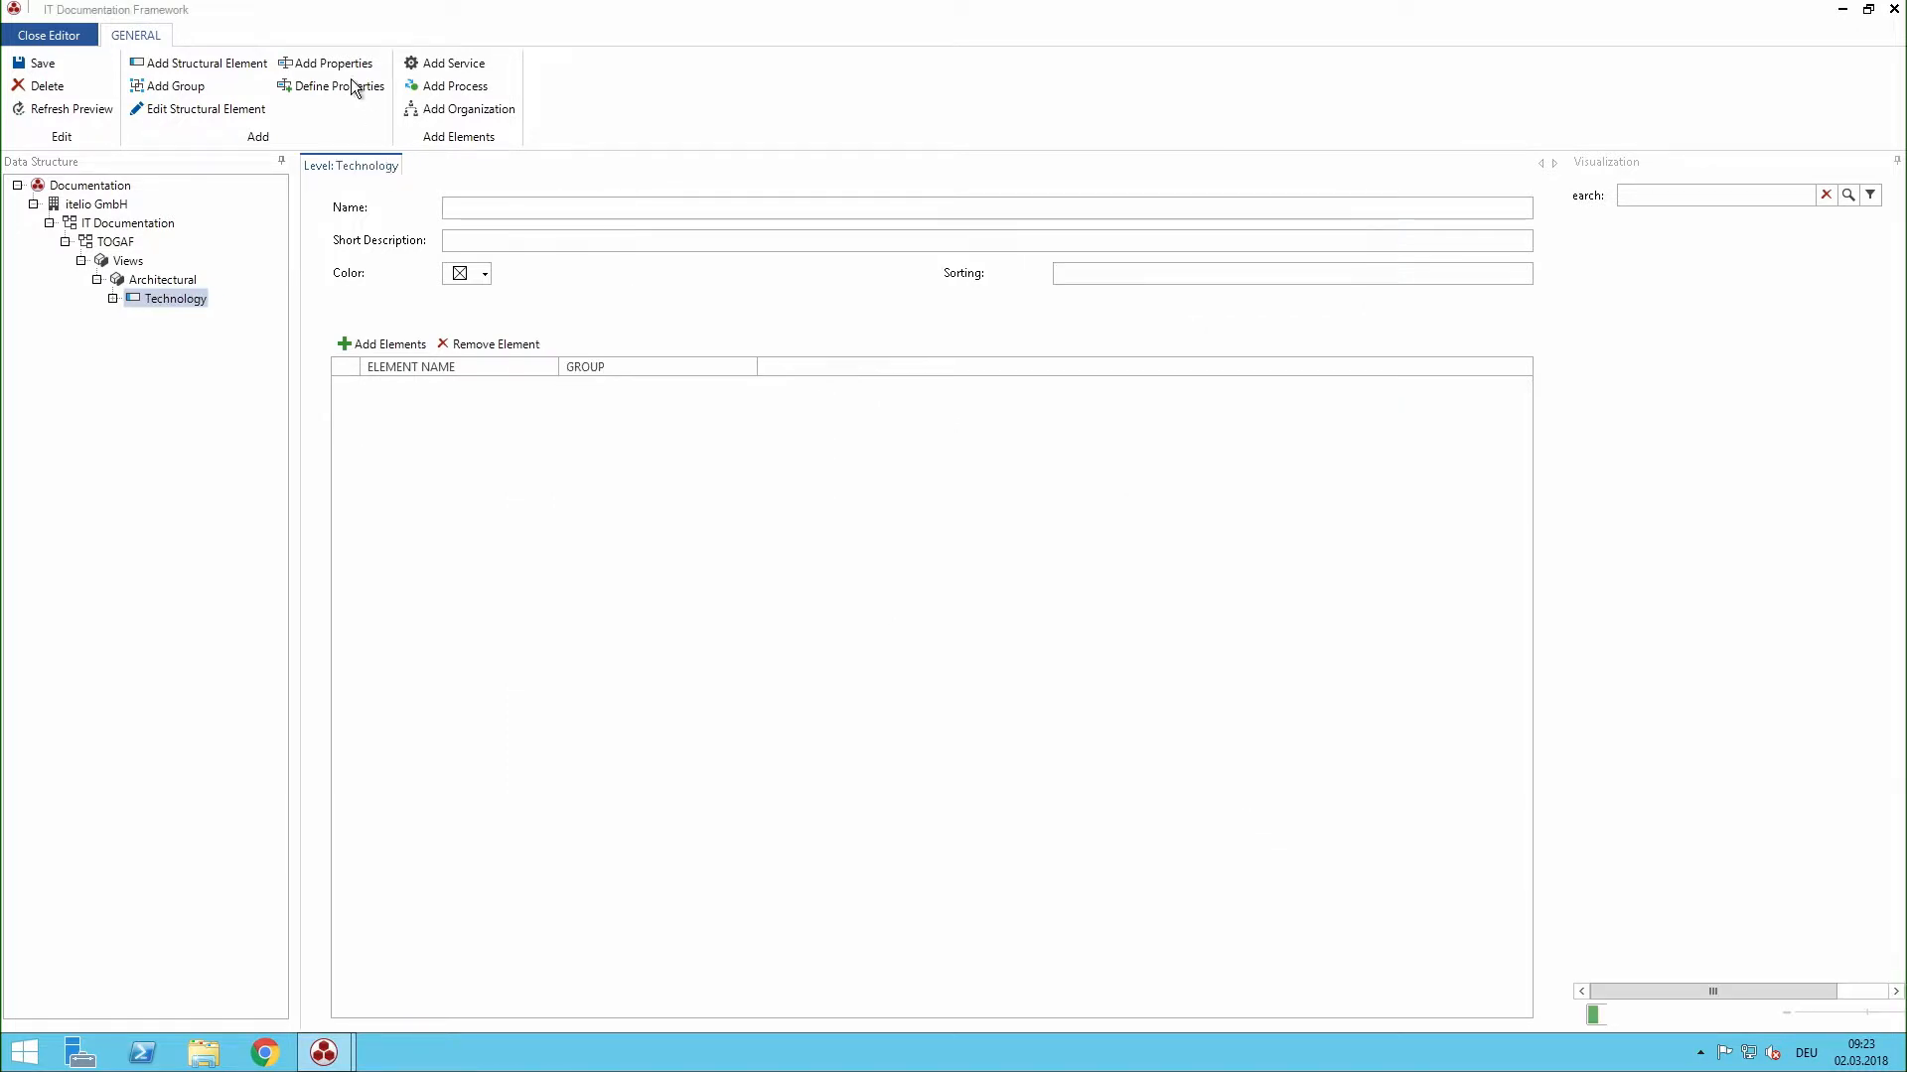
- Add a new level named Informational Systems to the Architectural view and give it a light green colour
click(164, 282)
click(204, 93)
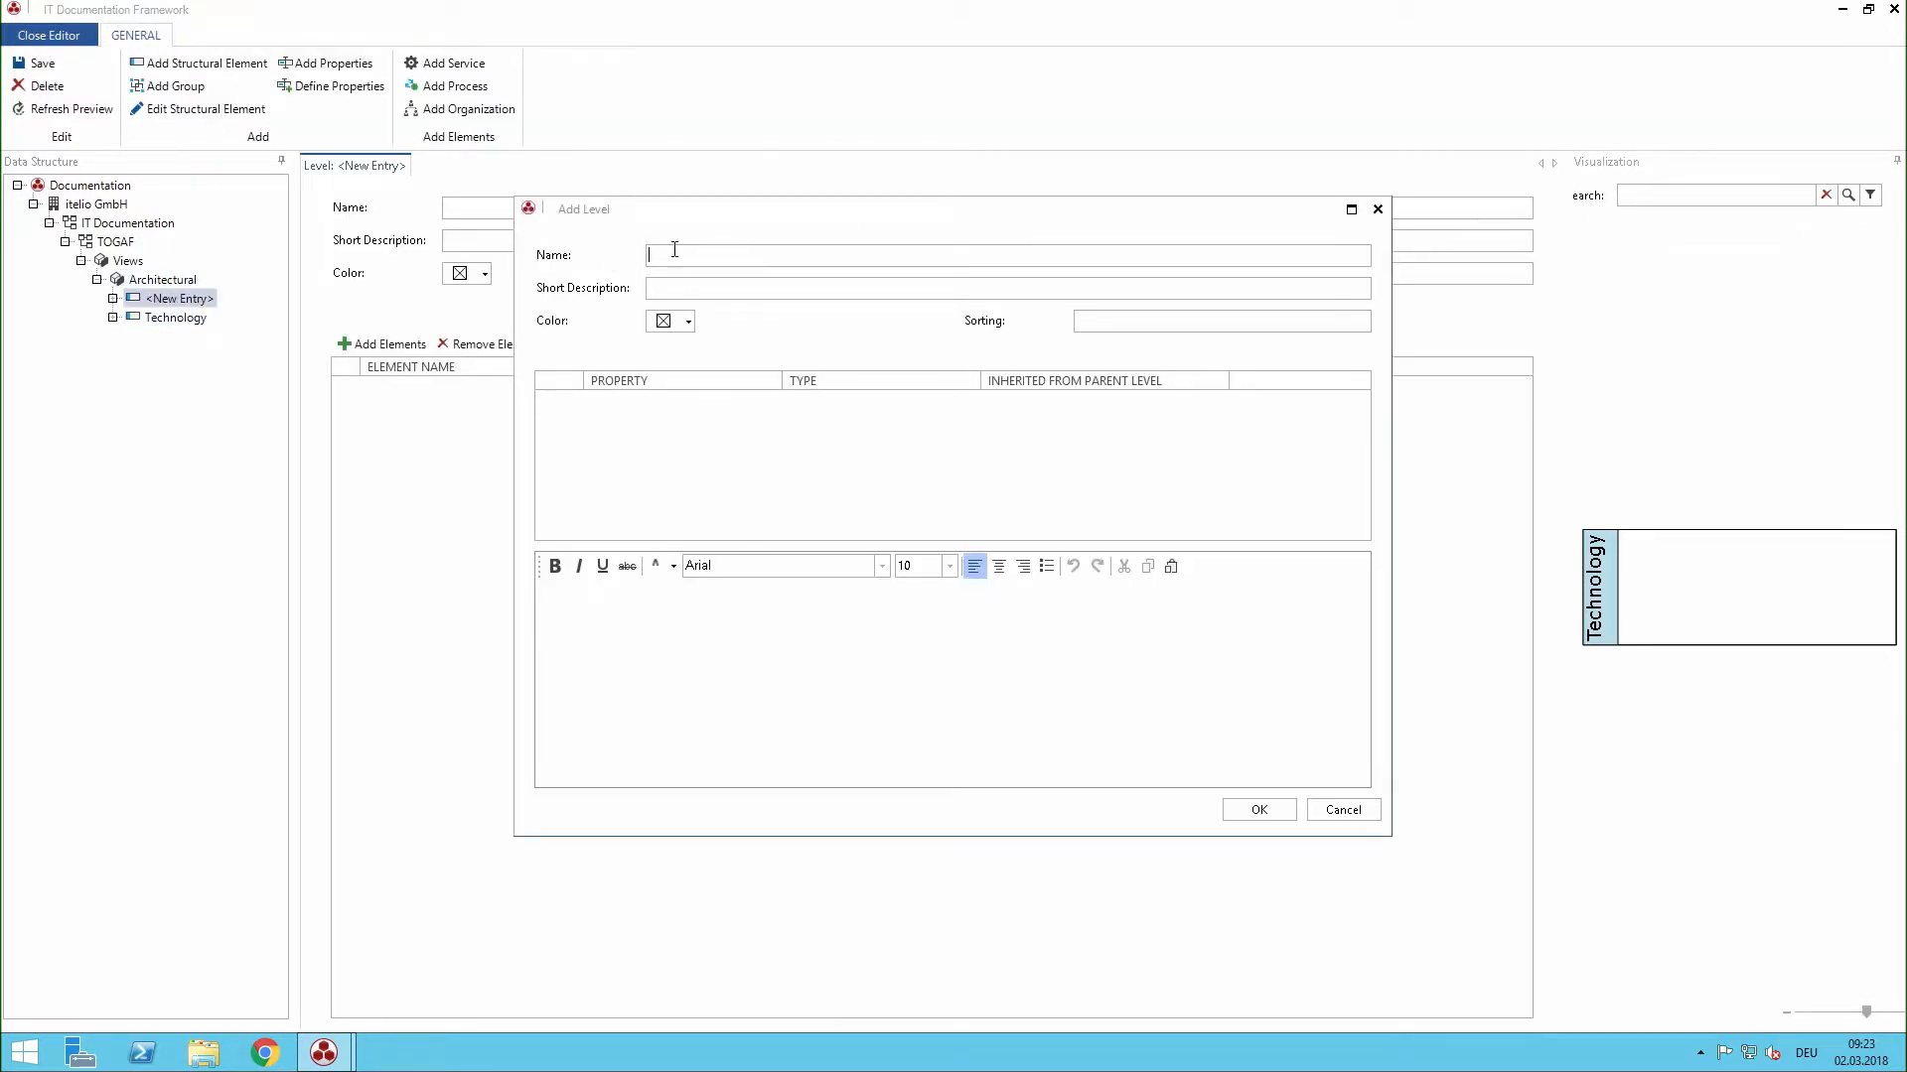
text(Informational Systems)
click(688, 324)
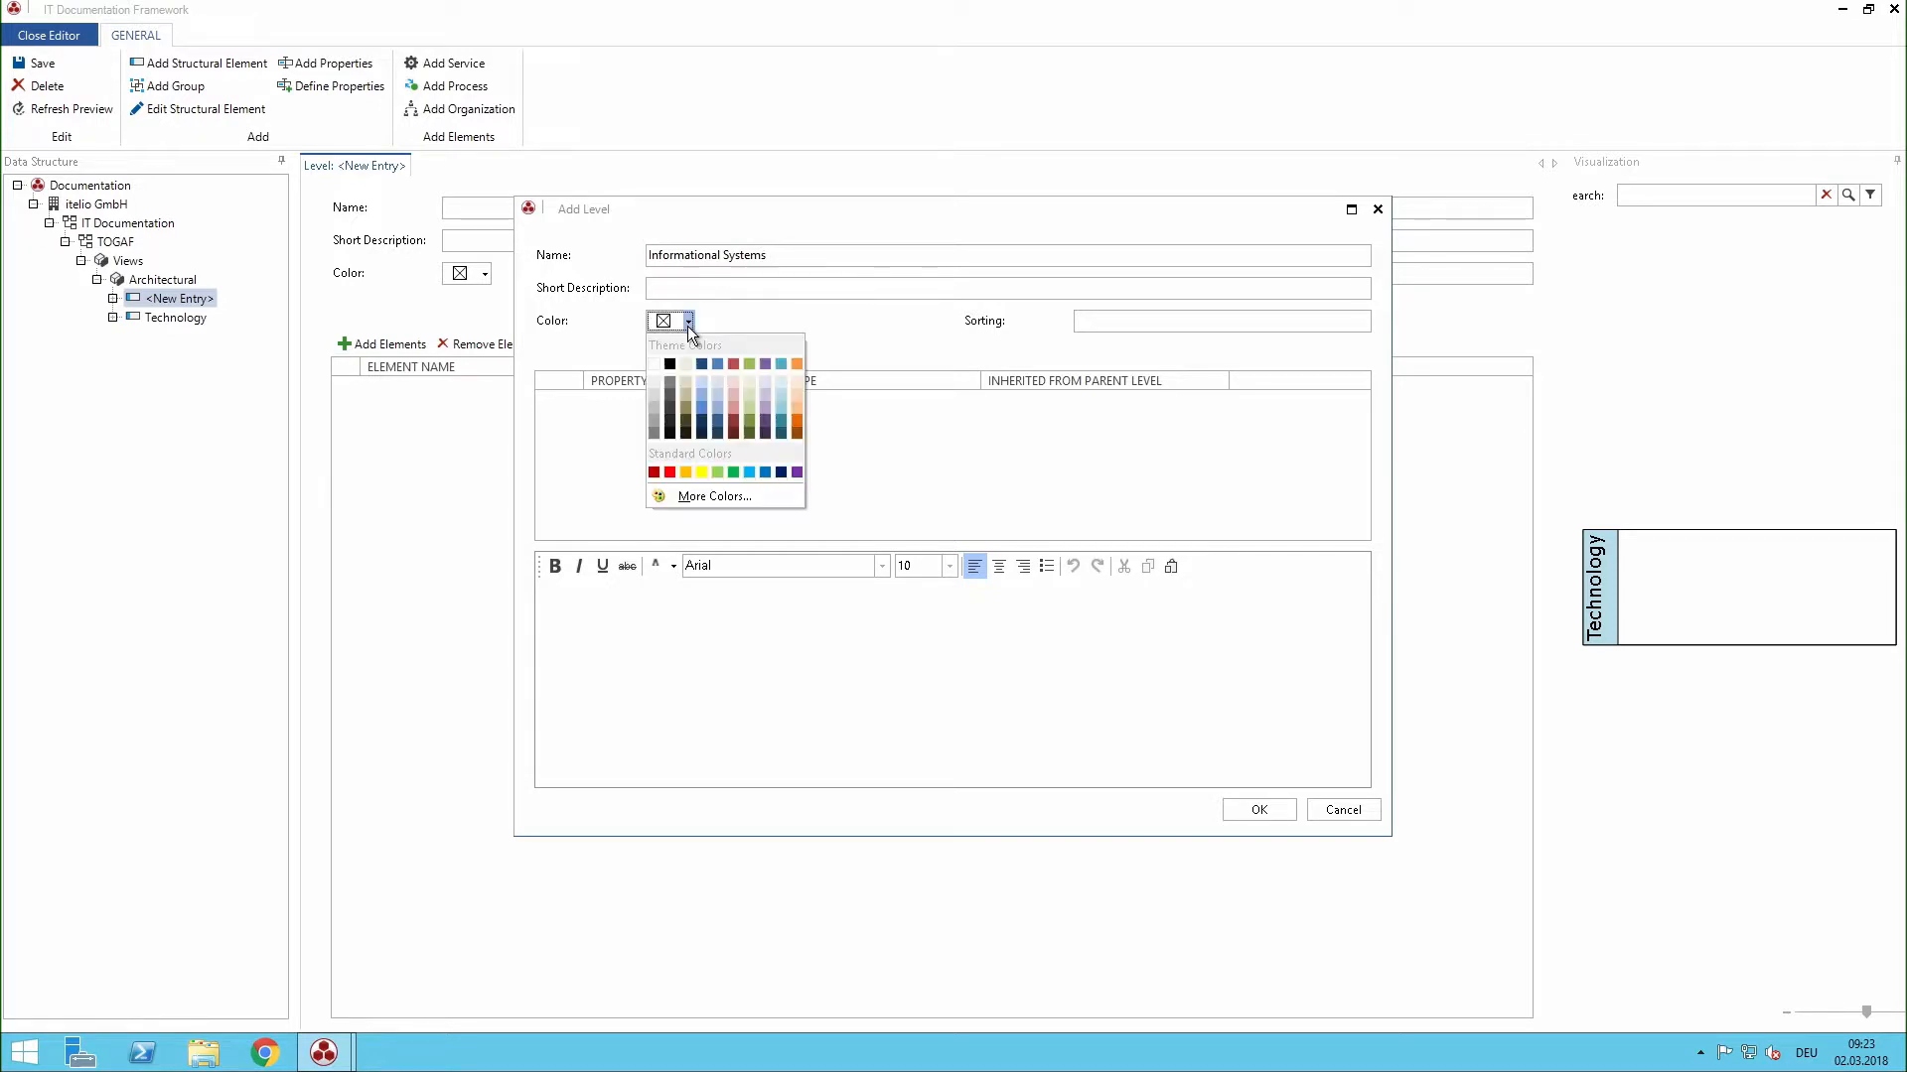
click(751, 398)
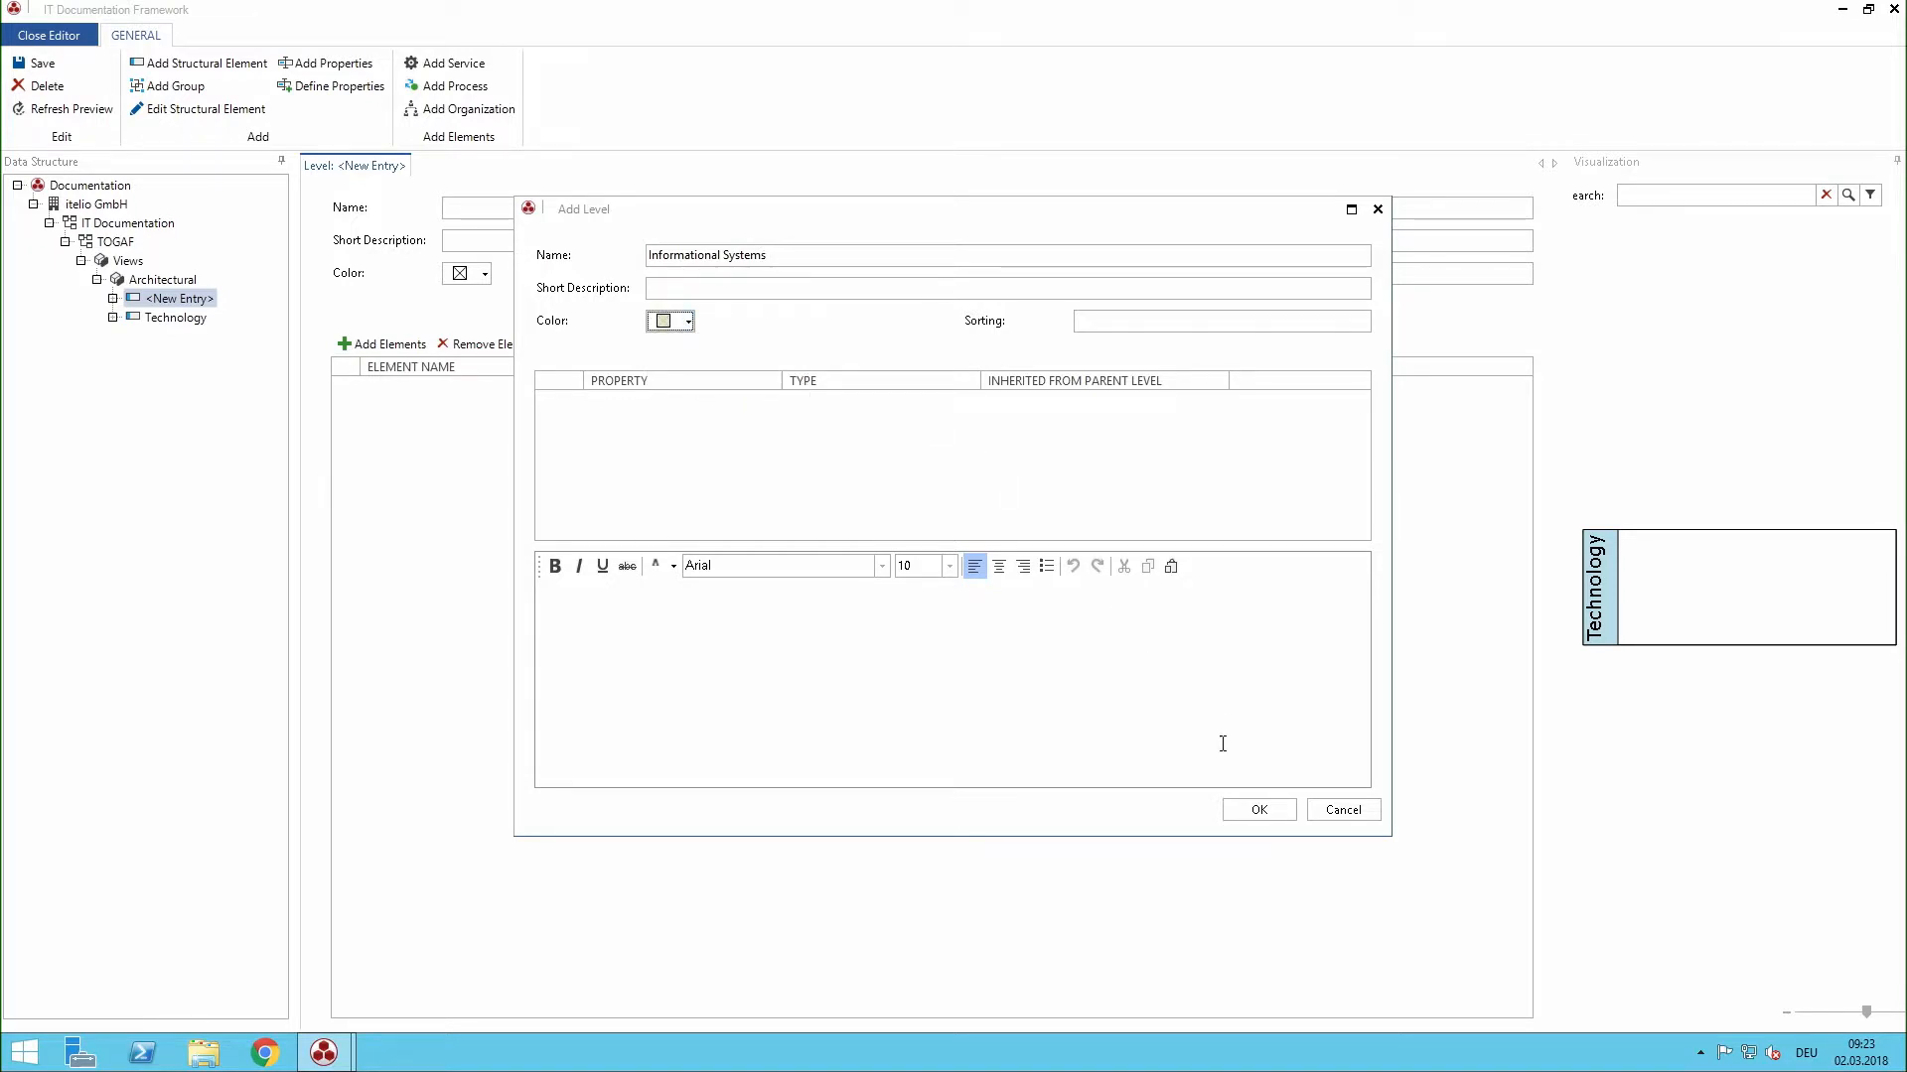
click(1263, 809)
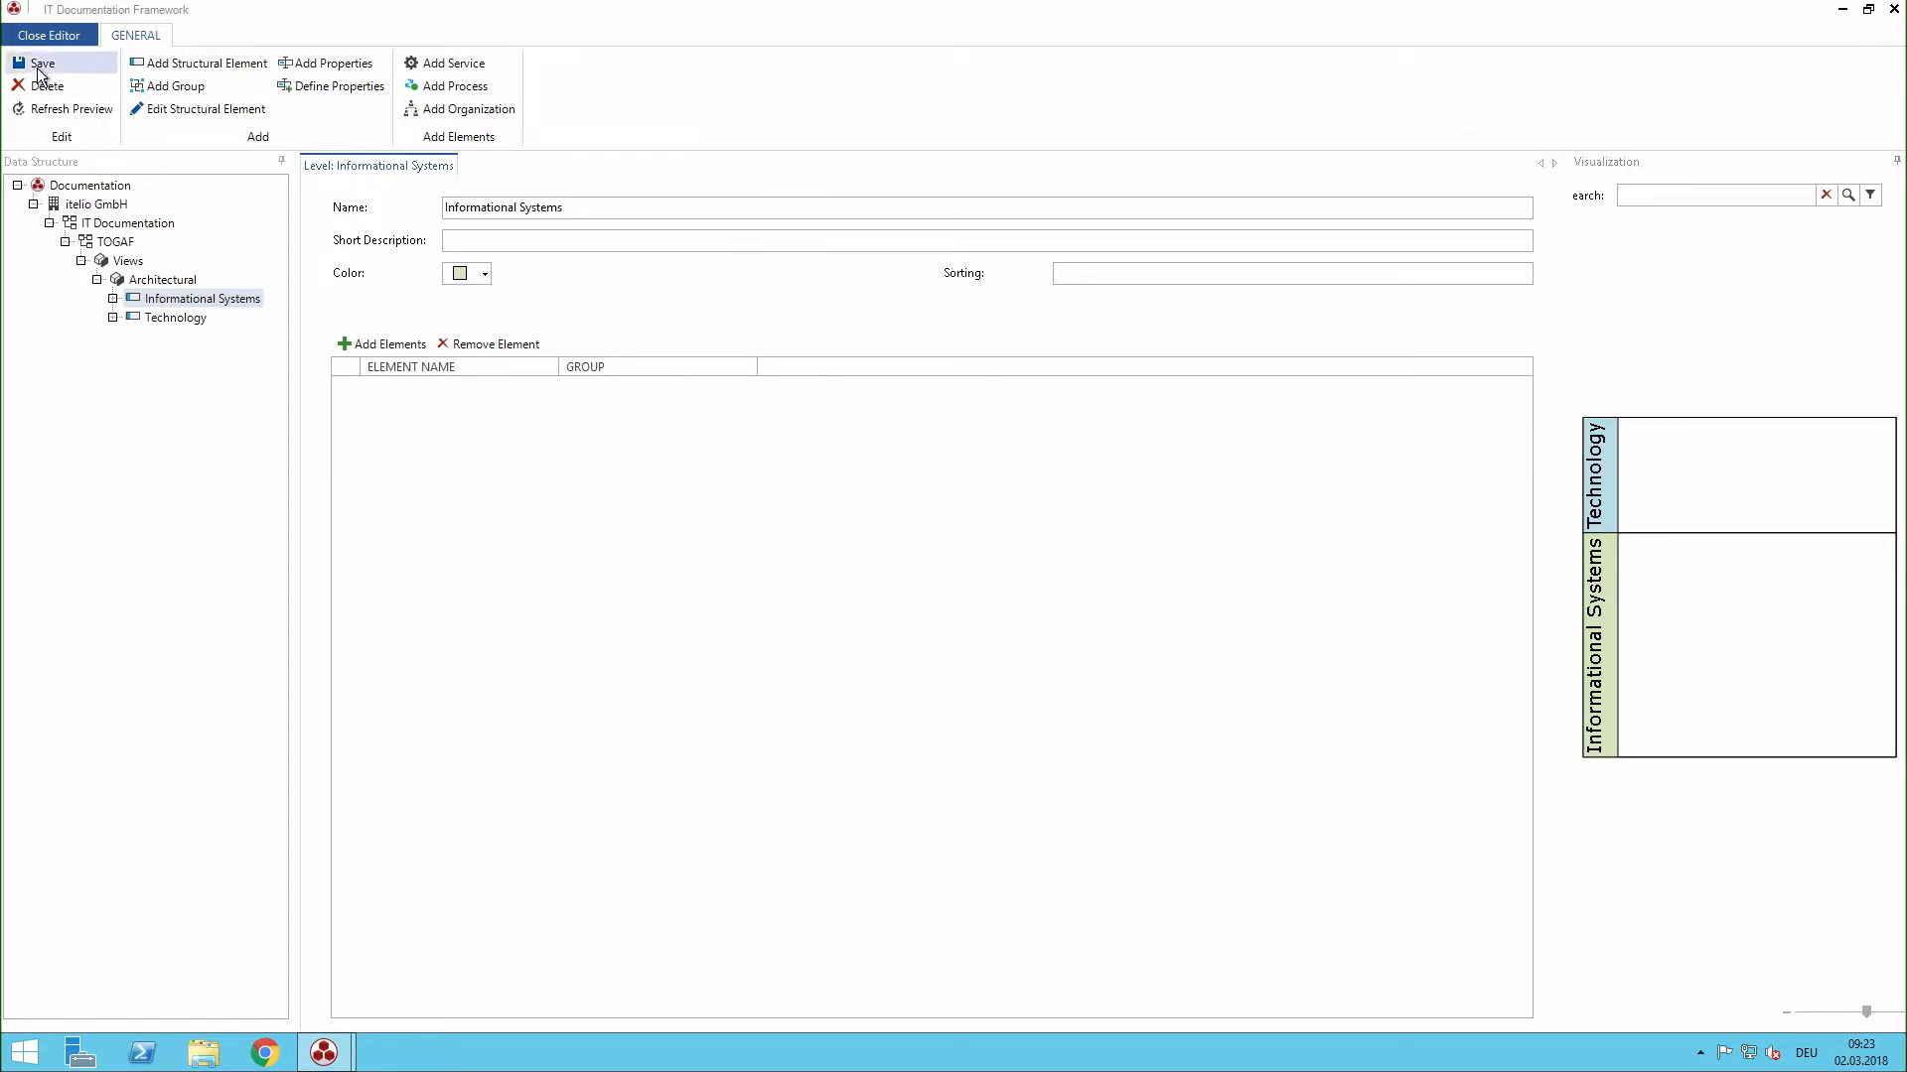
- Add a new level named Business to the Architectural view and give it a light blue colour
click(190, 272)
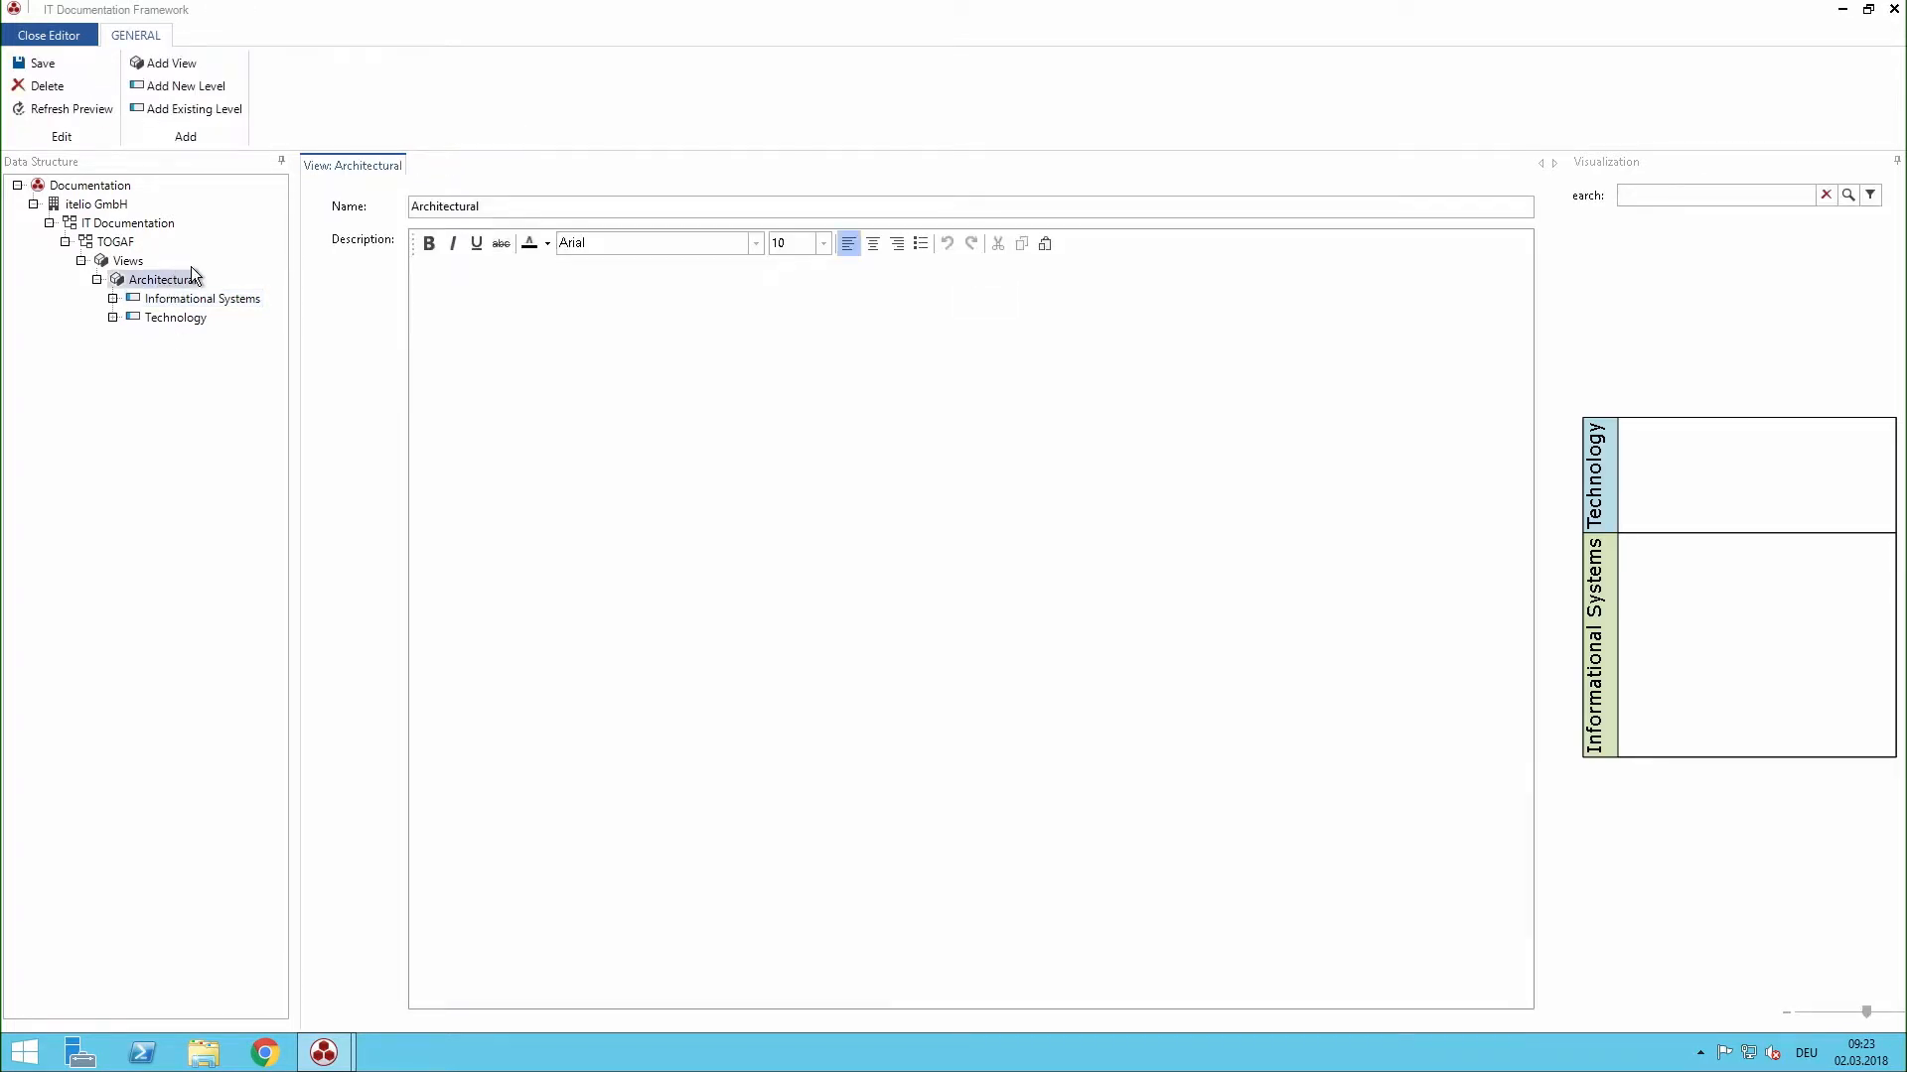
click(177, 92)
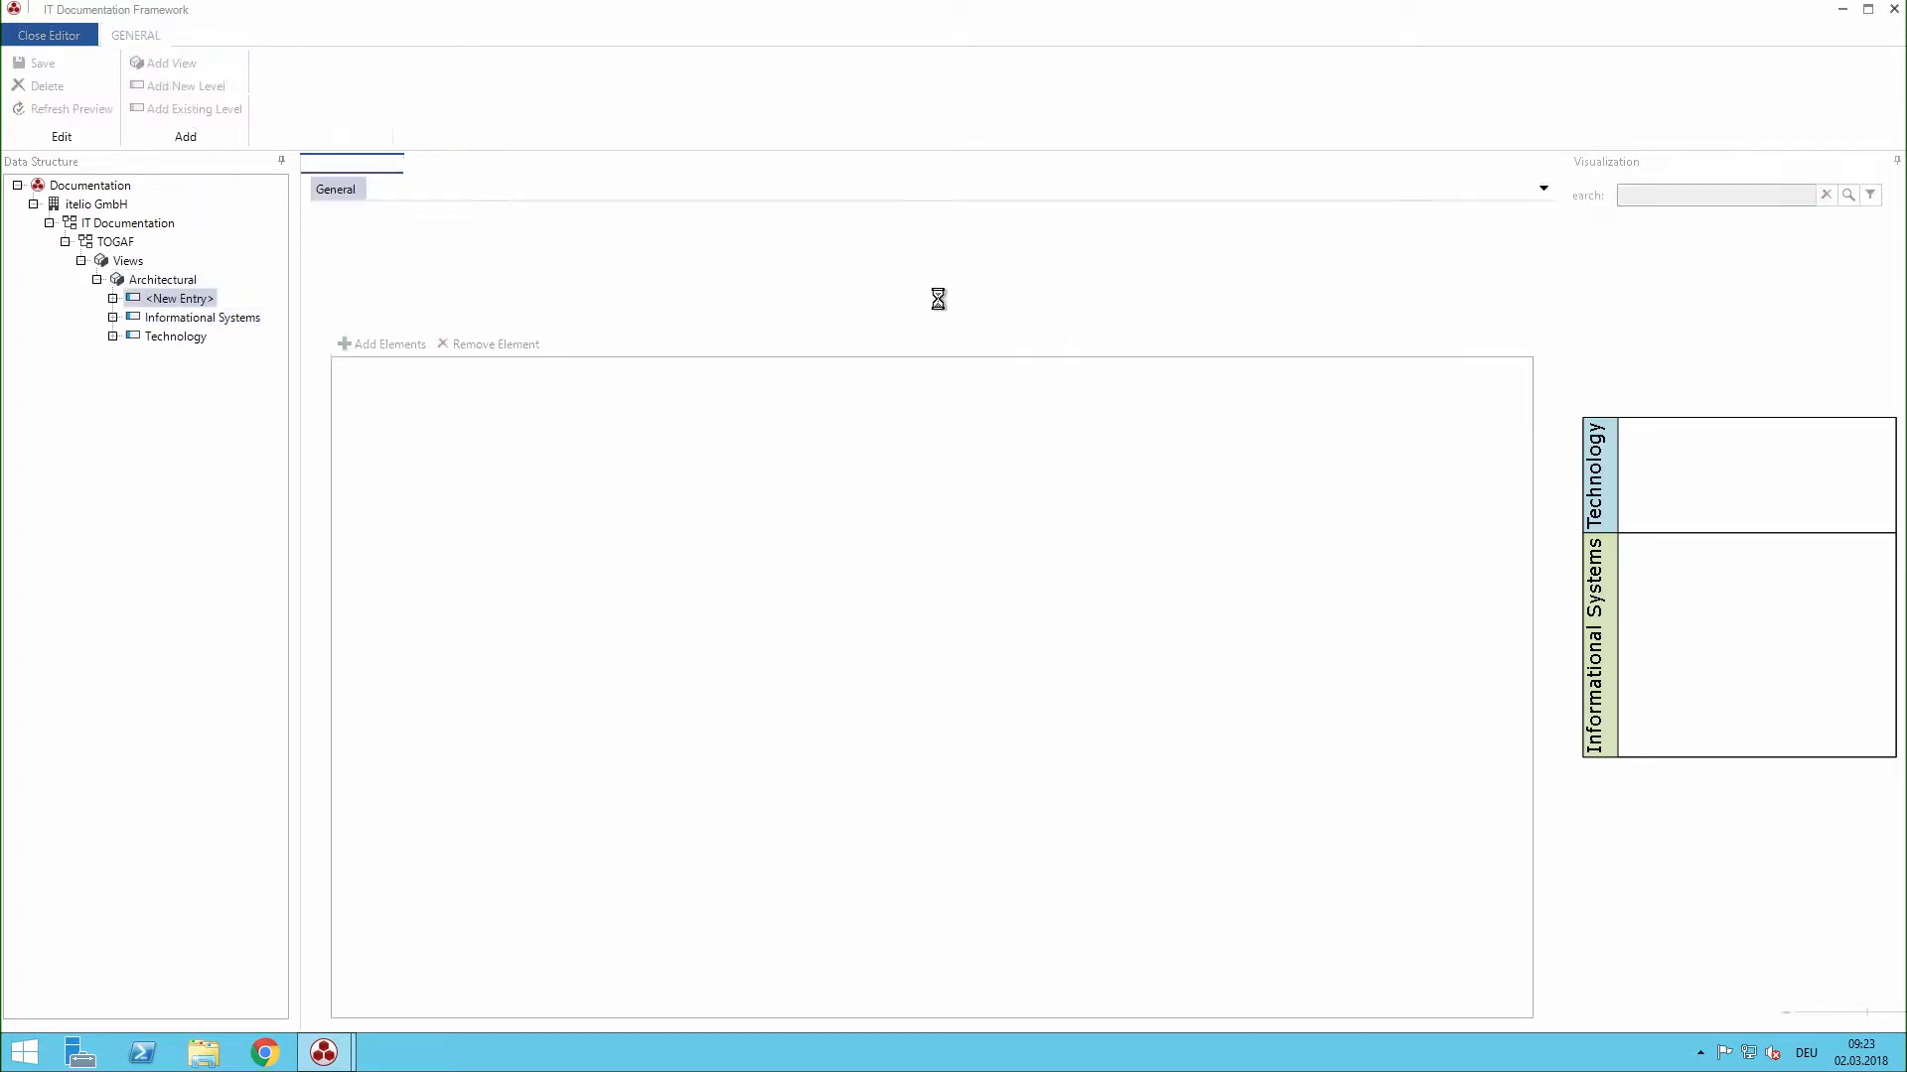
text(Business)
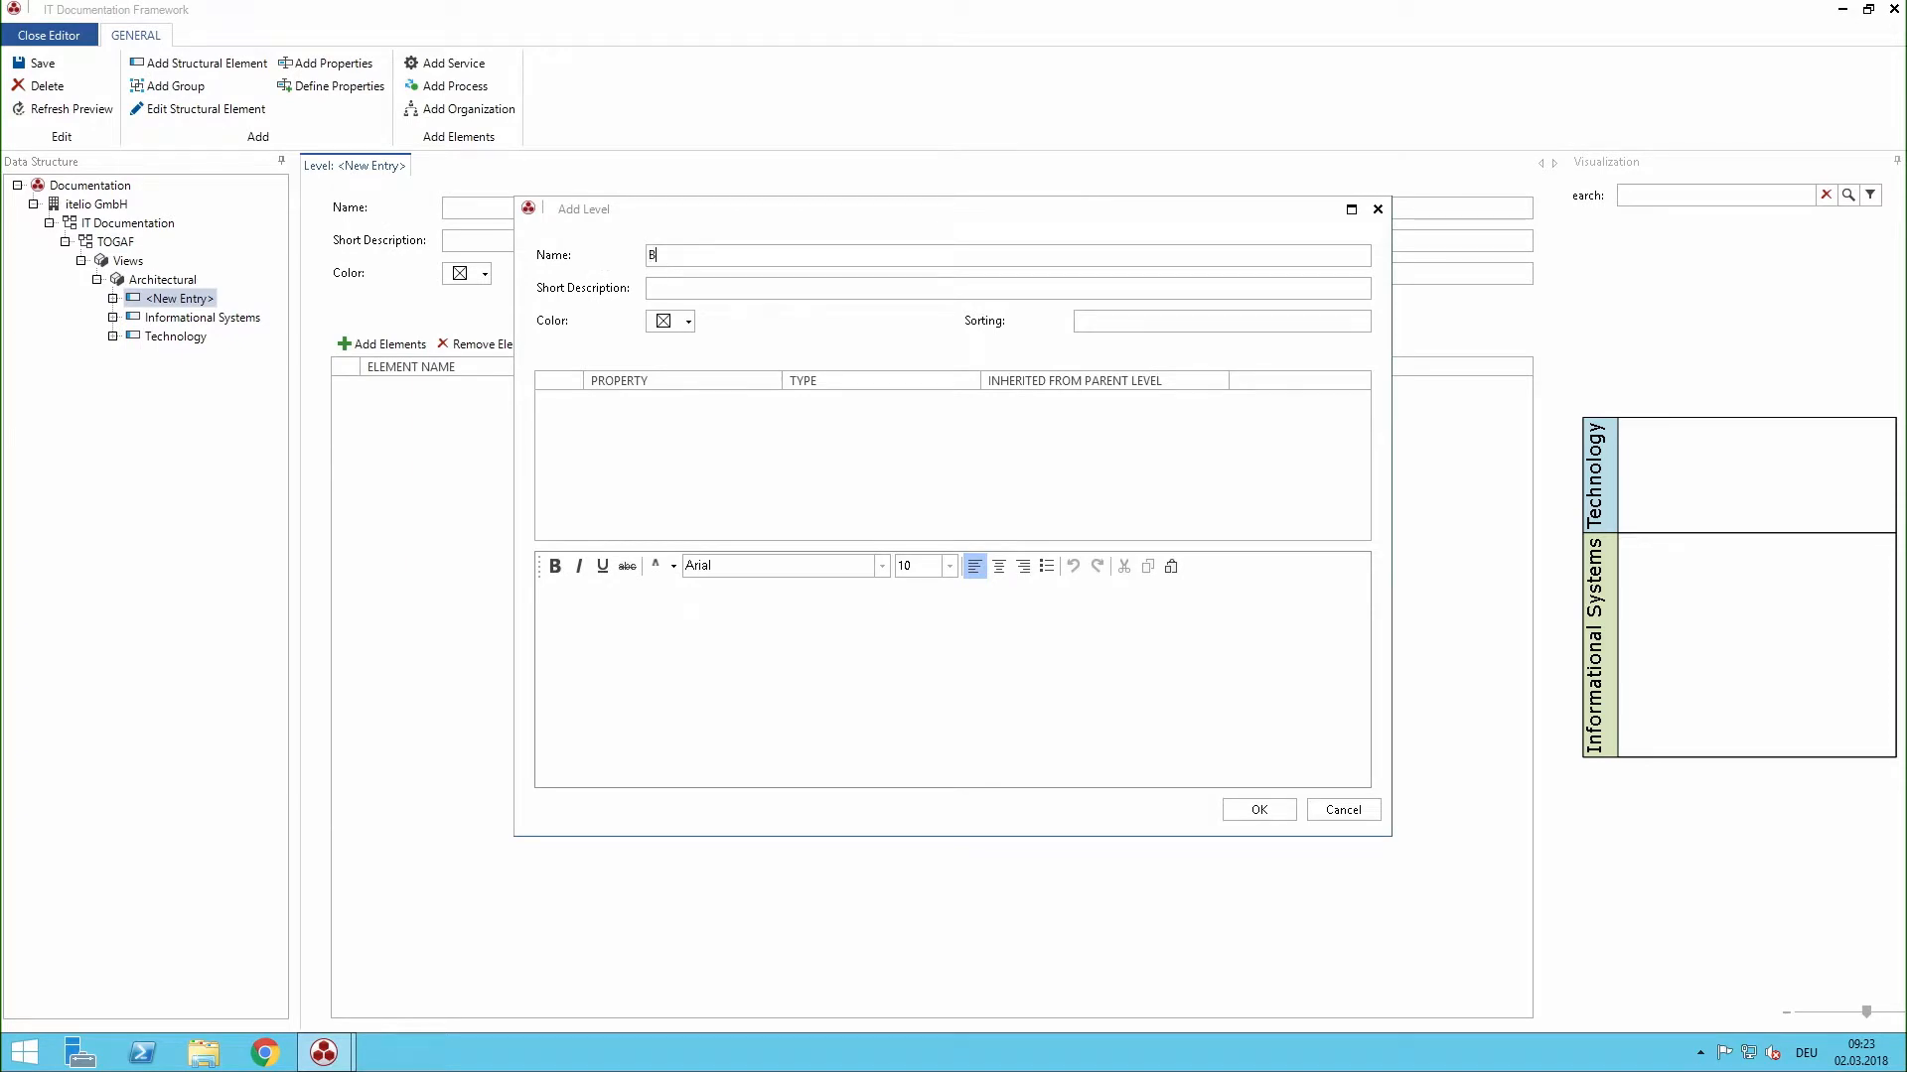
click(689, 321)
click(721, 391)
click(1258, 809)
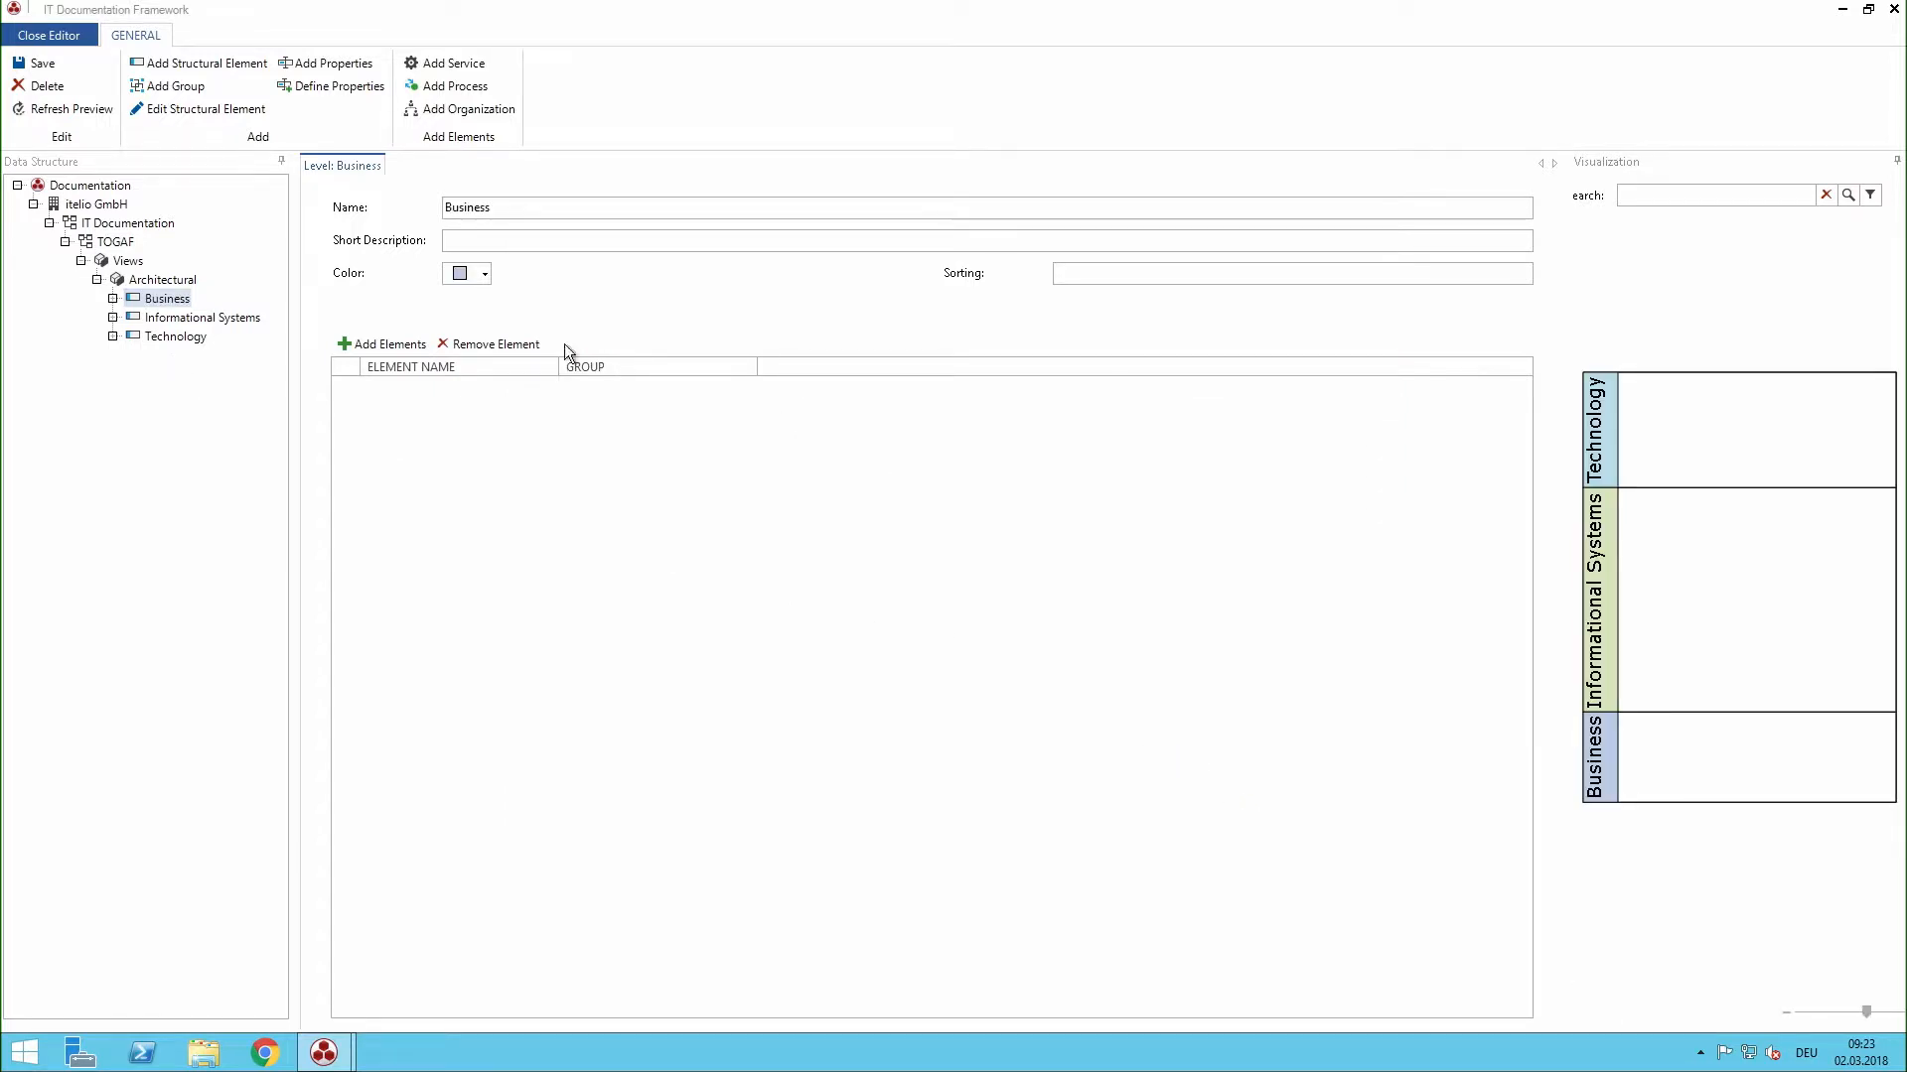
- Set the Business level's sorting to 1 and save it
click(1084, 277)
text(1)
click(42, 63)
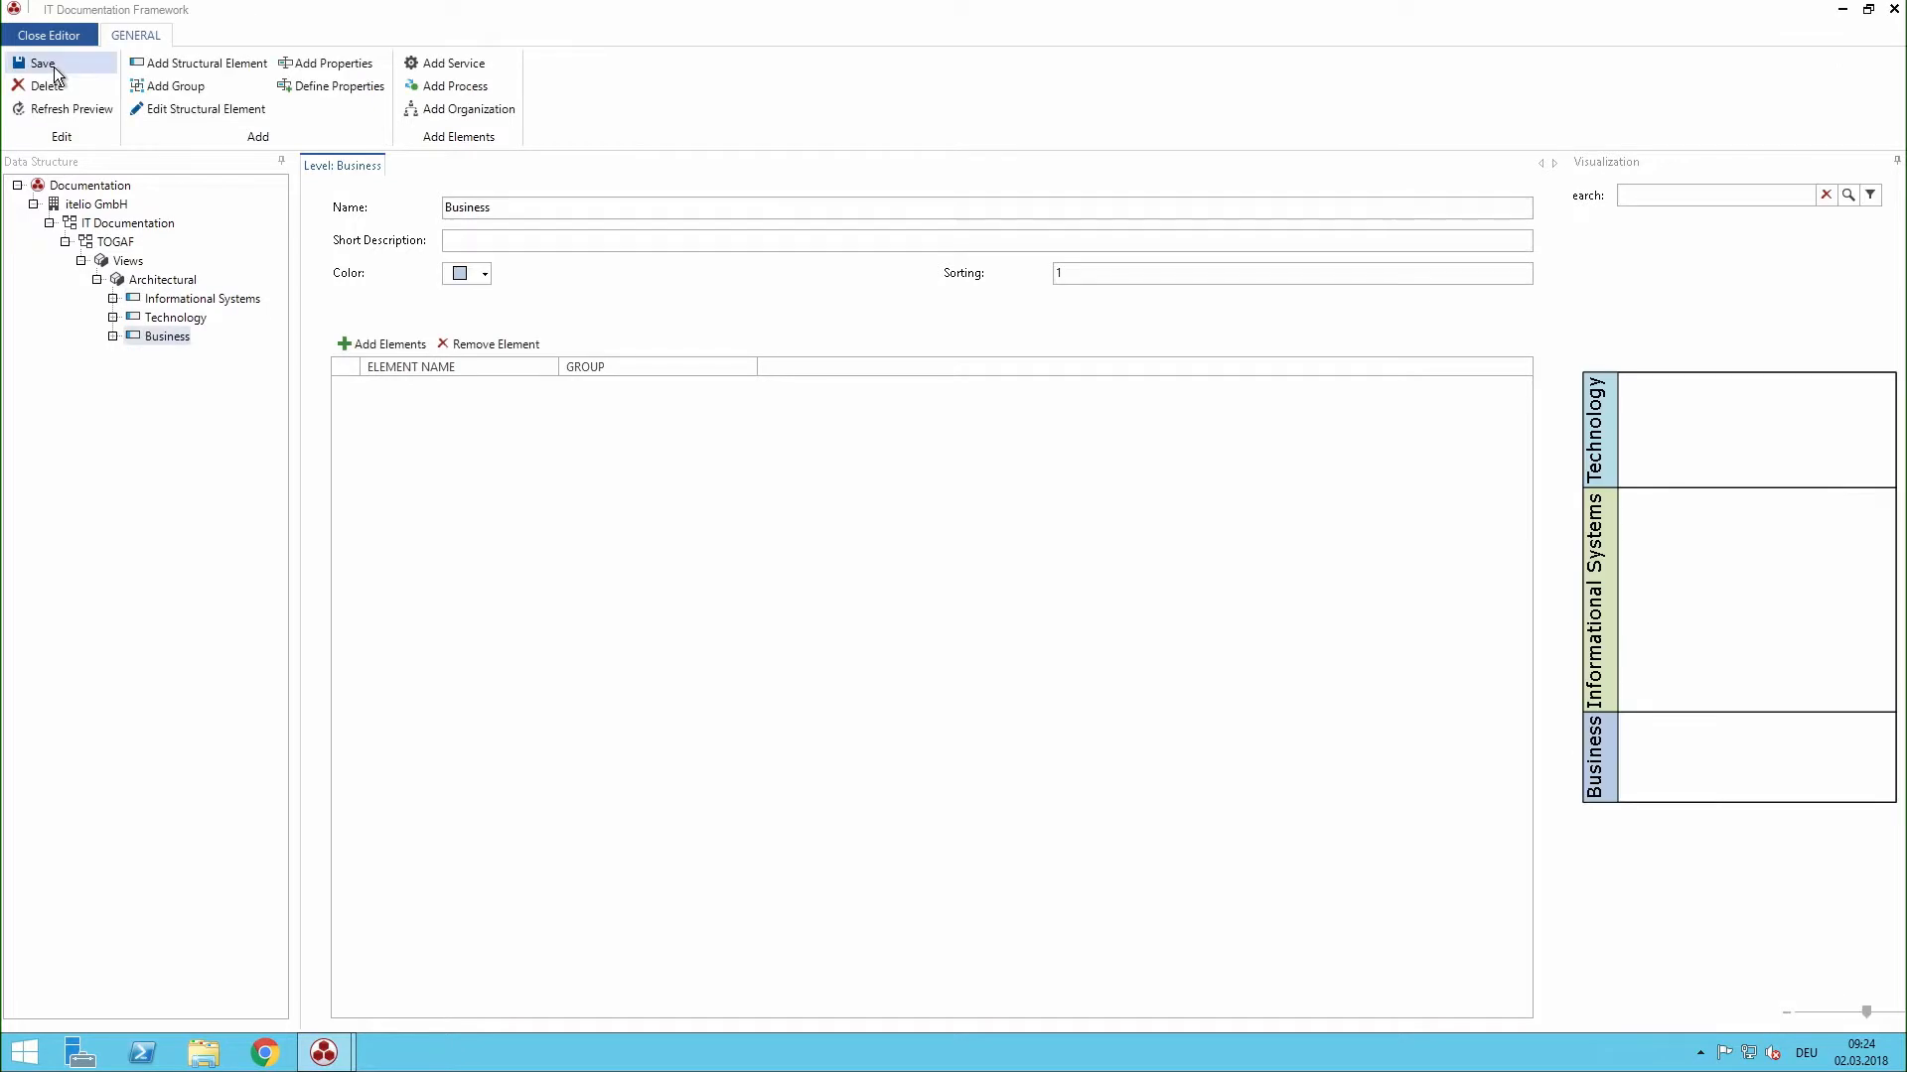
- Set the Technology level's sorting to 3 and save it
click(175, 317)
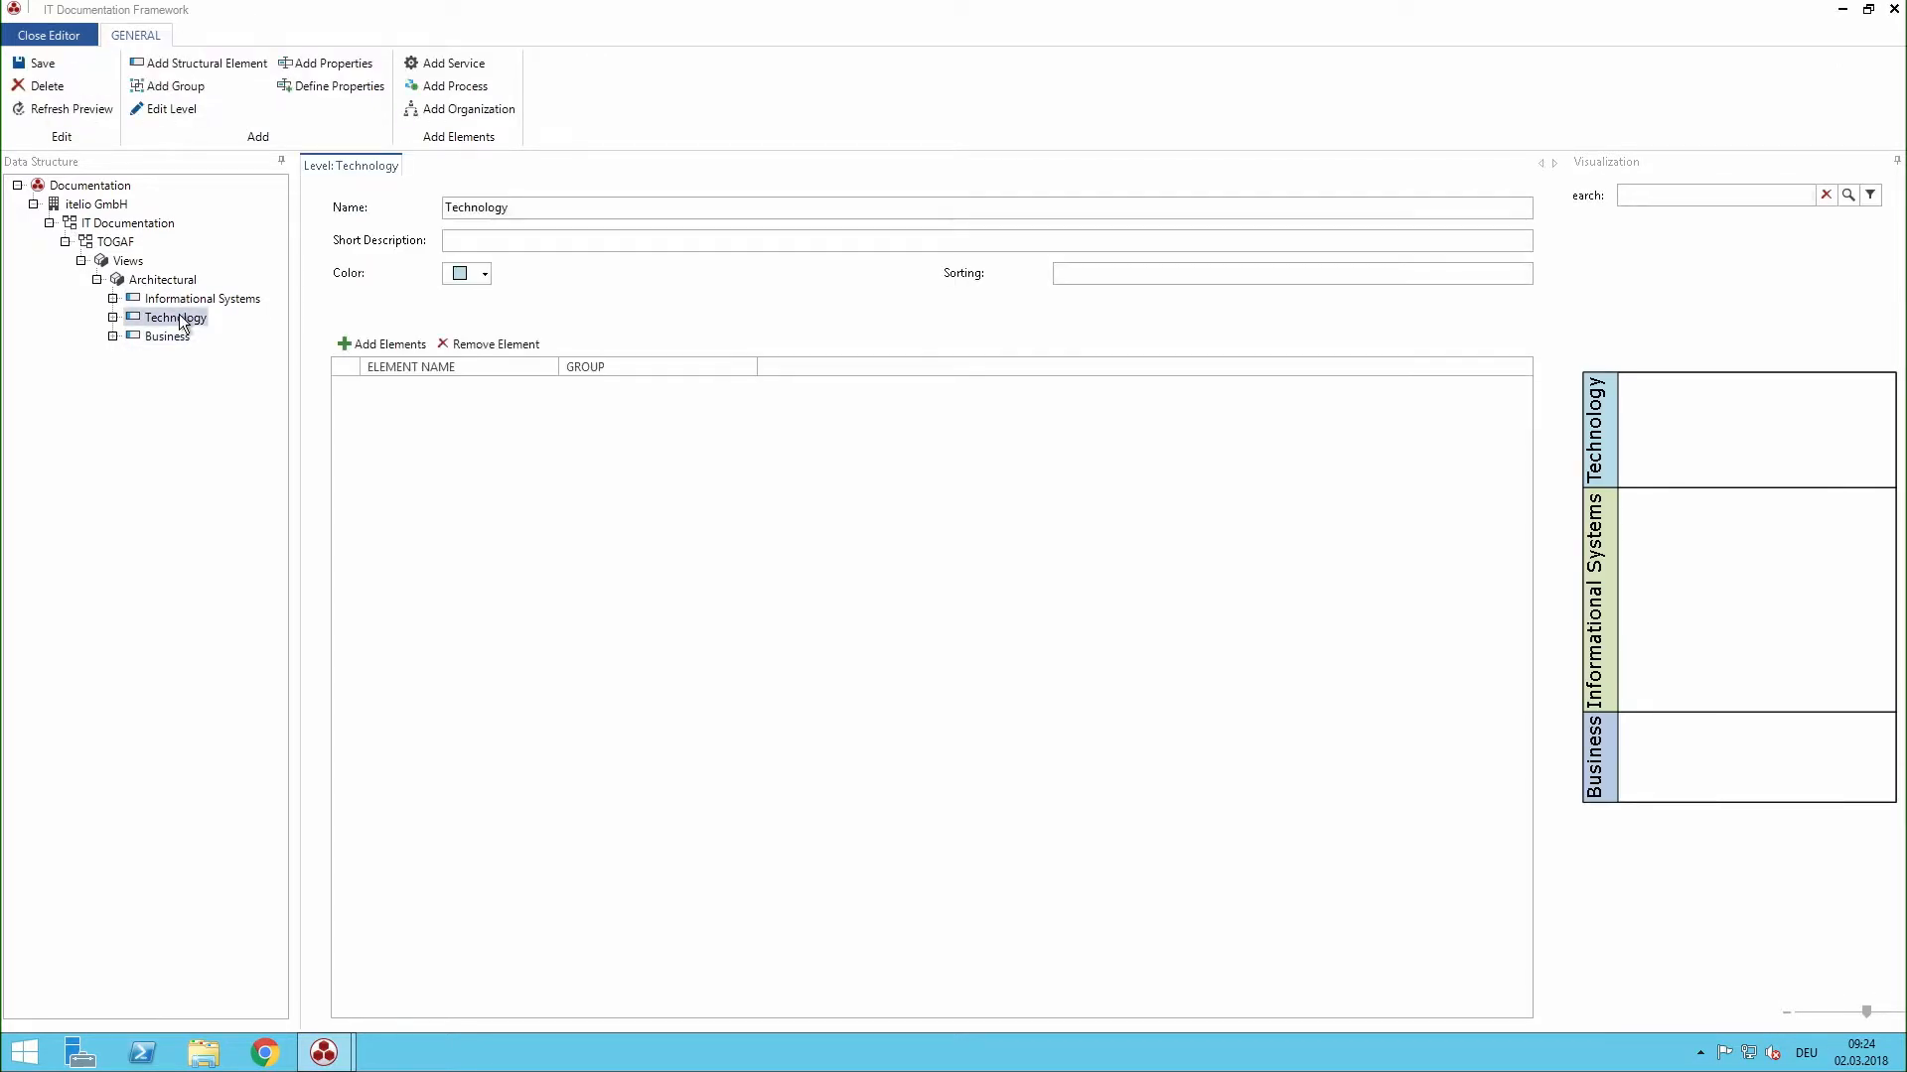
click(1101, 272)
text(3)
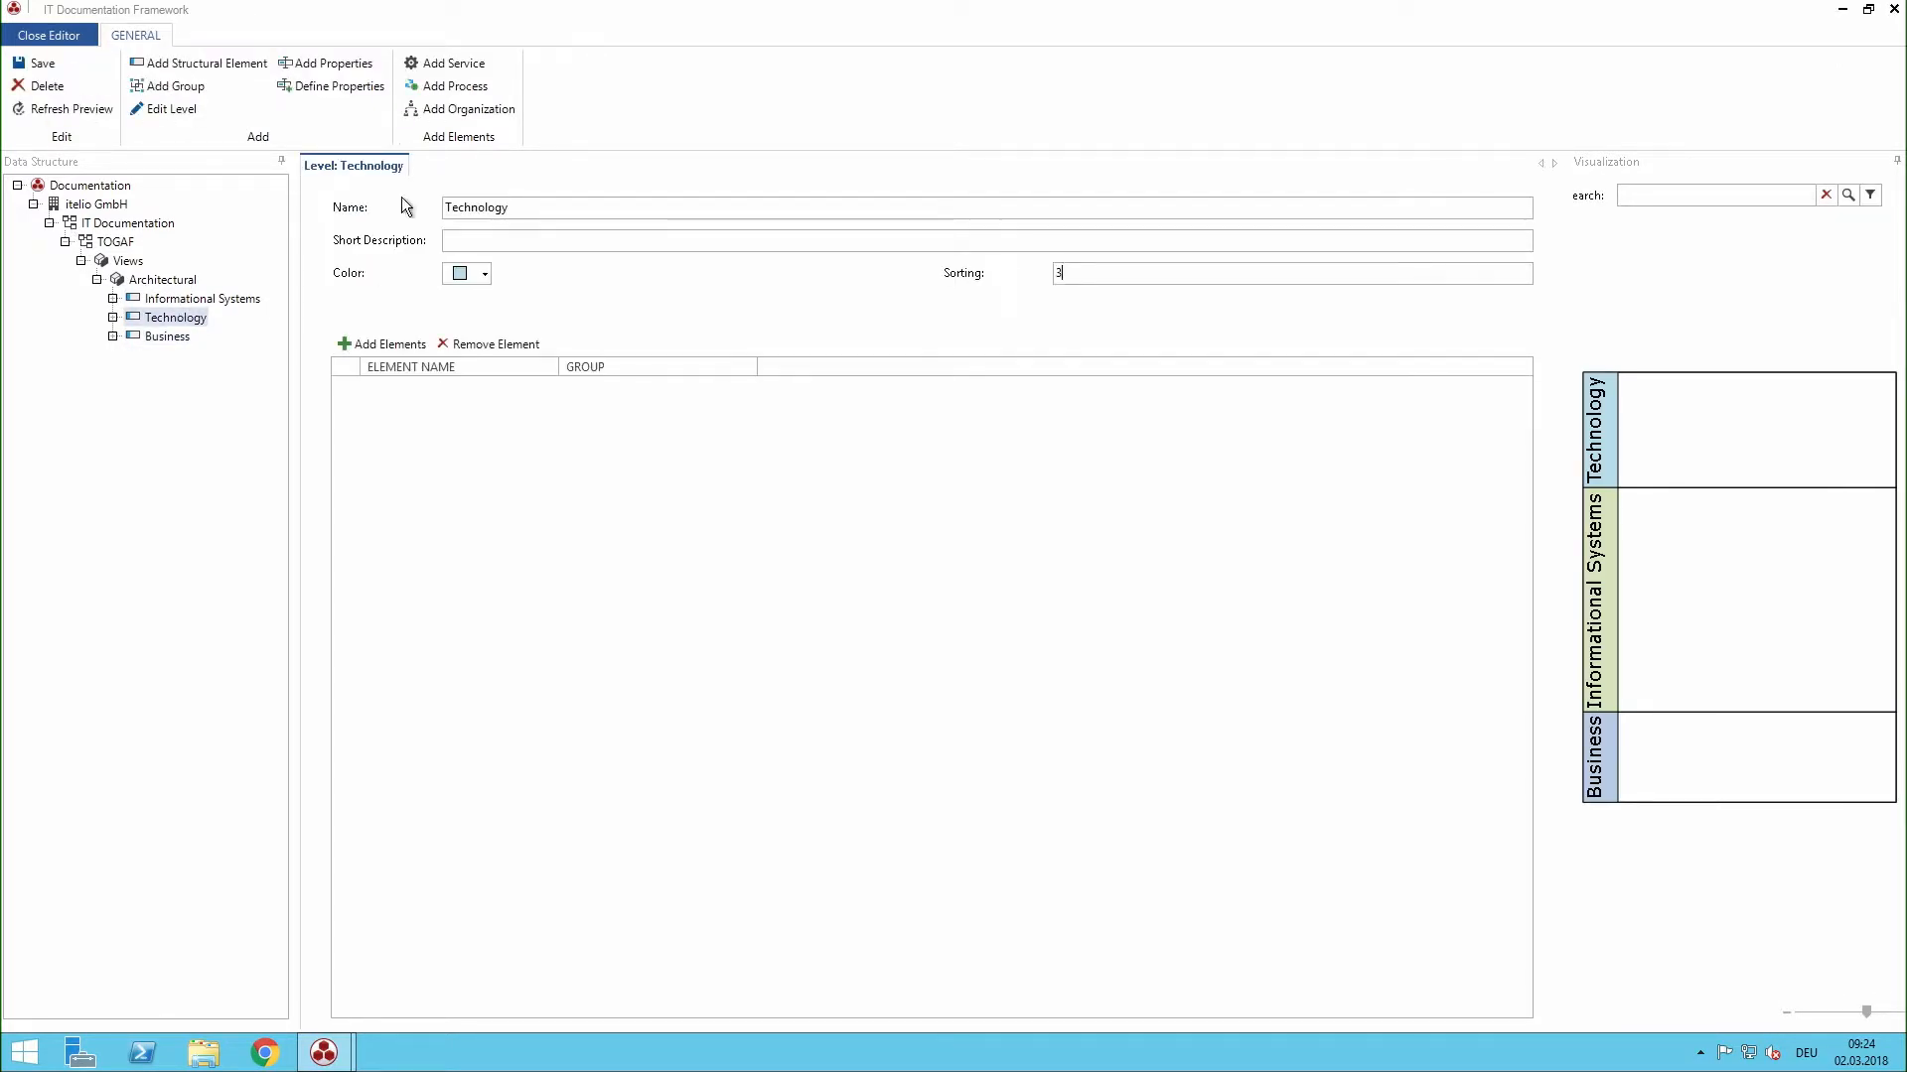
click(40, 62)
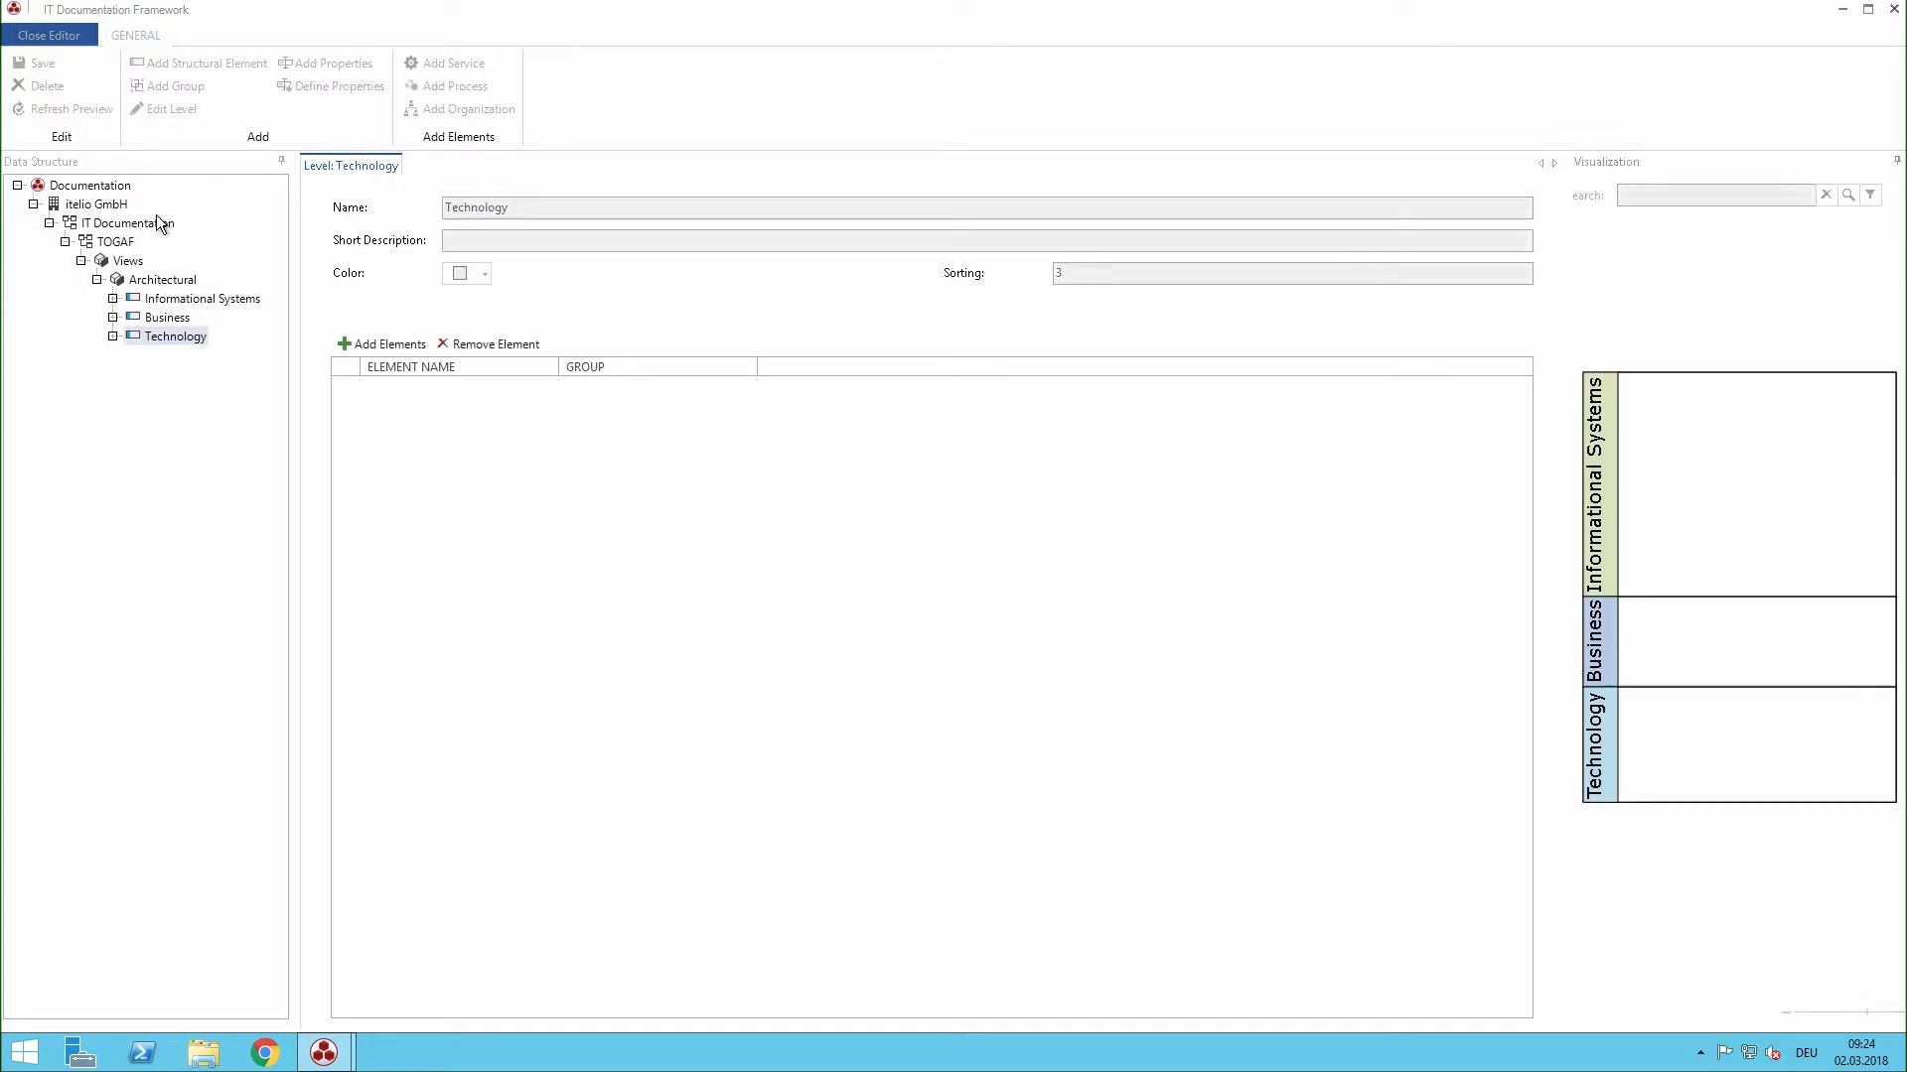
- Set the Informational Systems level's sorting to 2 and save it
click(185, 300)
click(1097, 271)
text(2)
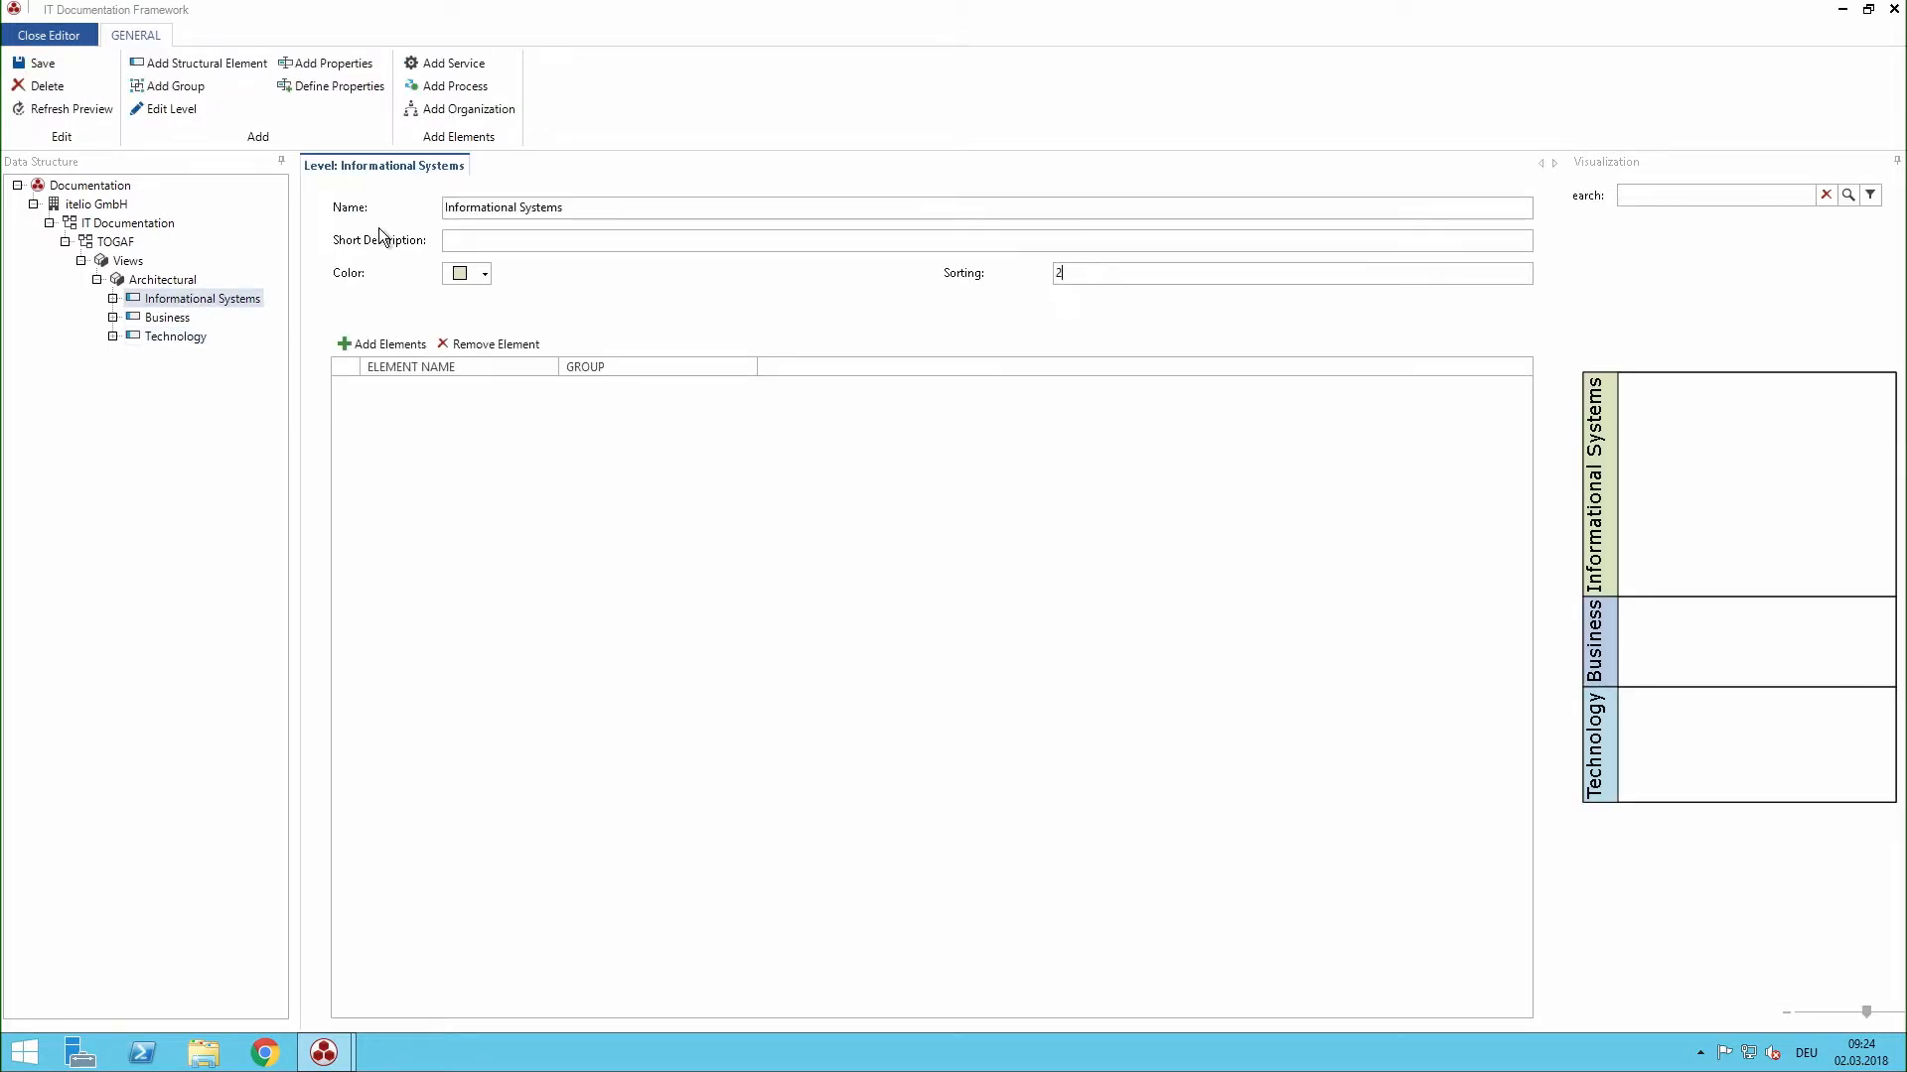
click(49, 68)
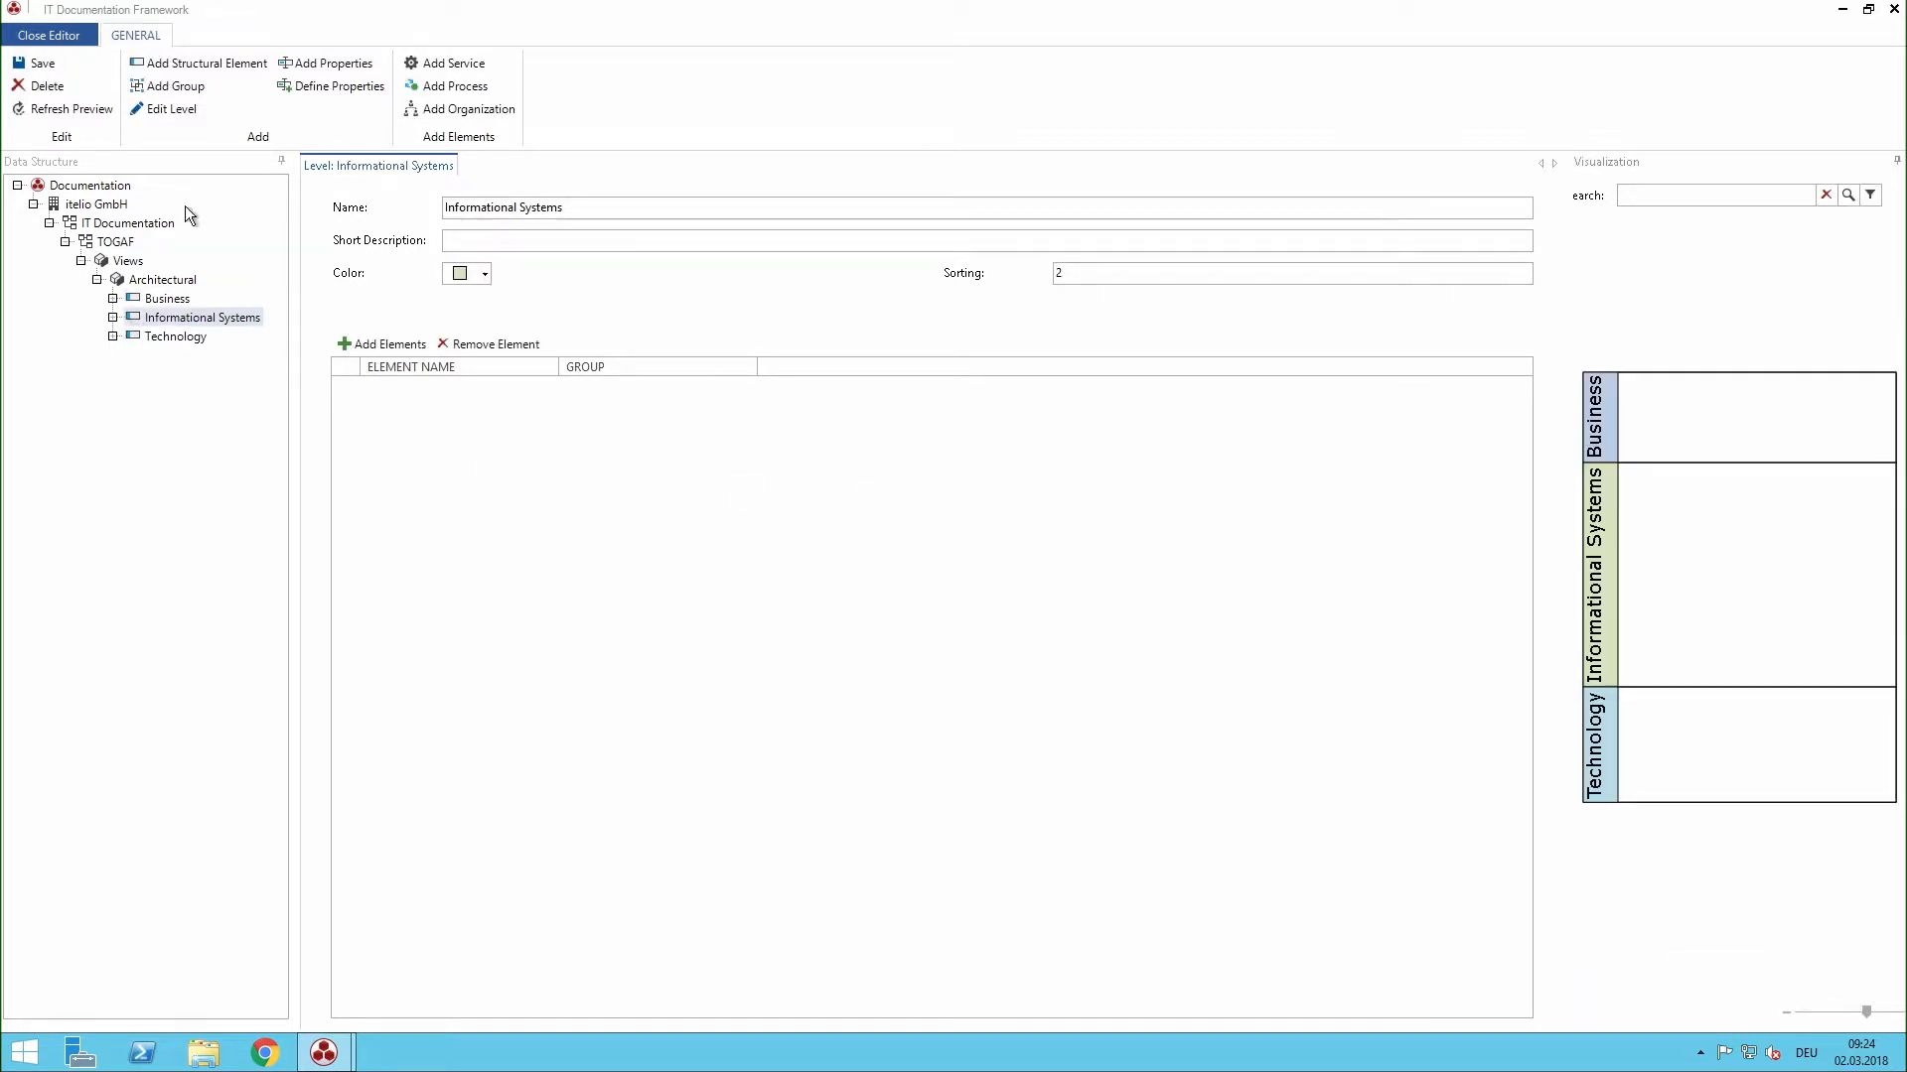
- Add a structural element named Data under the Informational Systems level
click(169, 317)
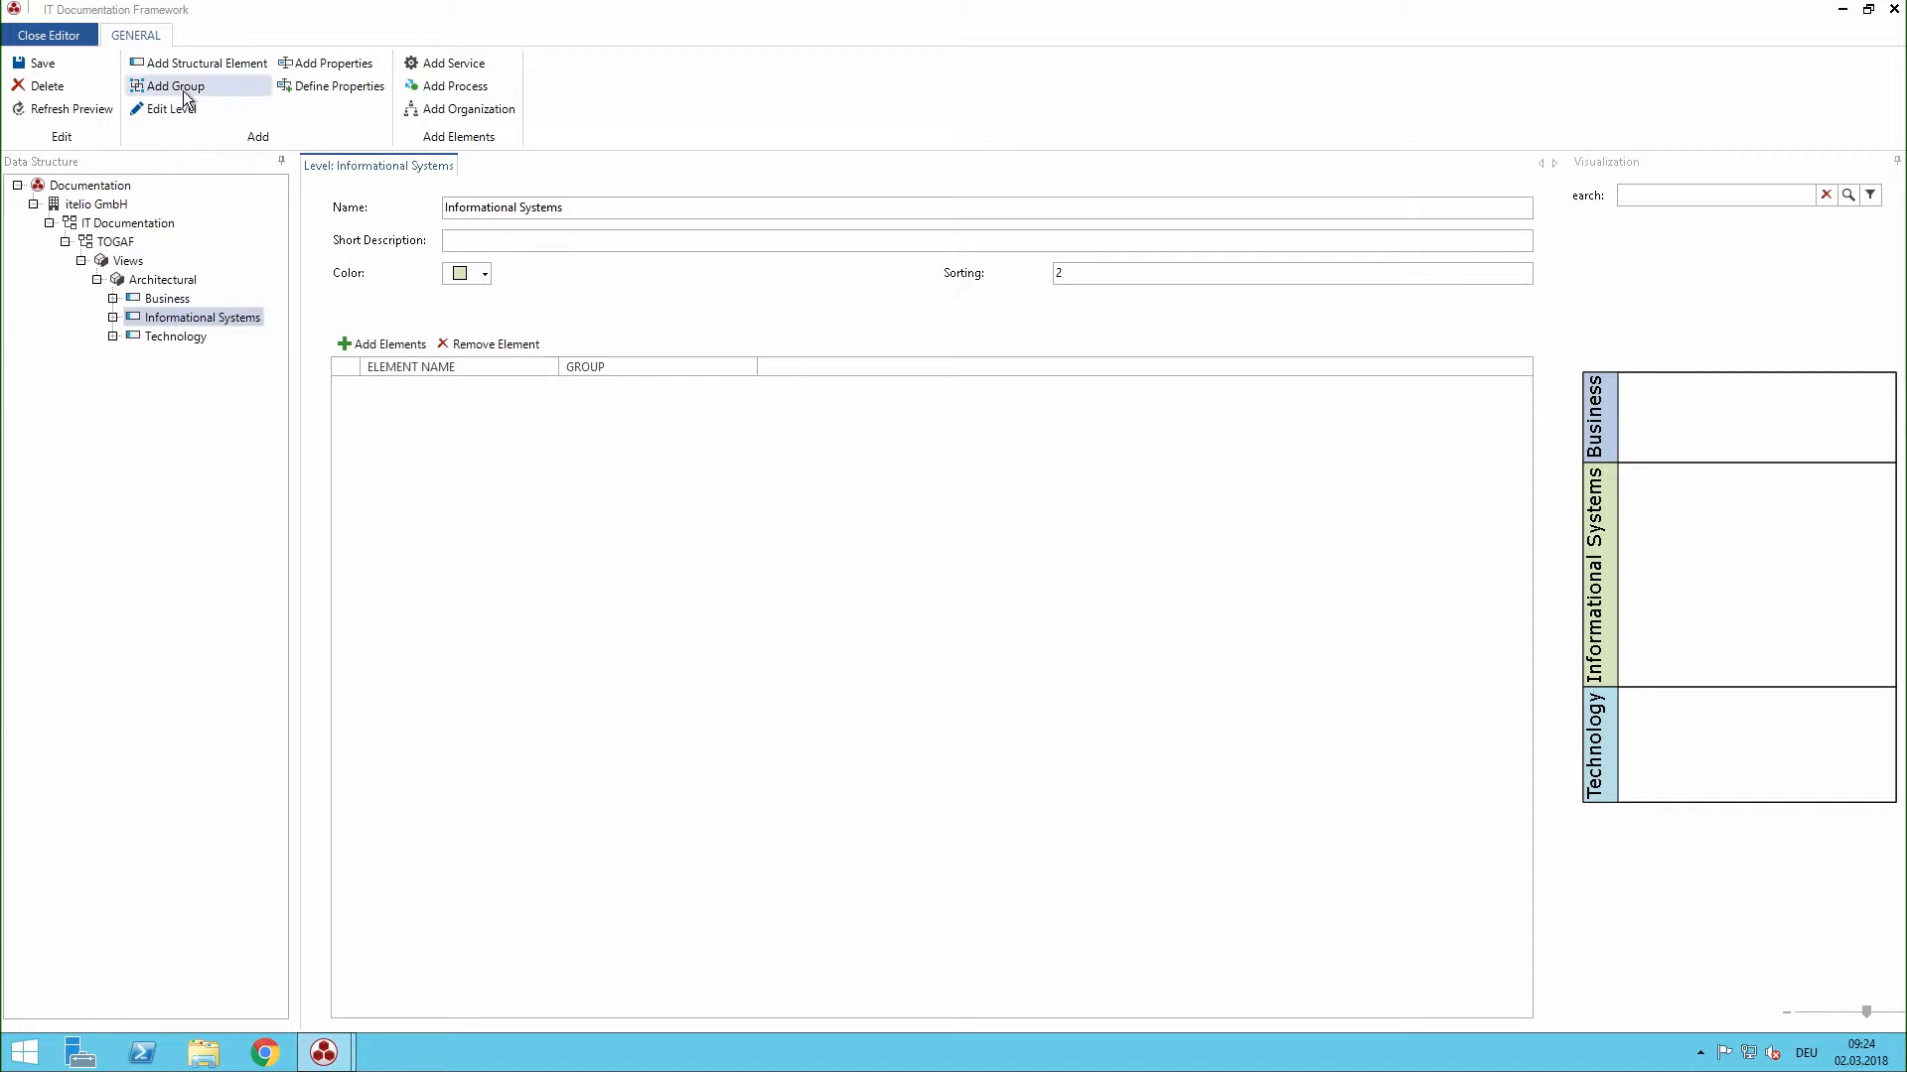
click(187, 65)
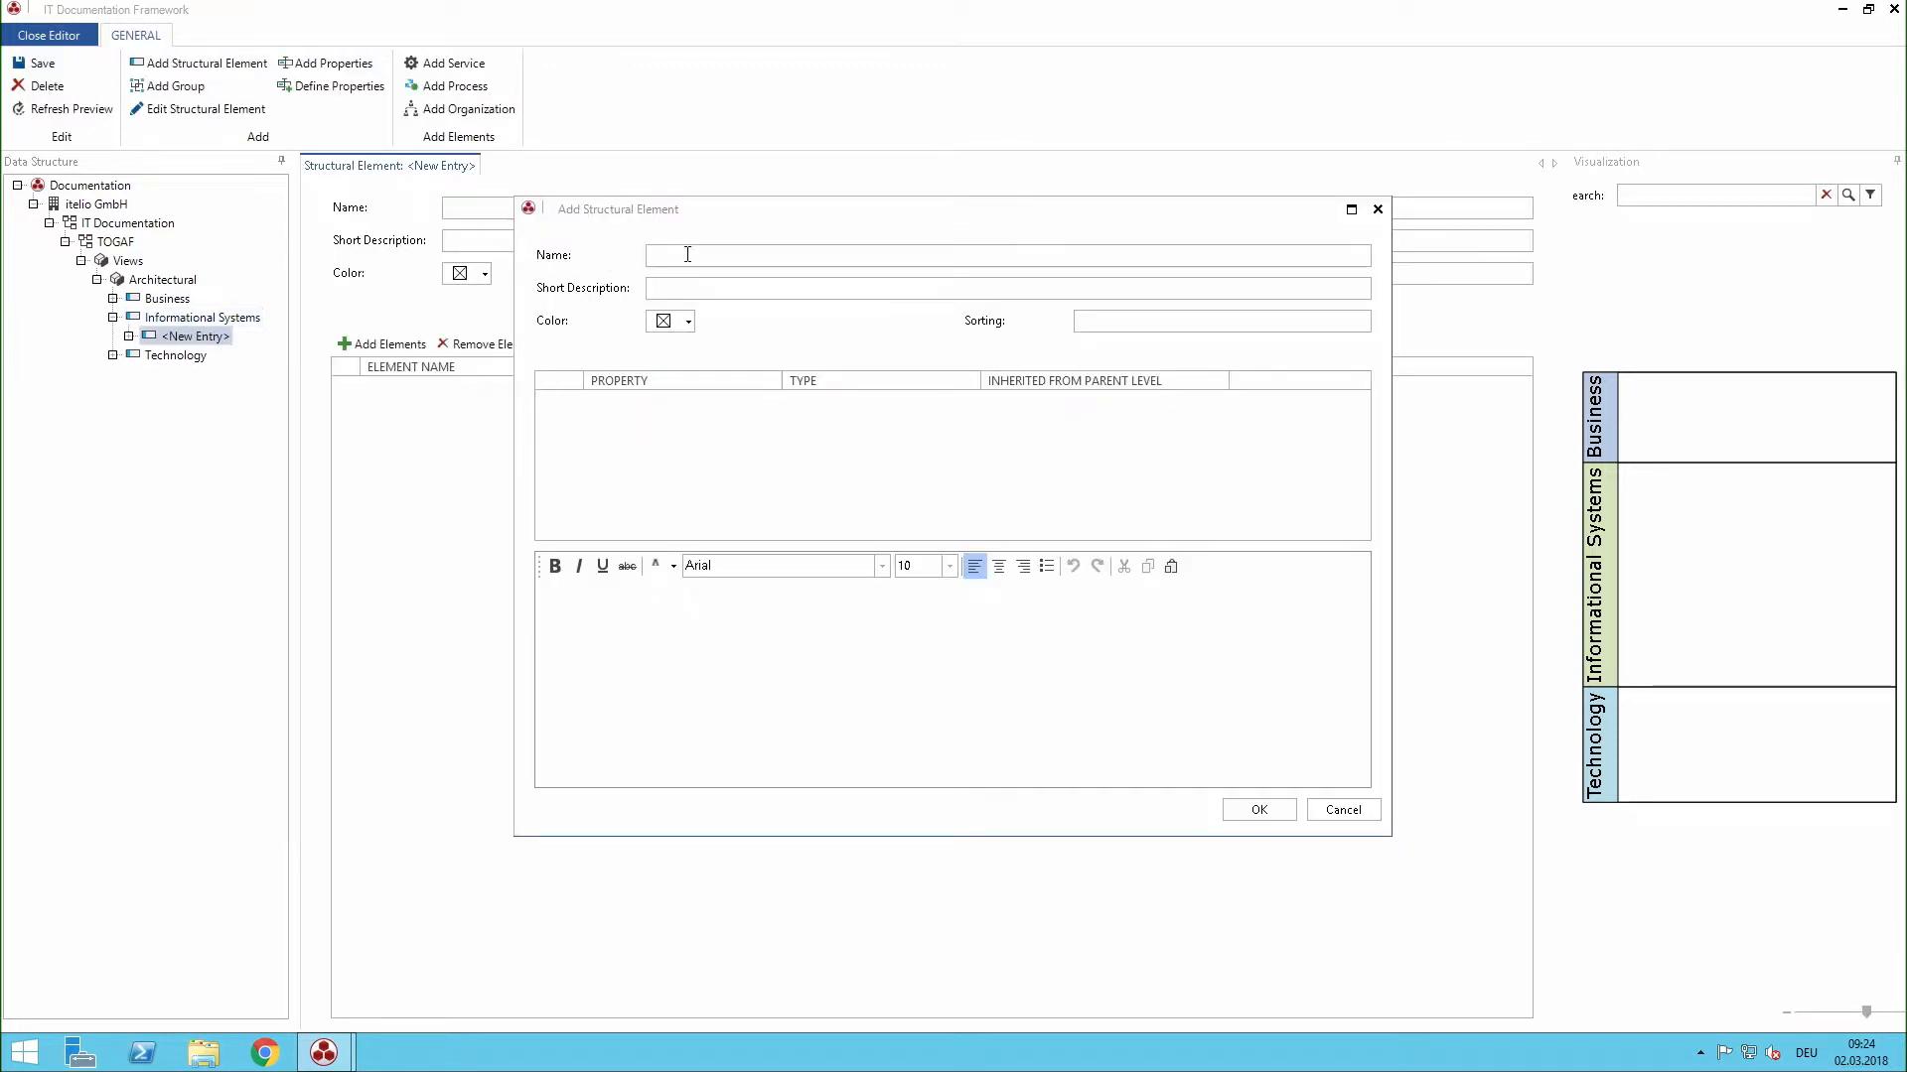
text(Data)
key(Return)
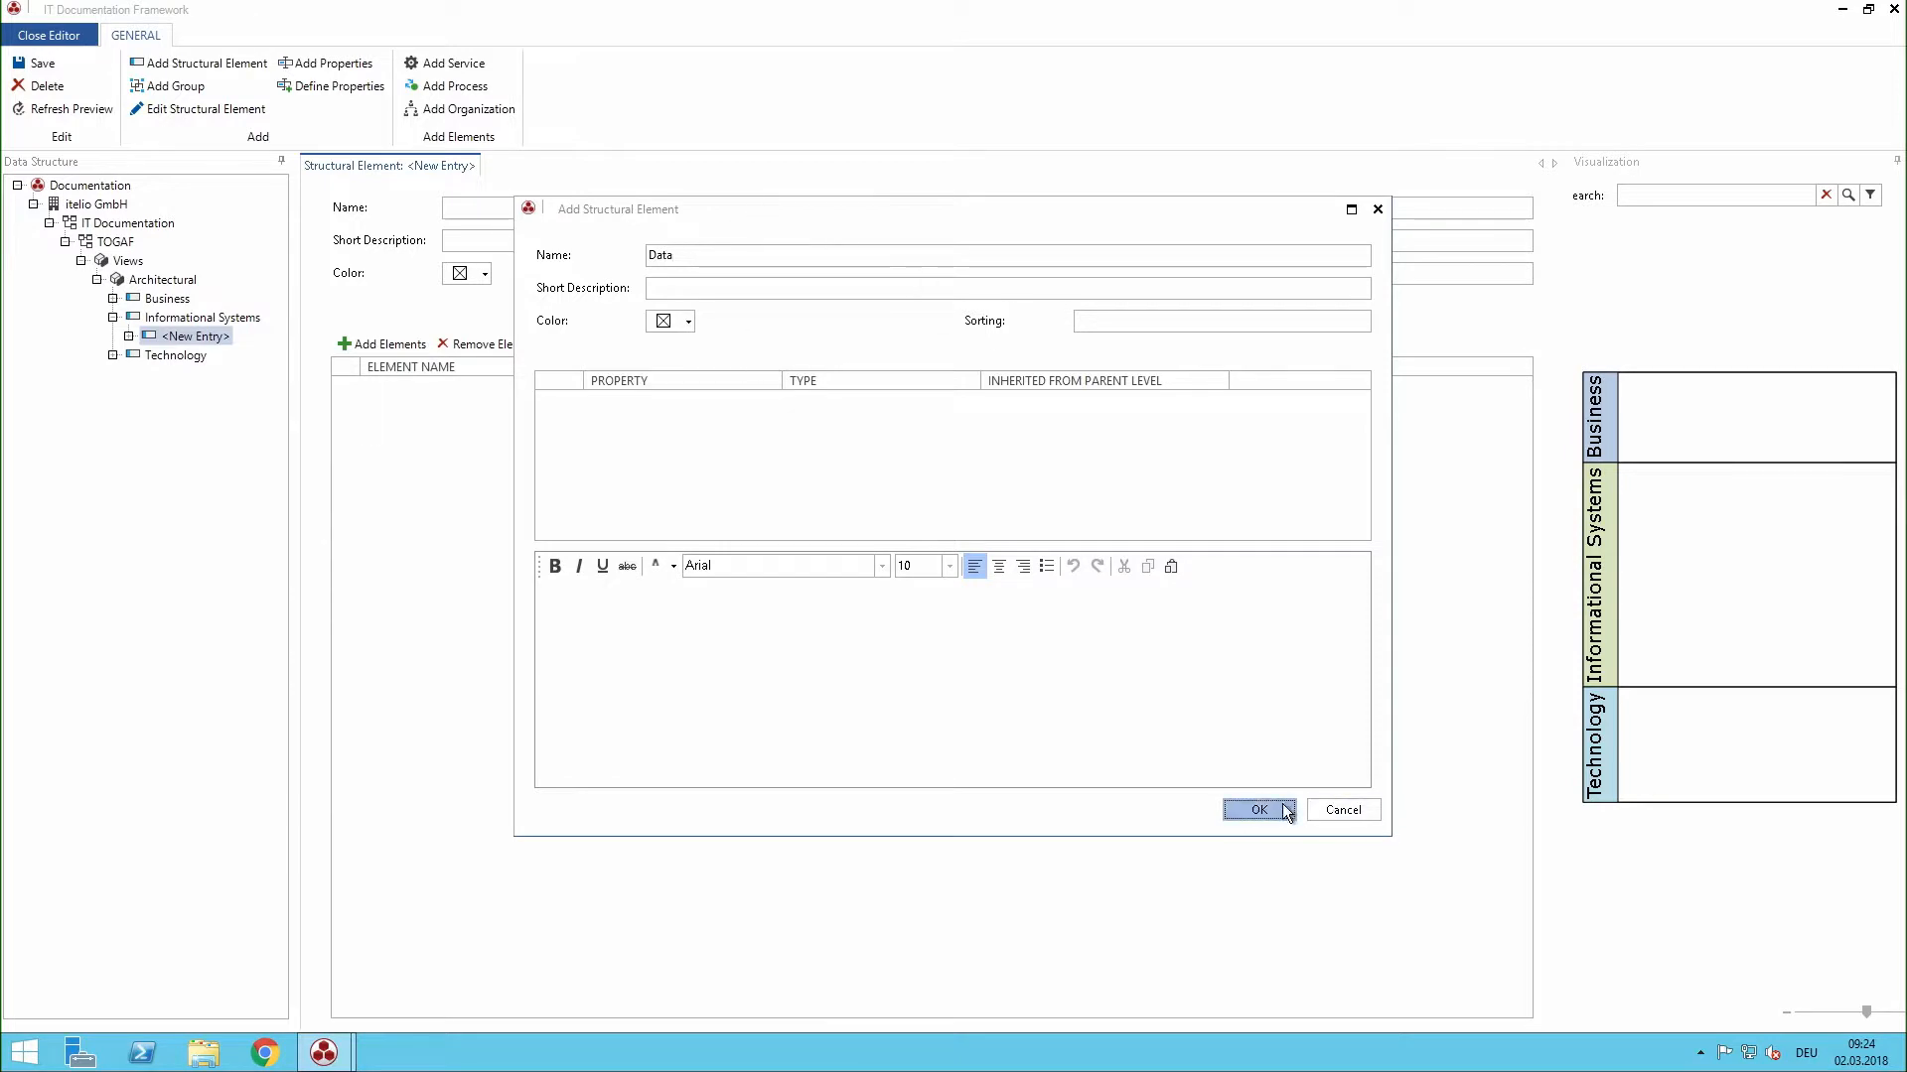
- Add a second structural element named Applications under the Informational Systems level
click(172, 317)
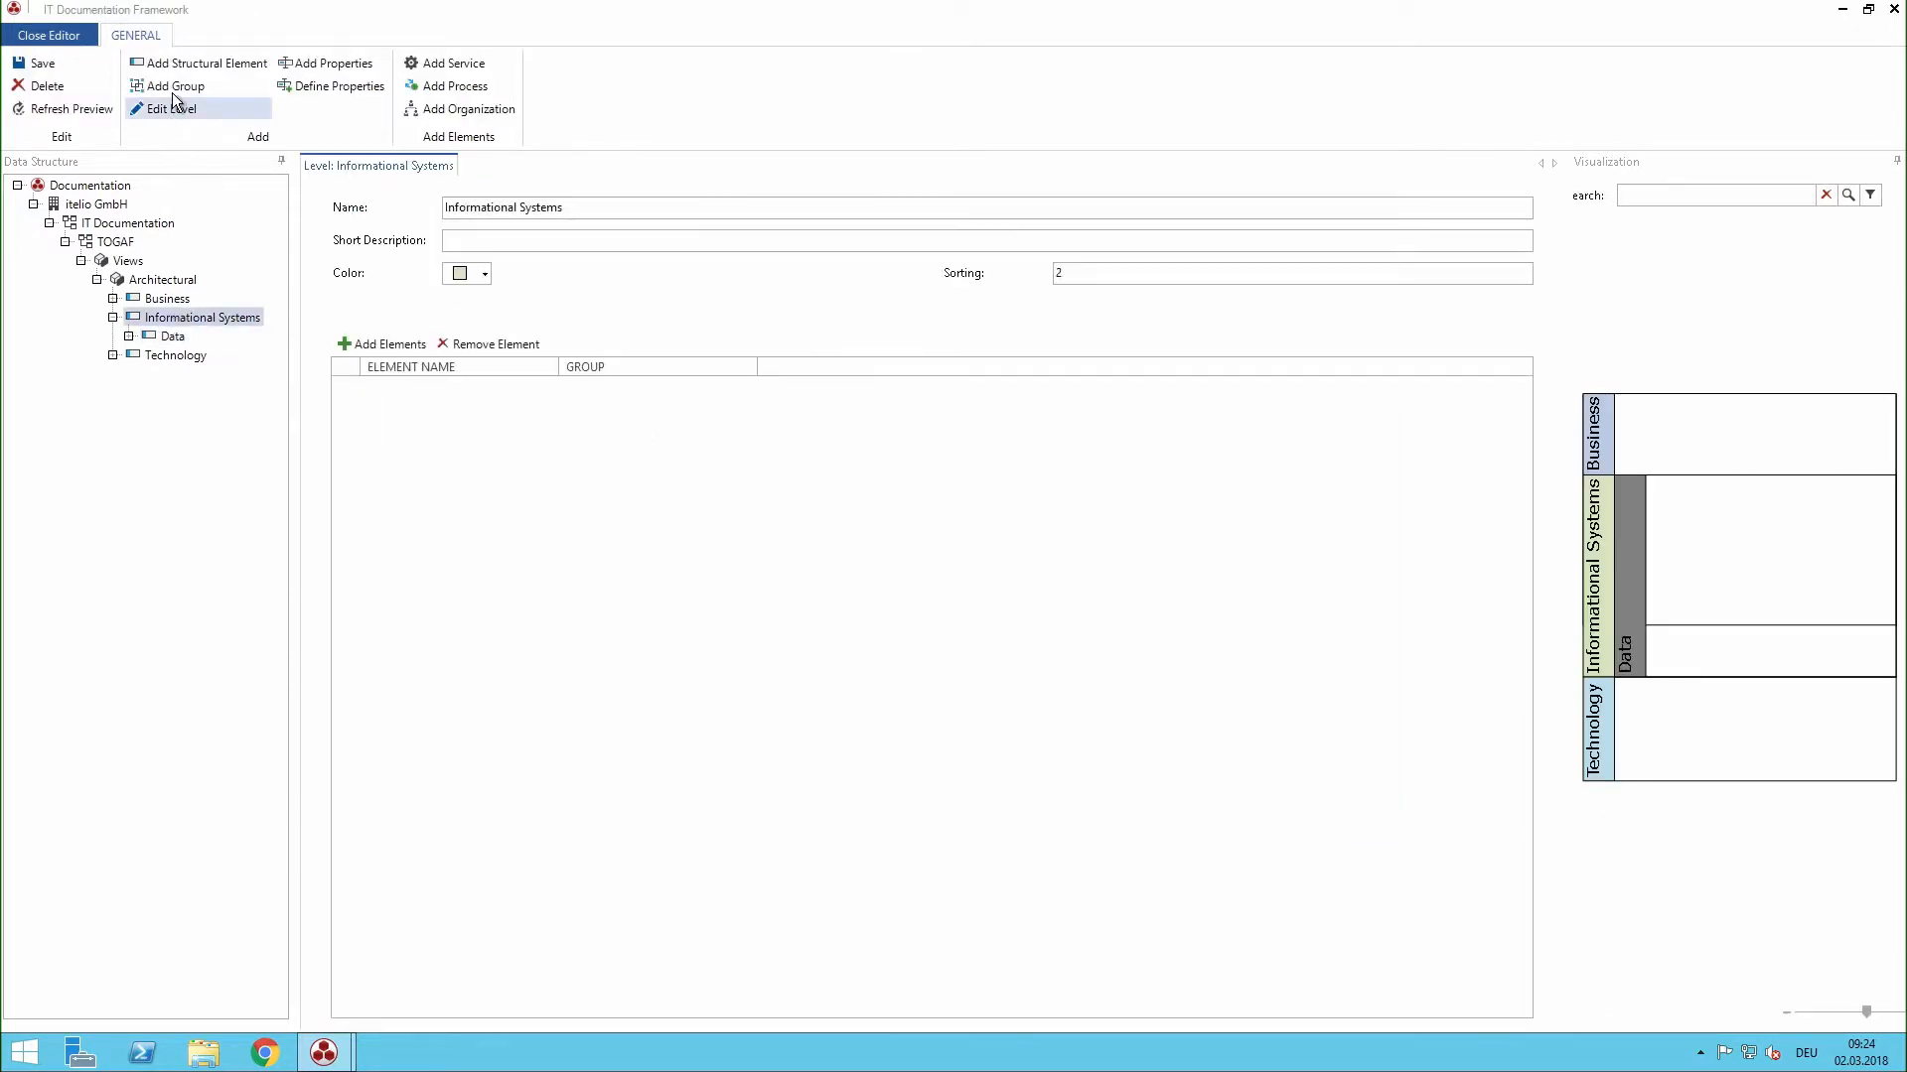
click(177, 63)
click(743, 255)
text(Applications)
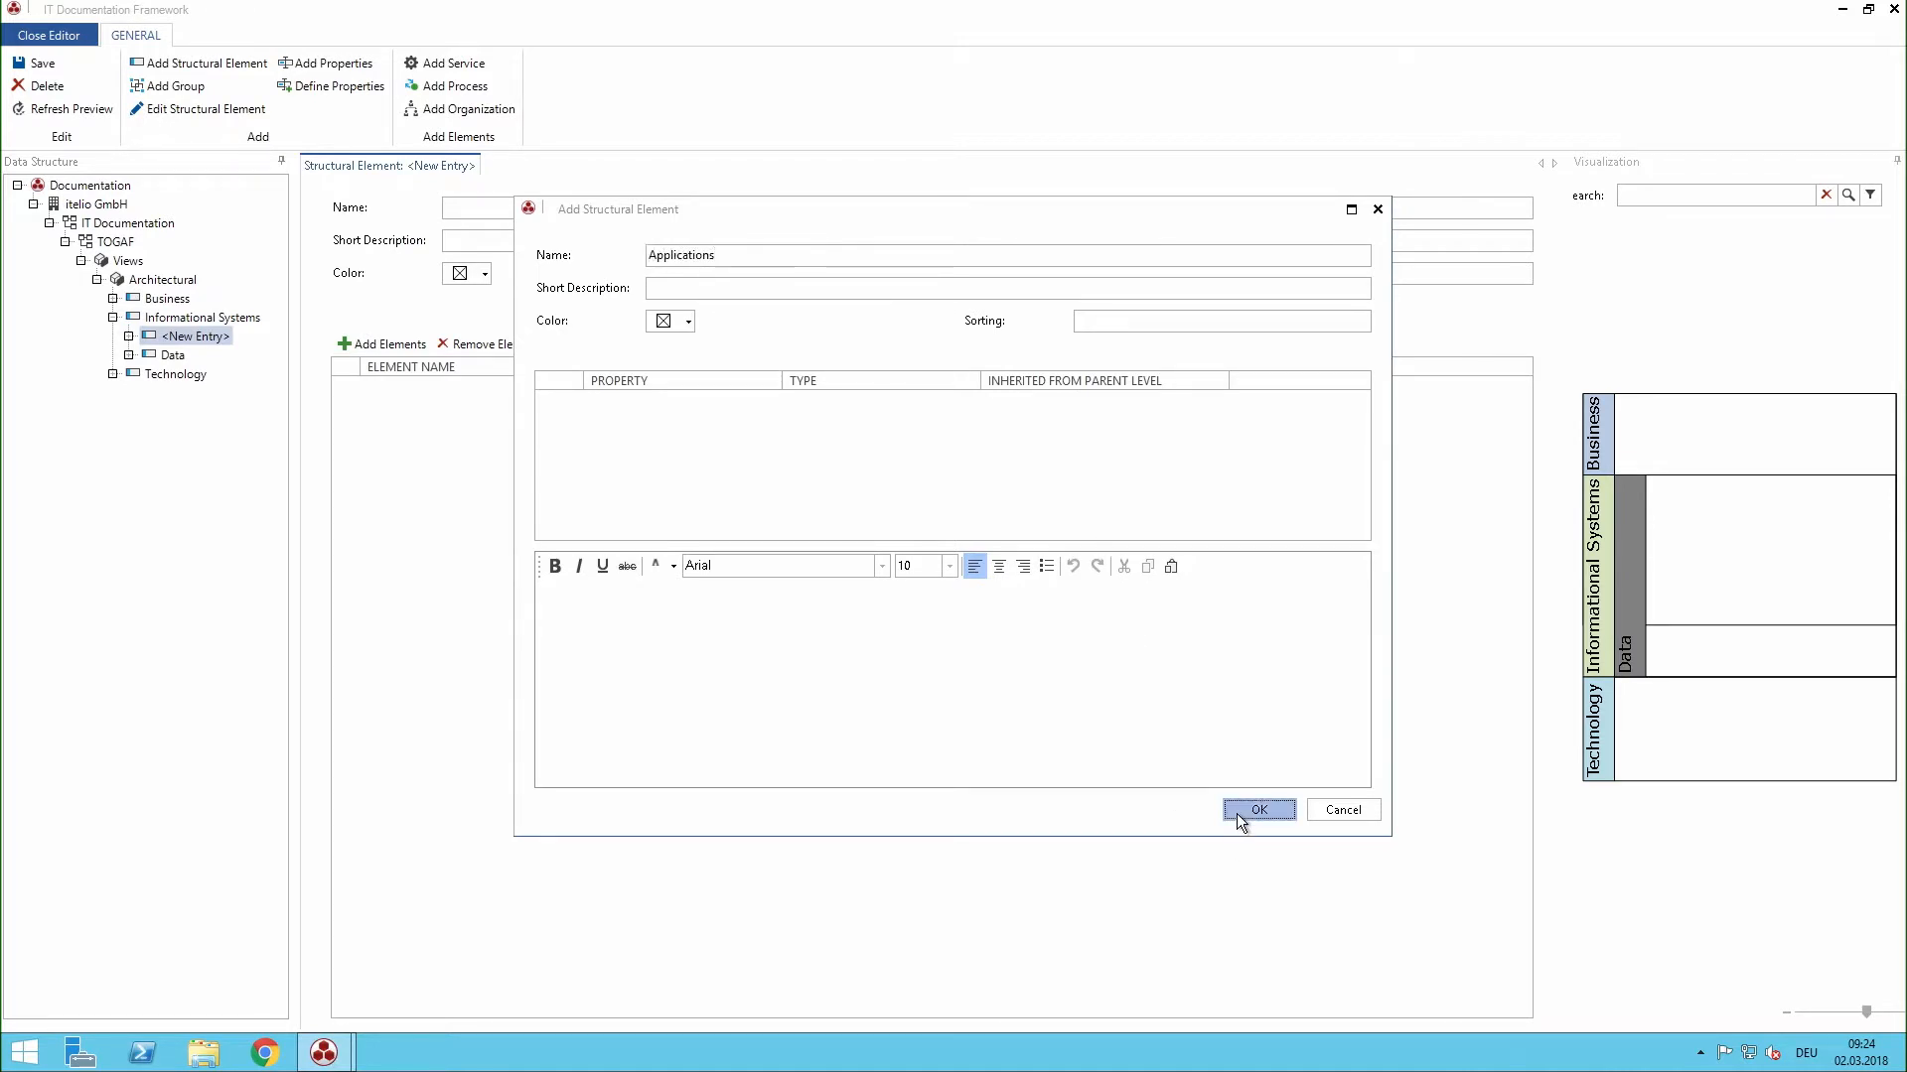
click(1237, 813)
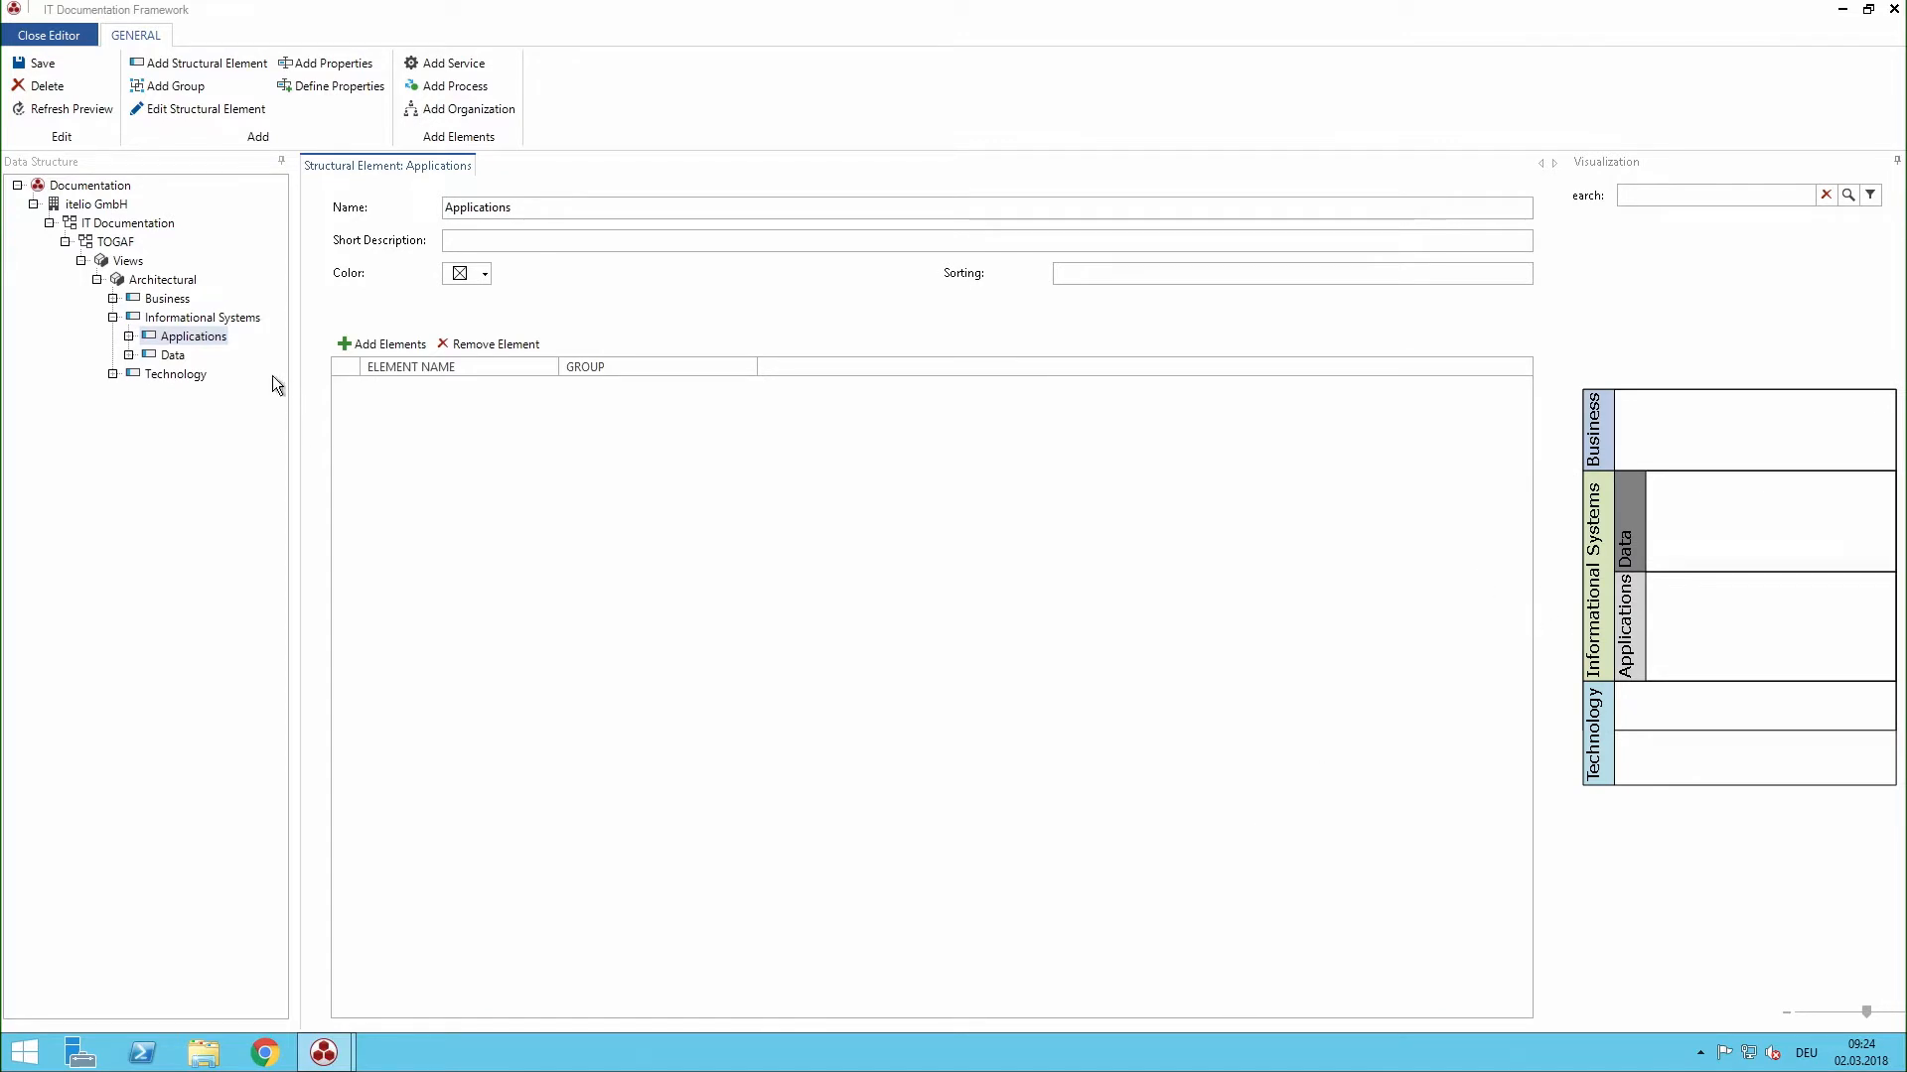
- Add an organization named Sales with the Default color scheme to the Business level
click(163, 300)
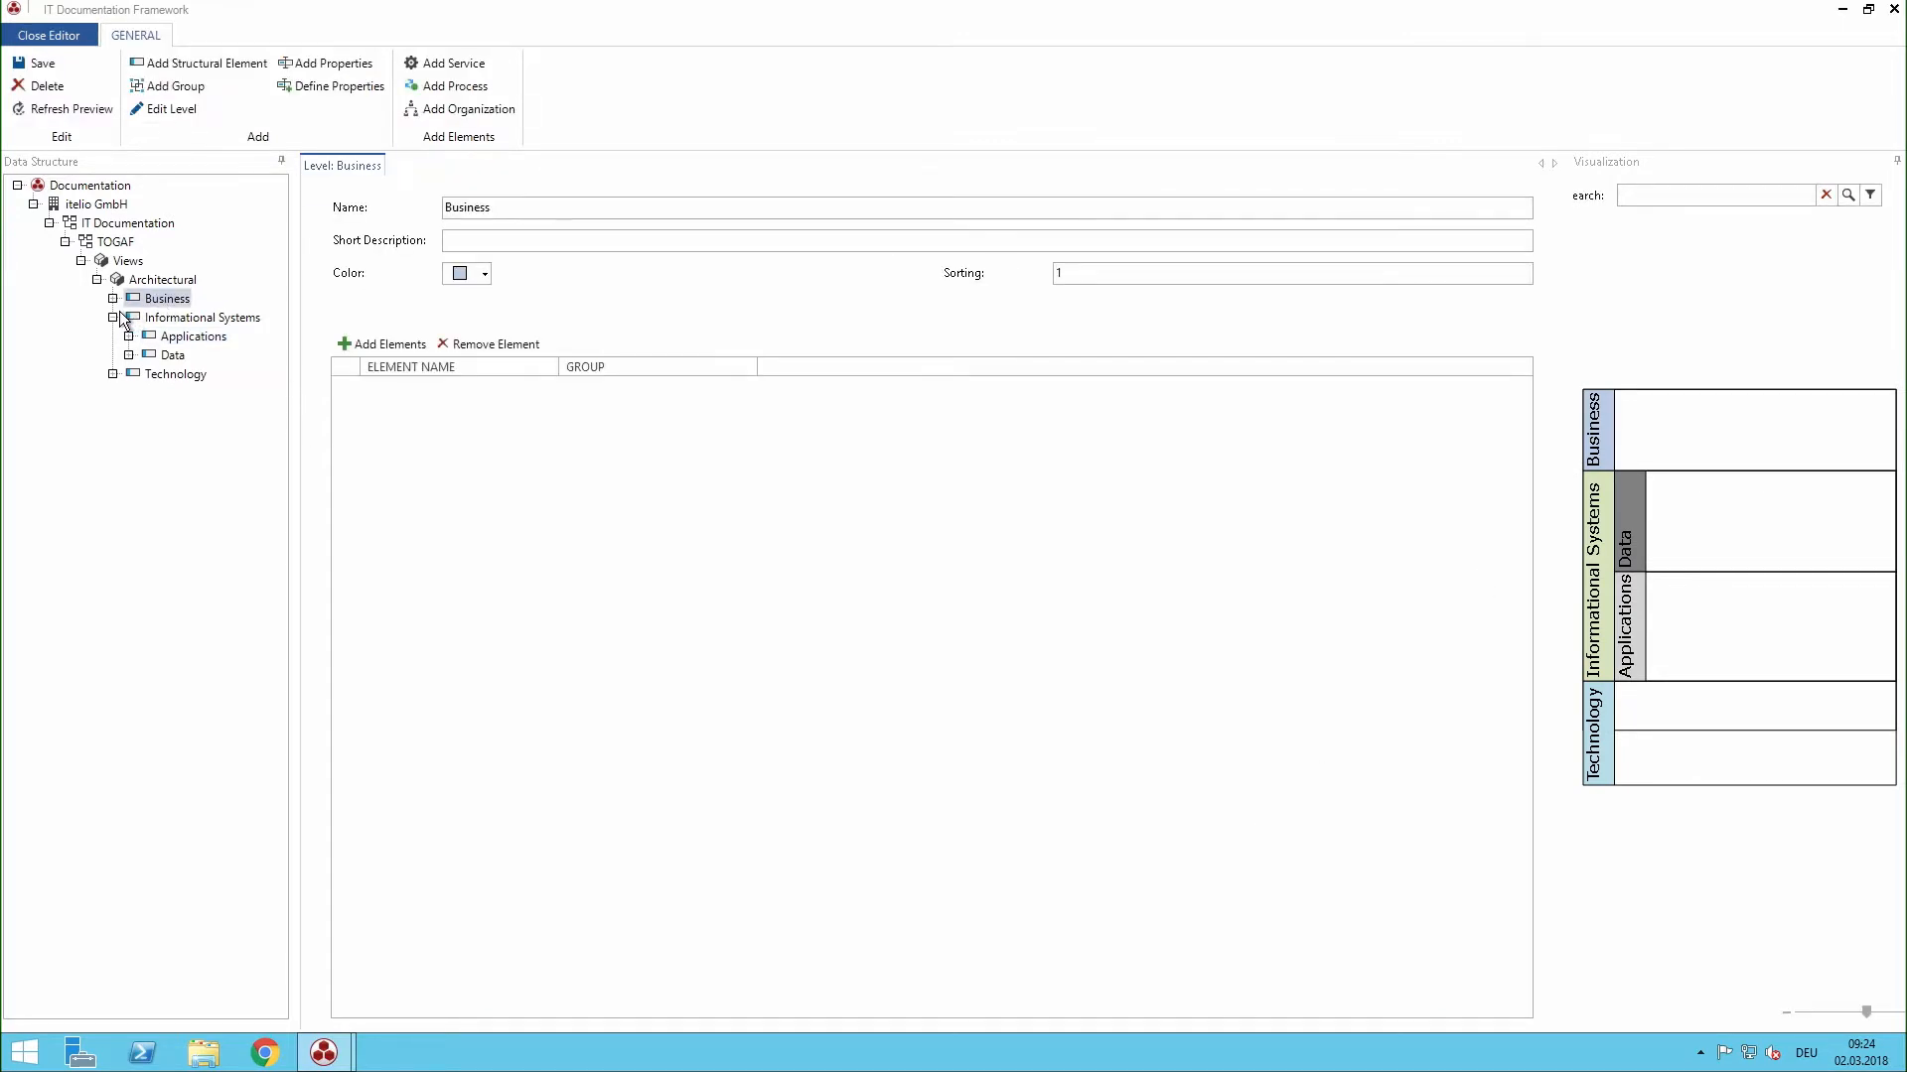
click(478, 111)
click(675, 297)
text(Sales)
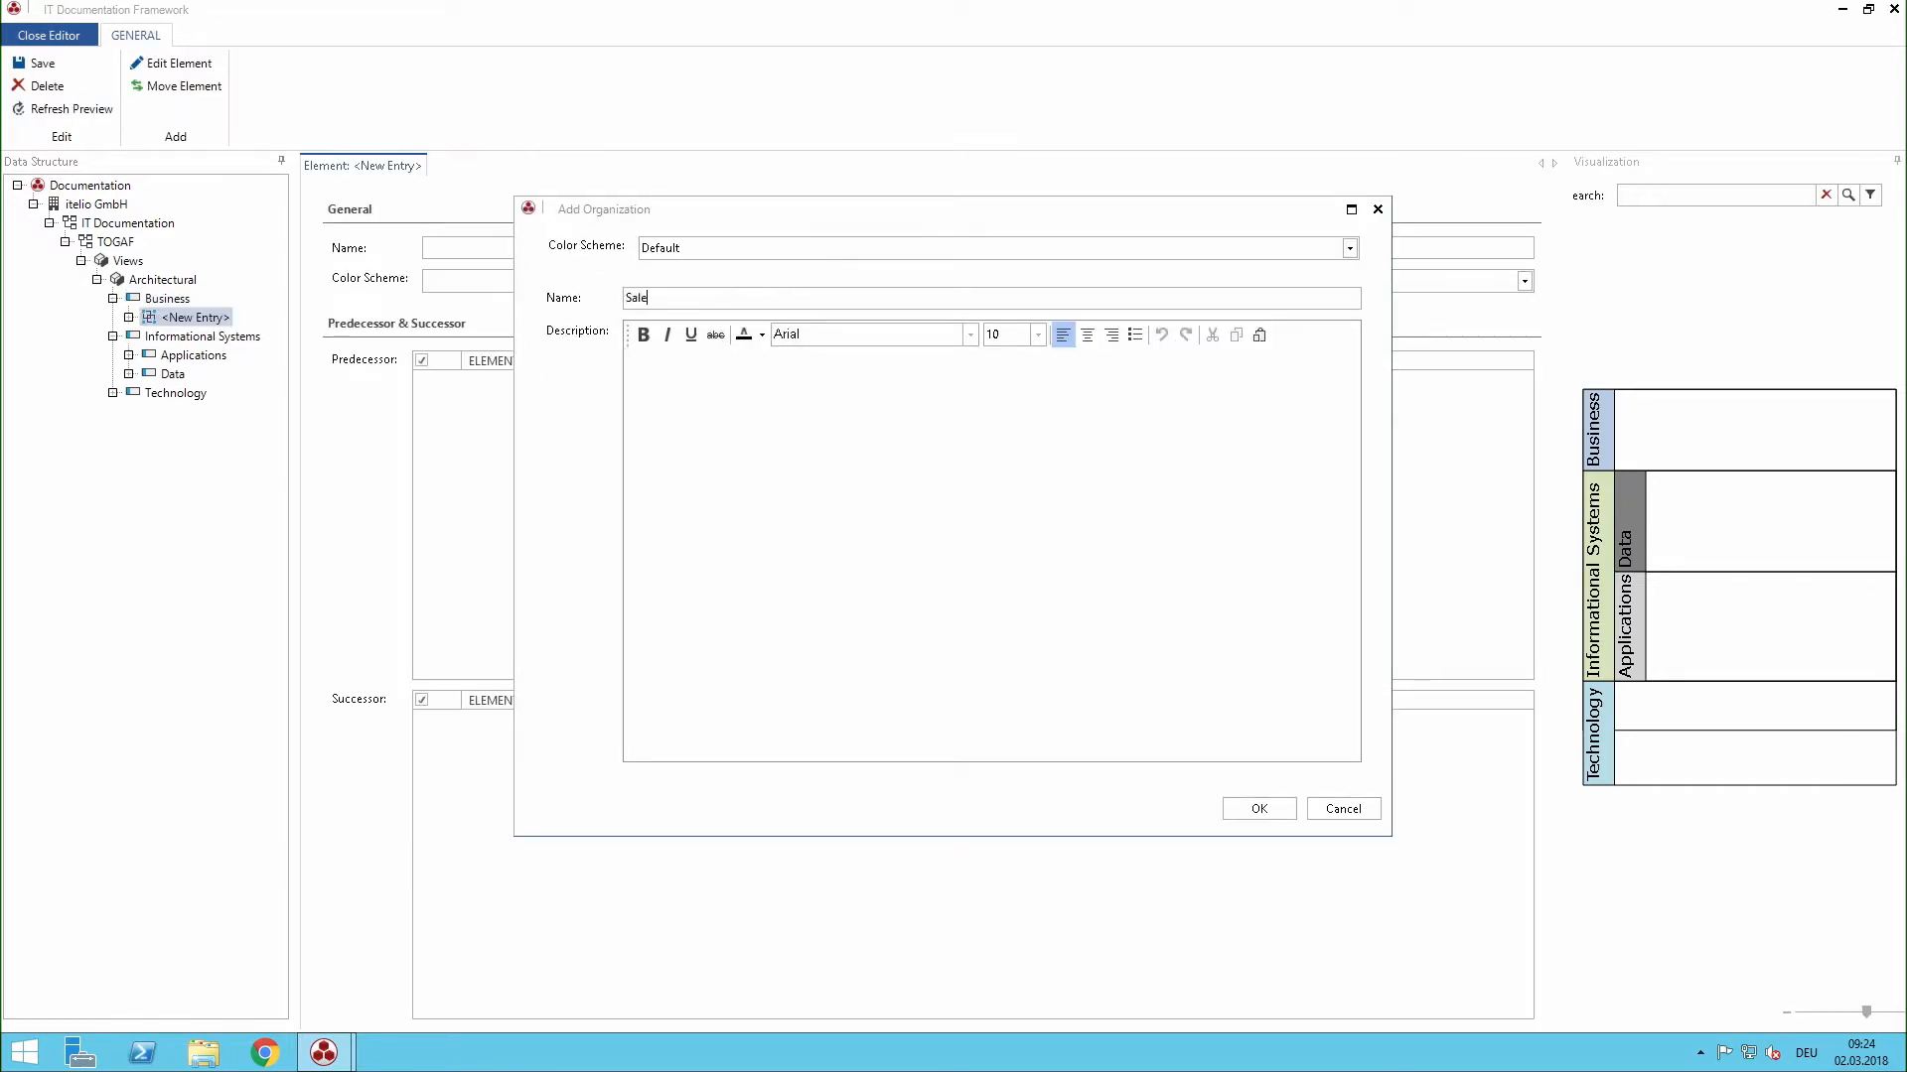
click(1253, 809)
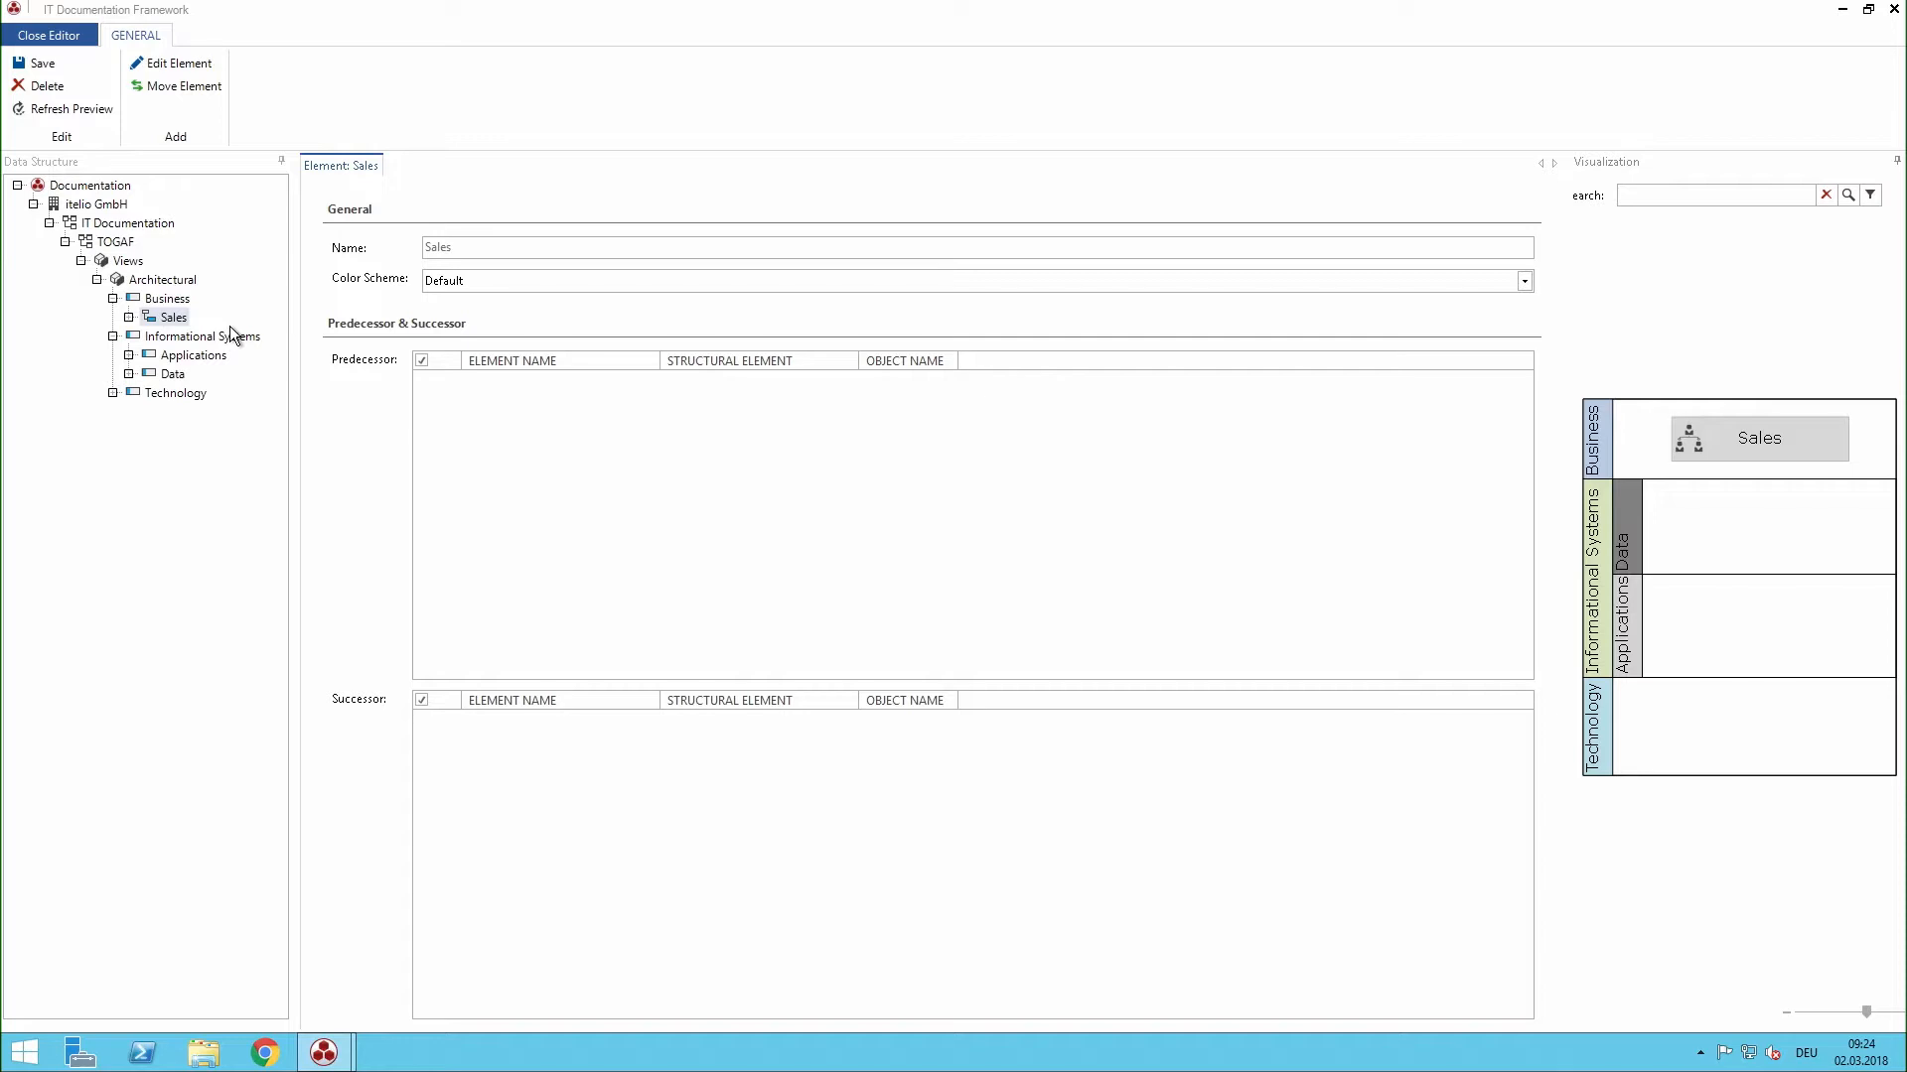
- Add Exchange from the dsra.local application servers to the Applications structural element, set Sales as its predecessor, and save
click(189, 356)
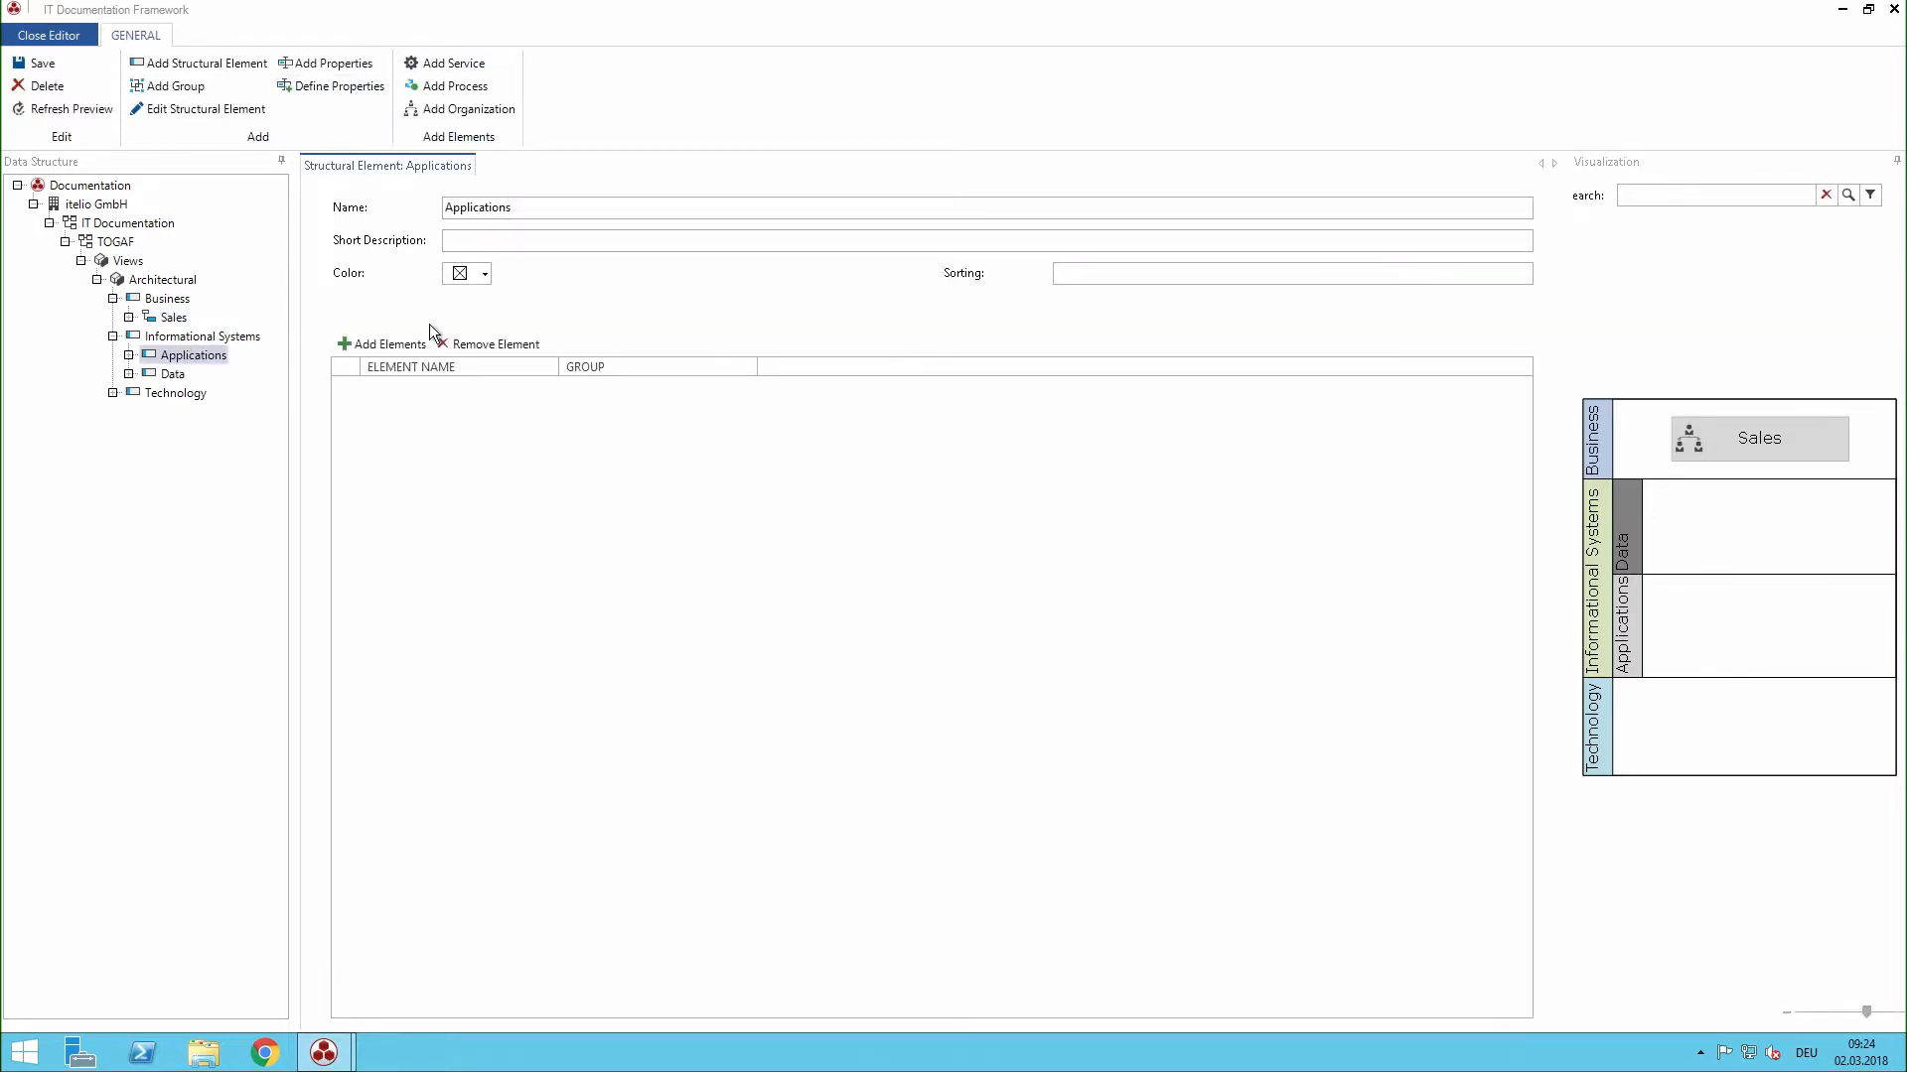
click(395, 342)
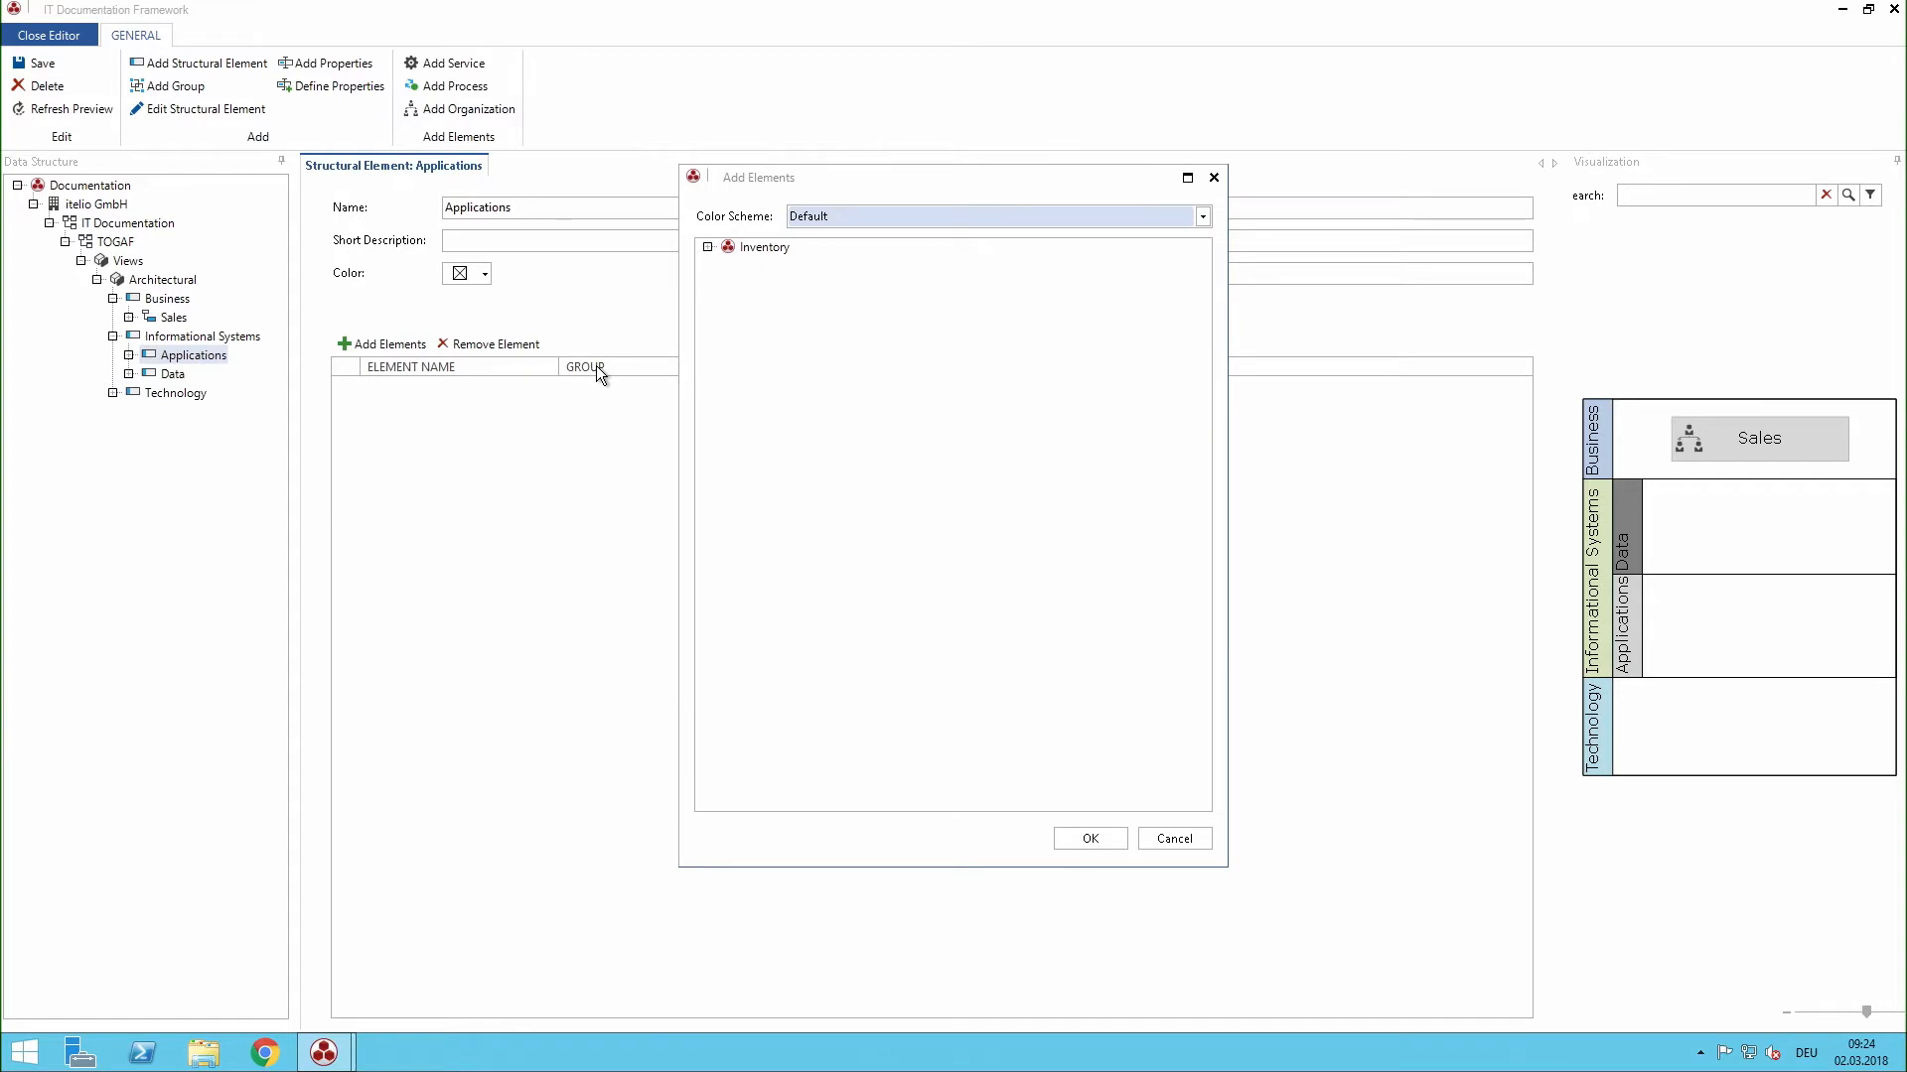
click(708, 247)
click(723, 266)
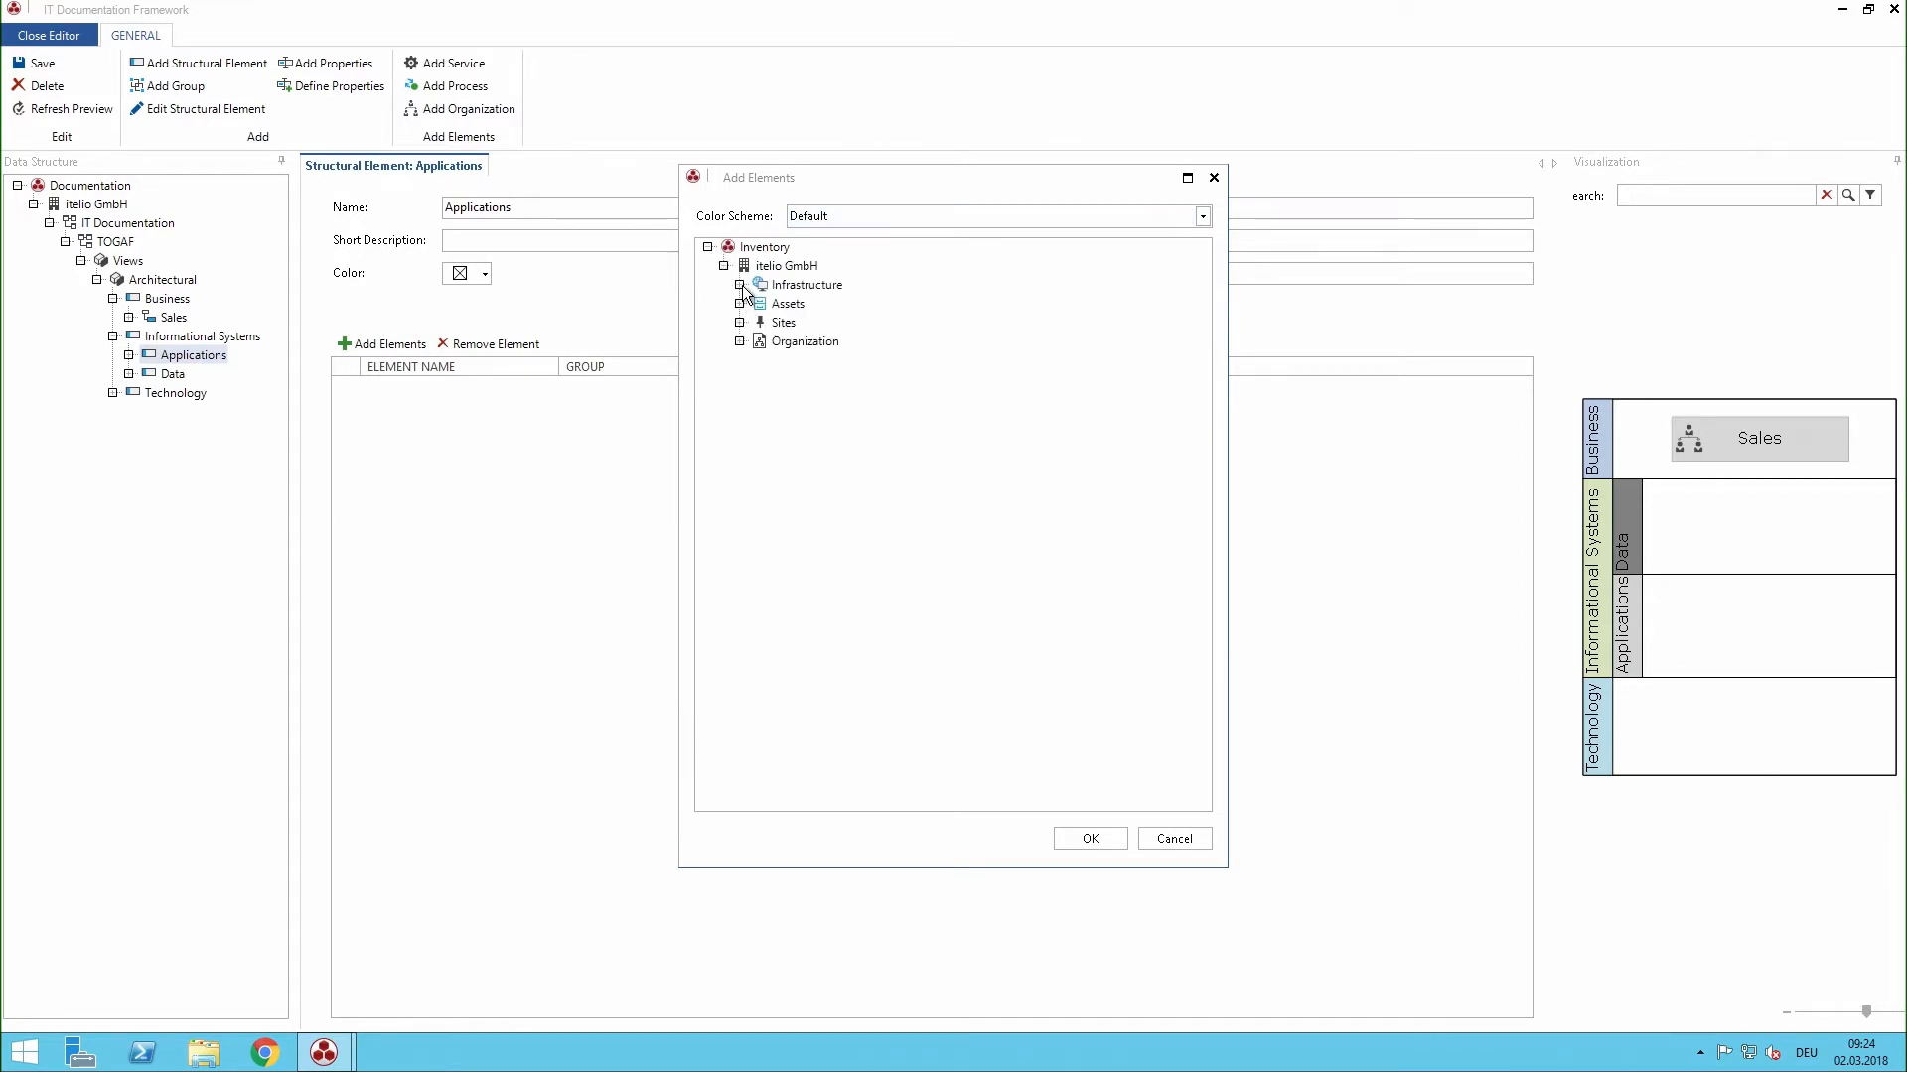
click(740, 286)
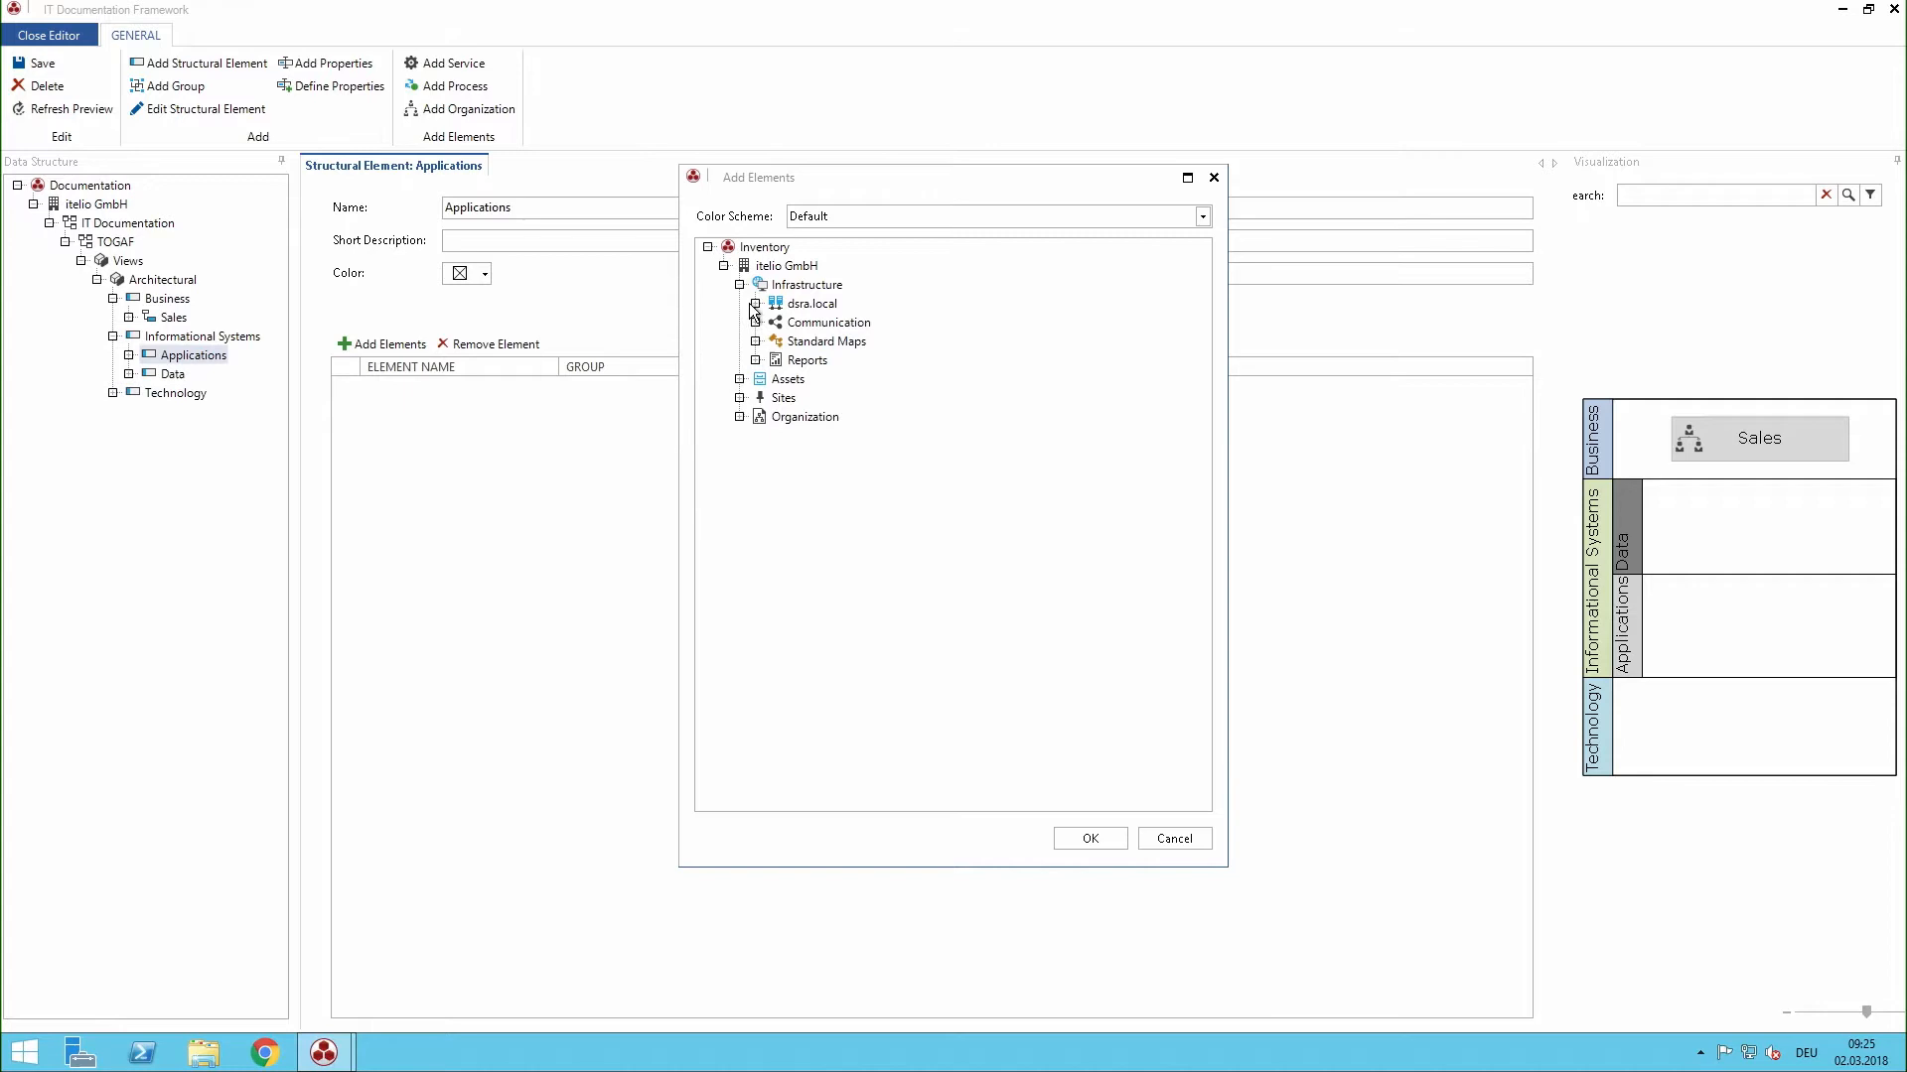
click(756, 304)
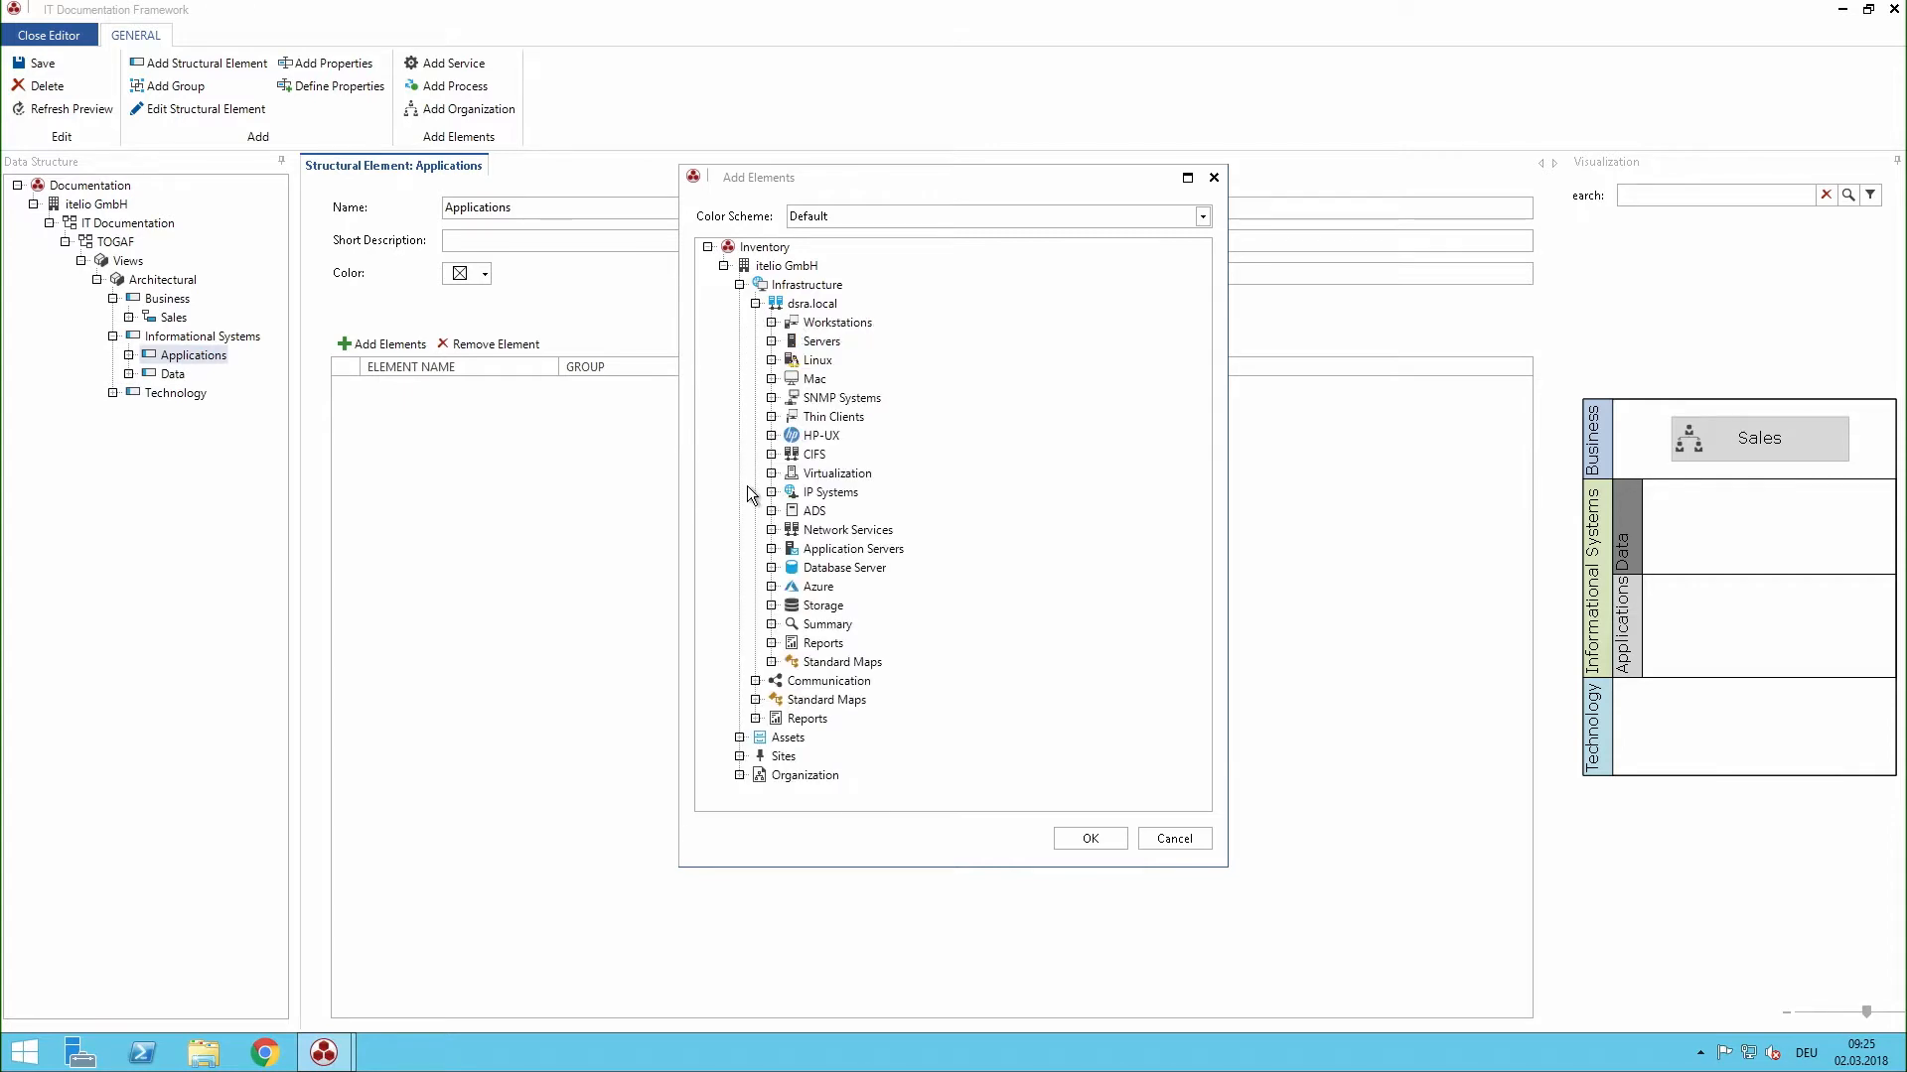
click(771, 549)
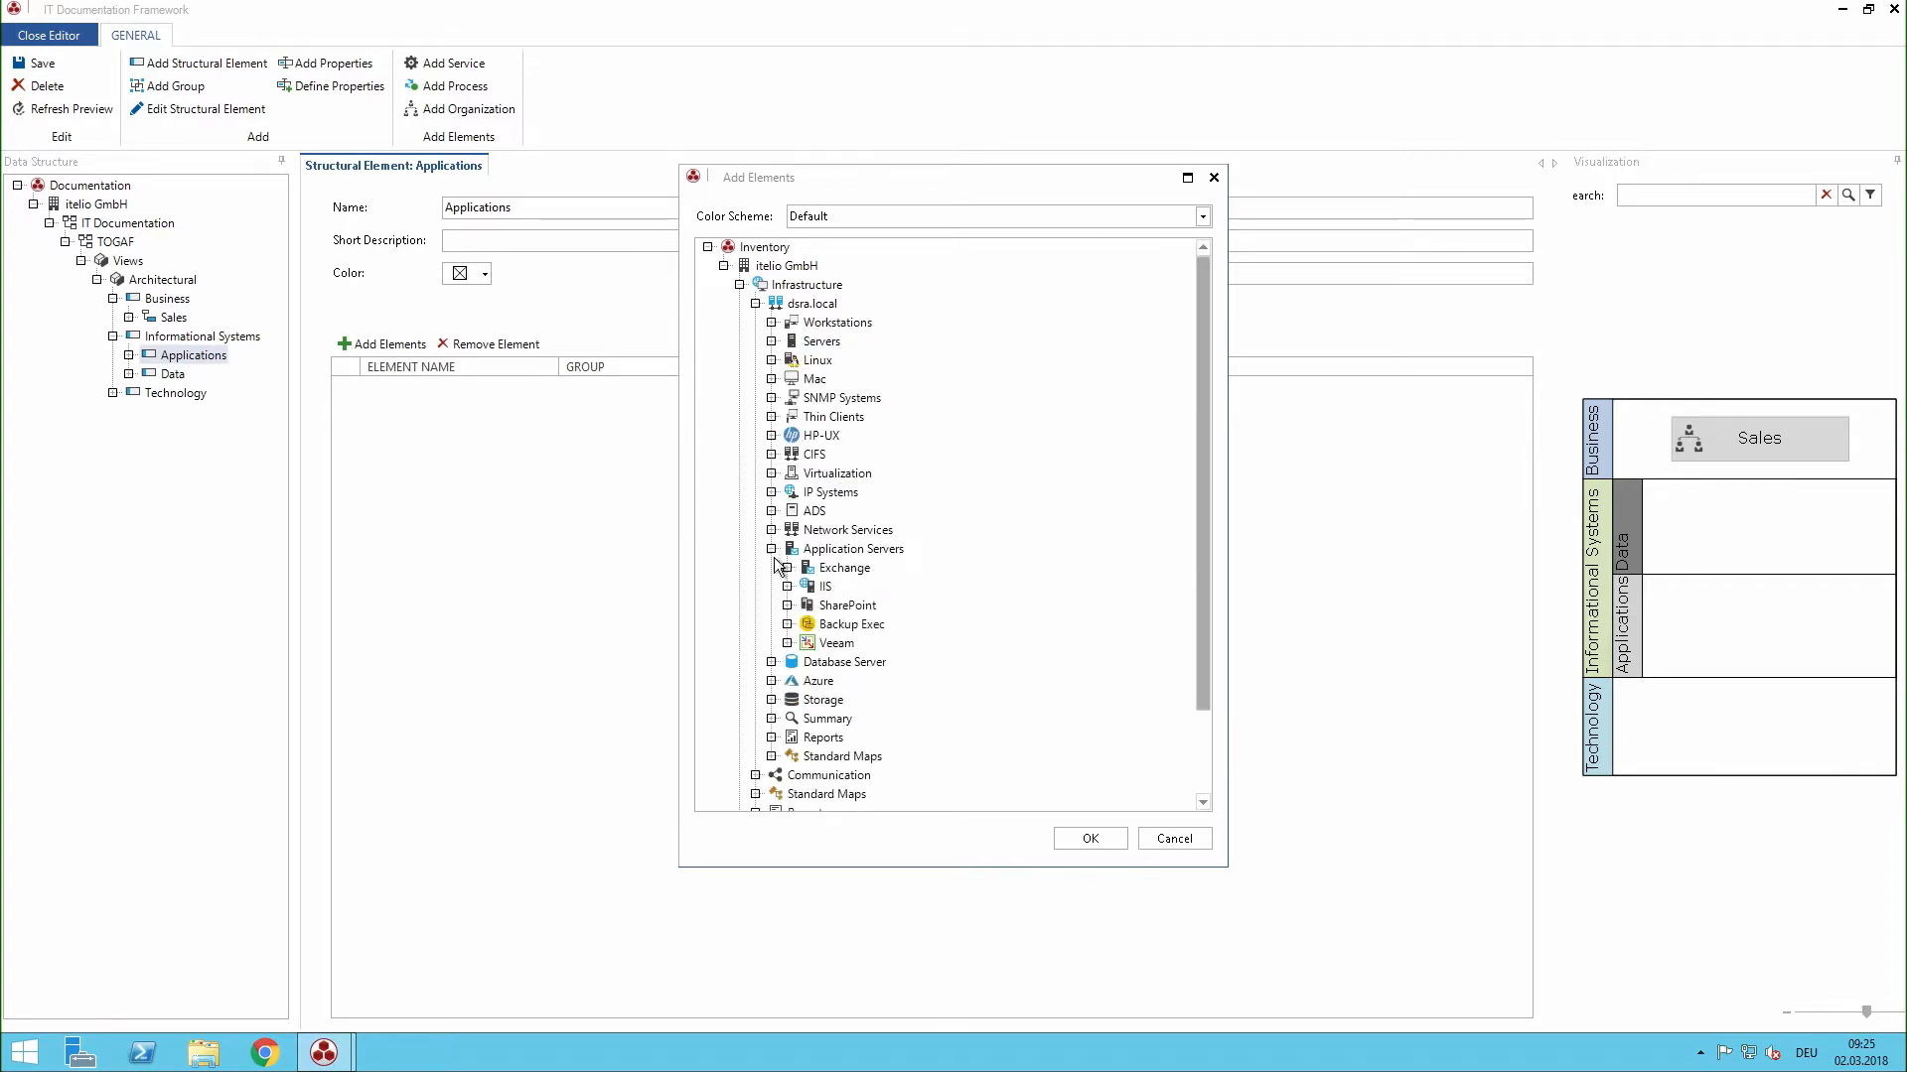
click(844, 568)
click(1090, 840)
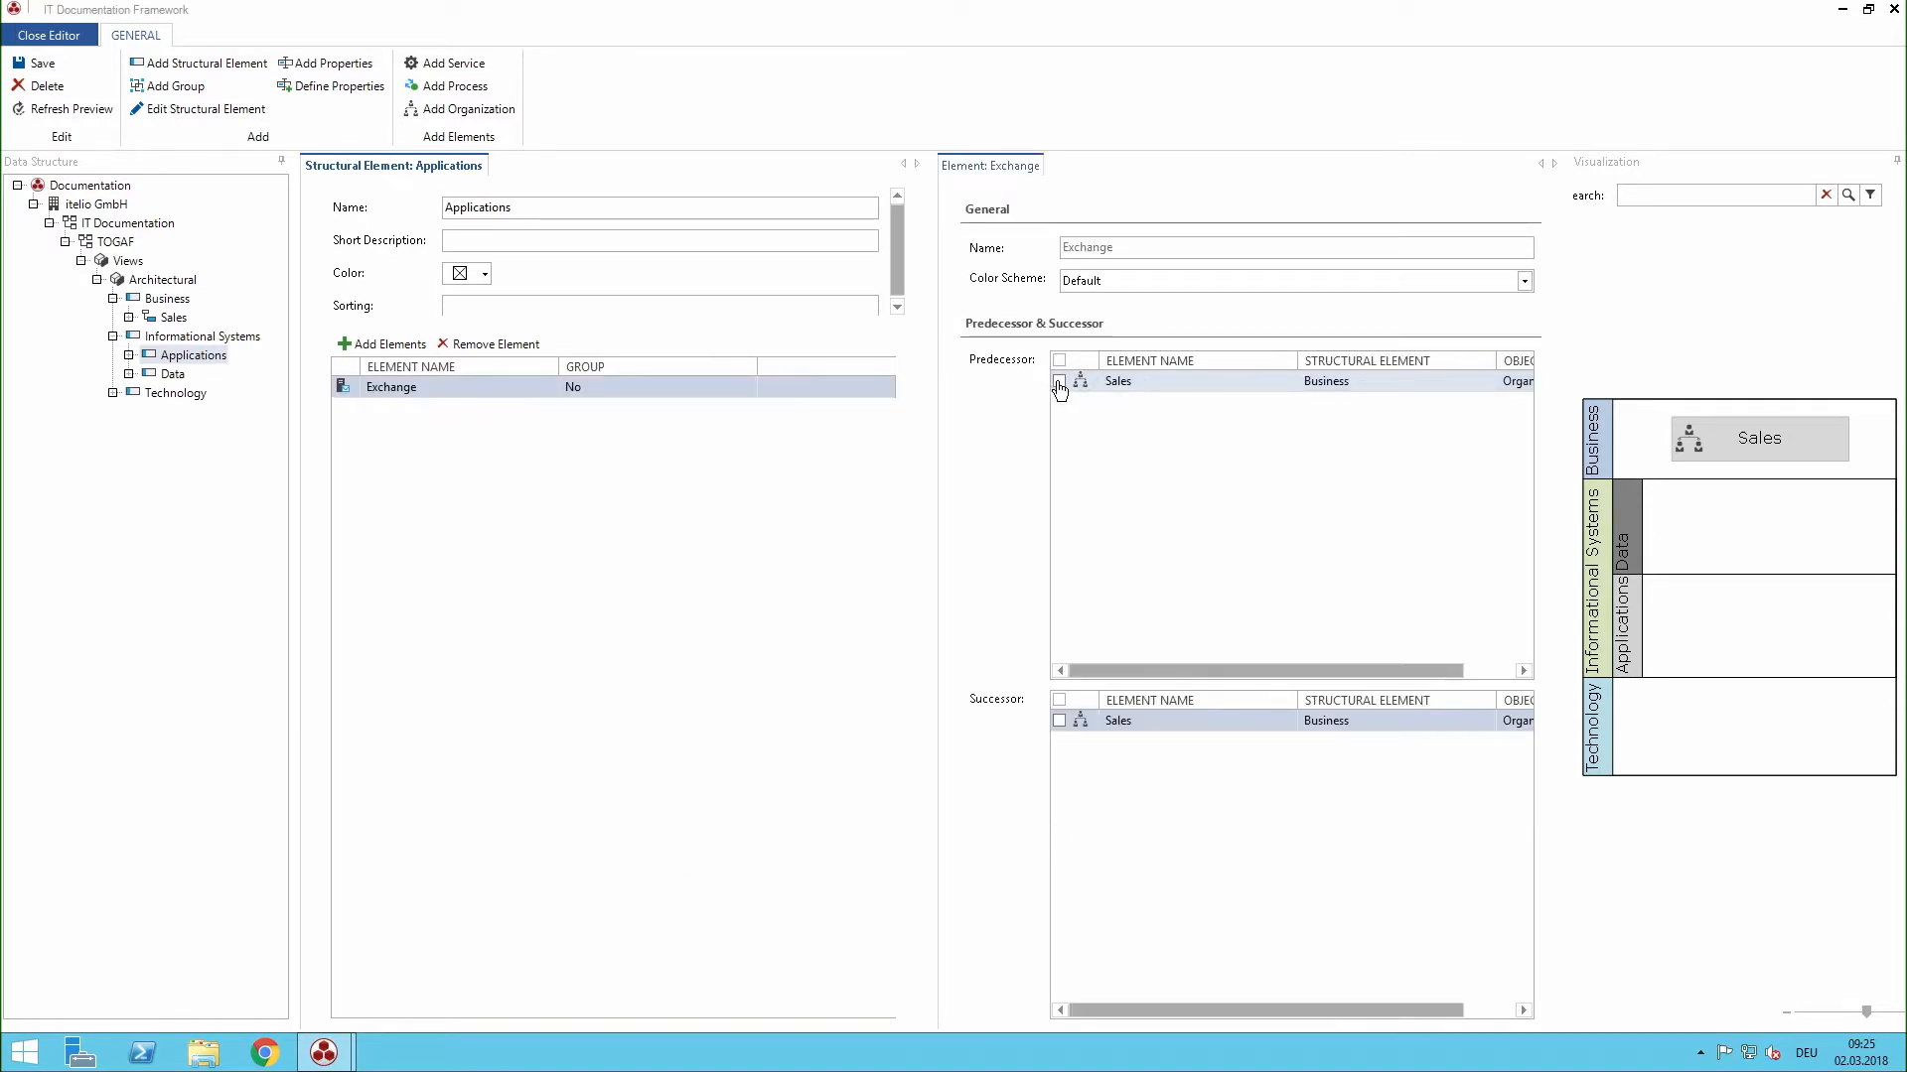
click(1059, 382)
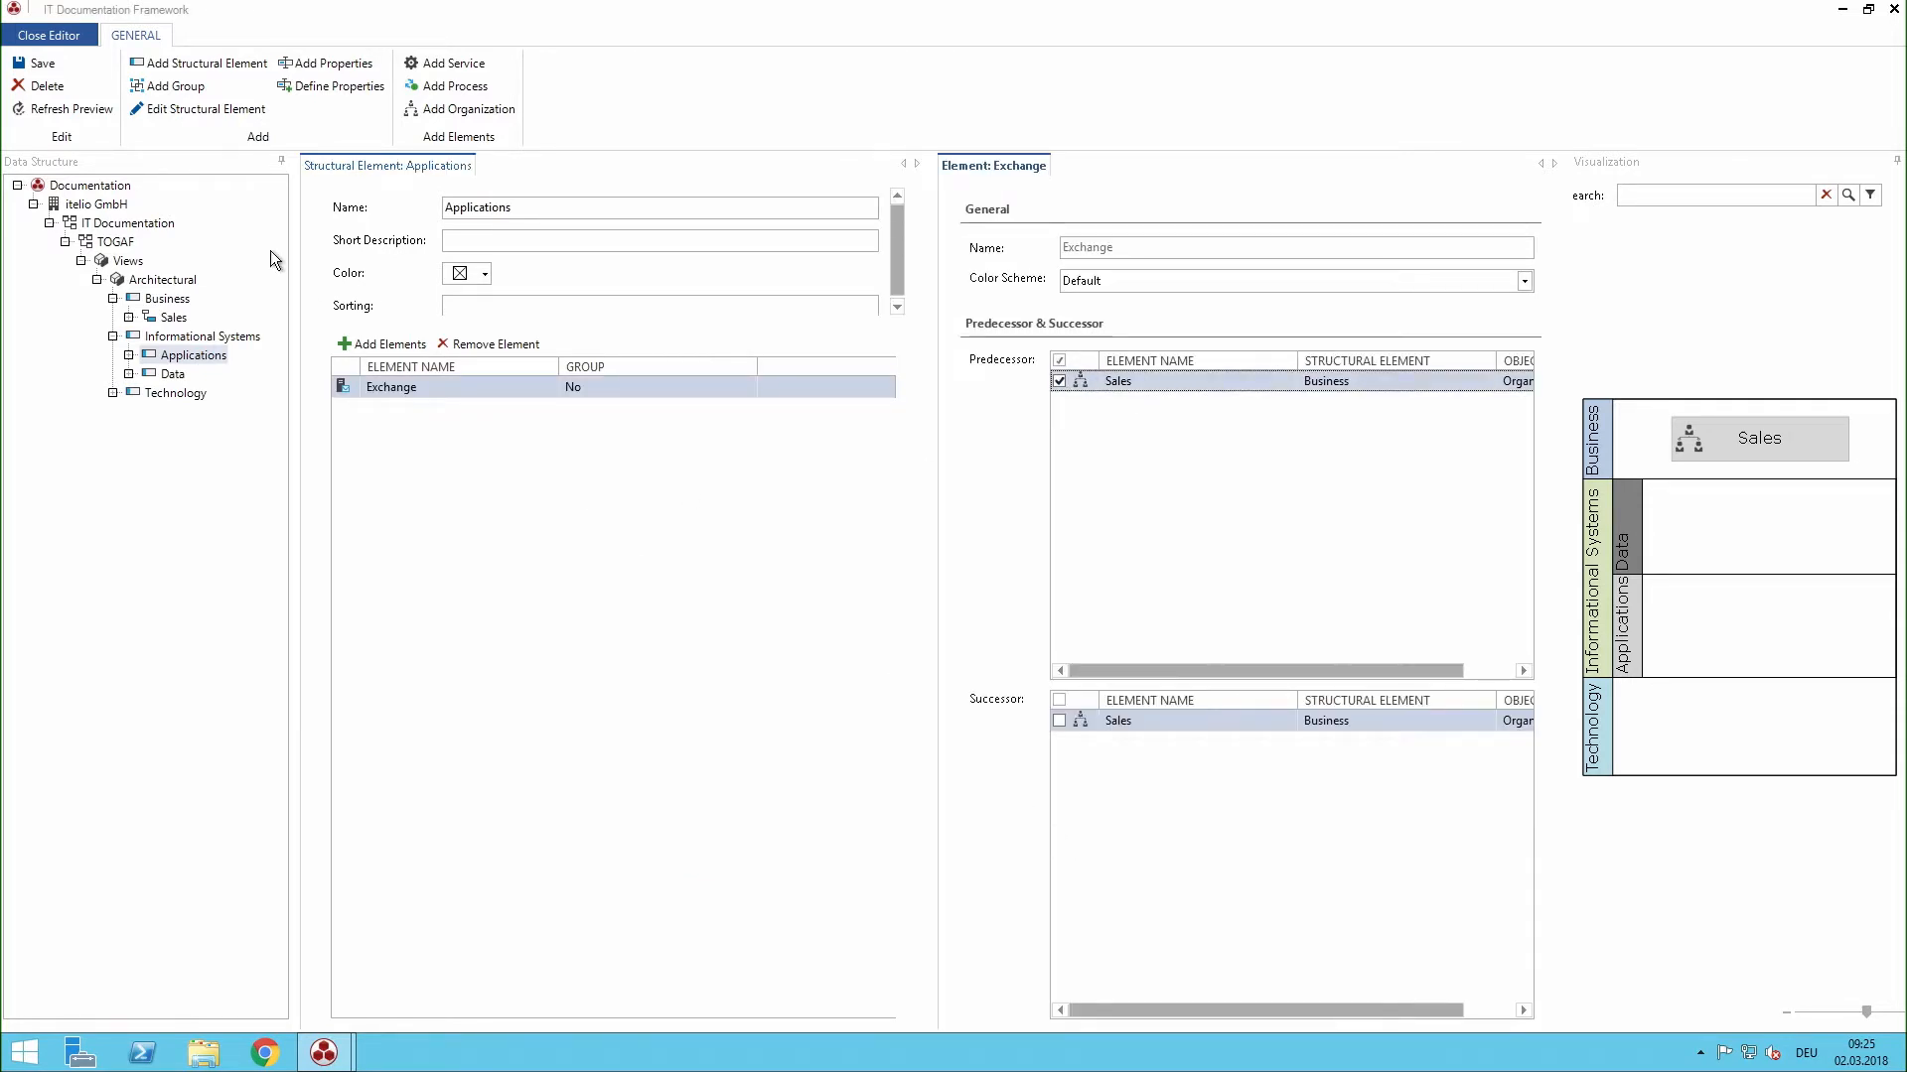
click(44, 63)
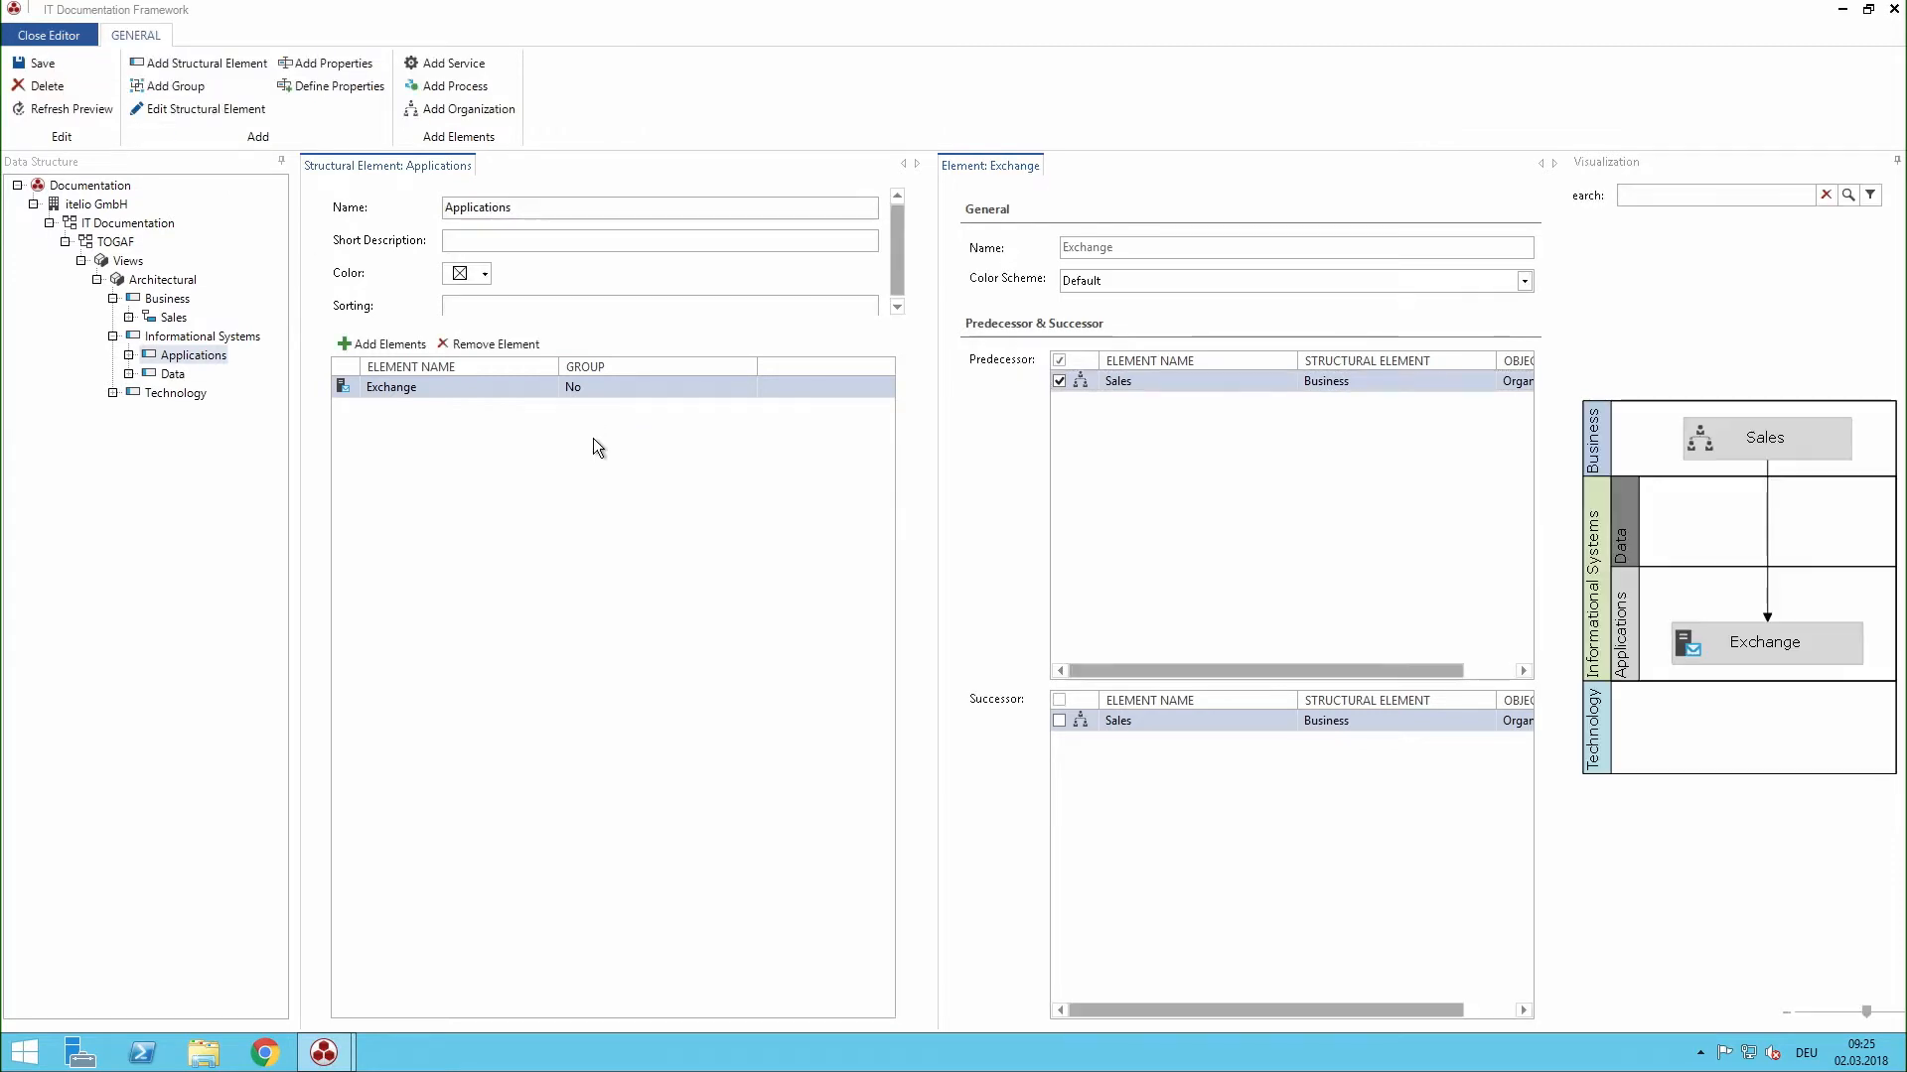
- Add the DSRA element from the Exchange application server to the Data structural element, set Exchange as its successor, and save
click(149, 377)
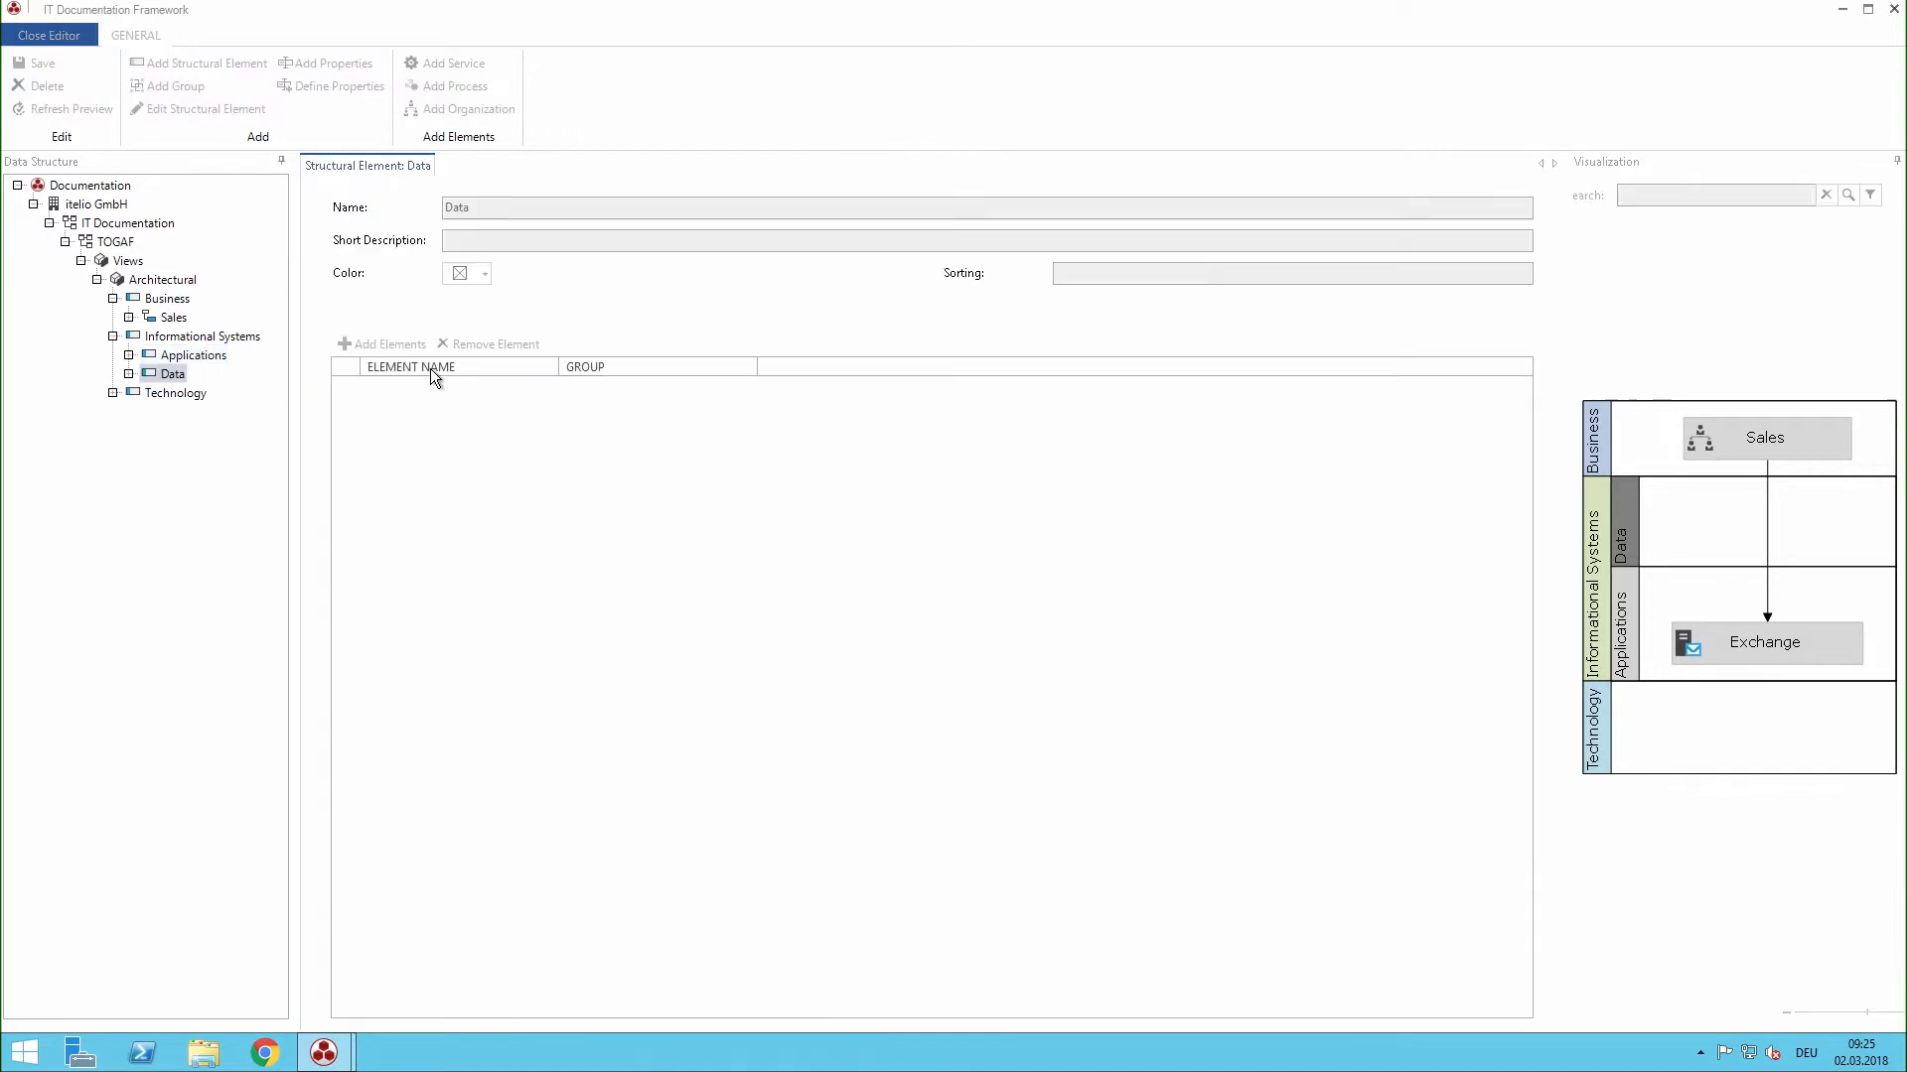
click(398, 345)
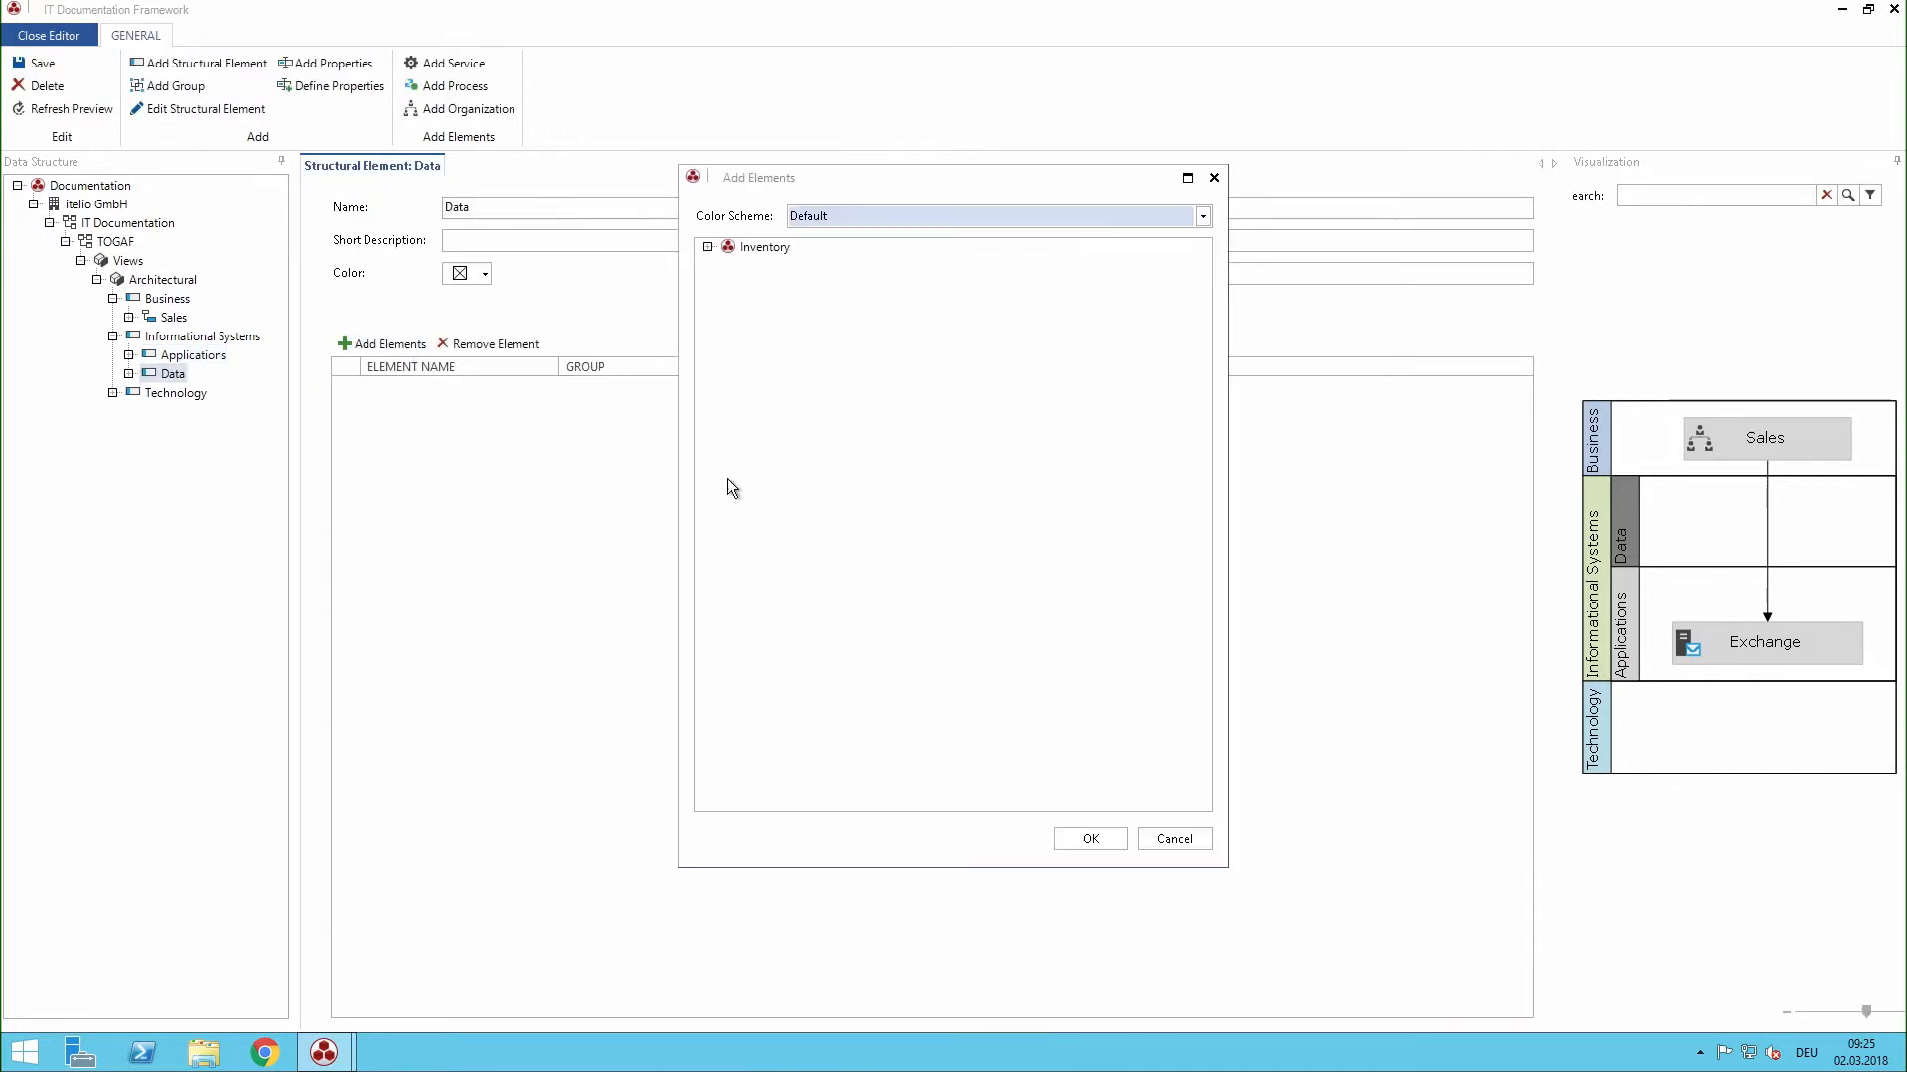
click(707, 247)
click(738, 285)
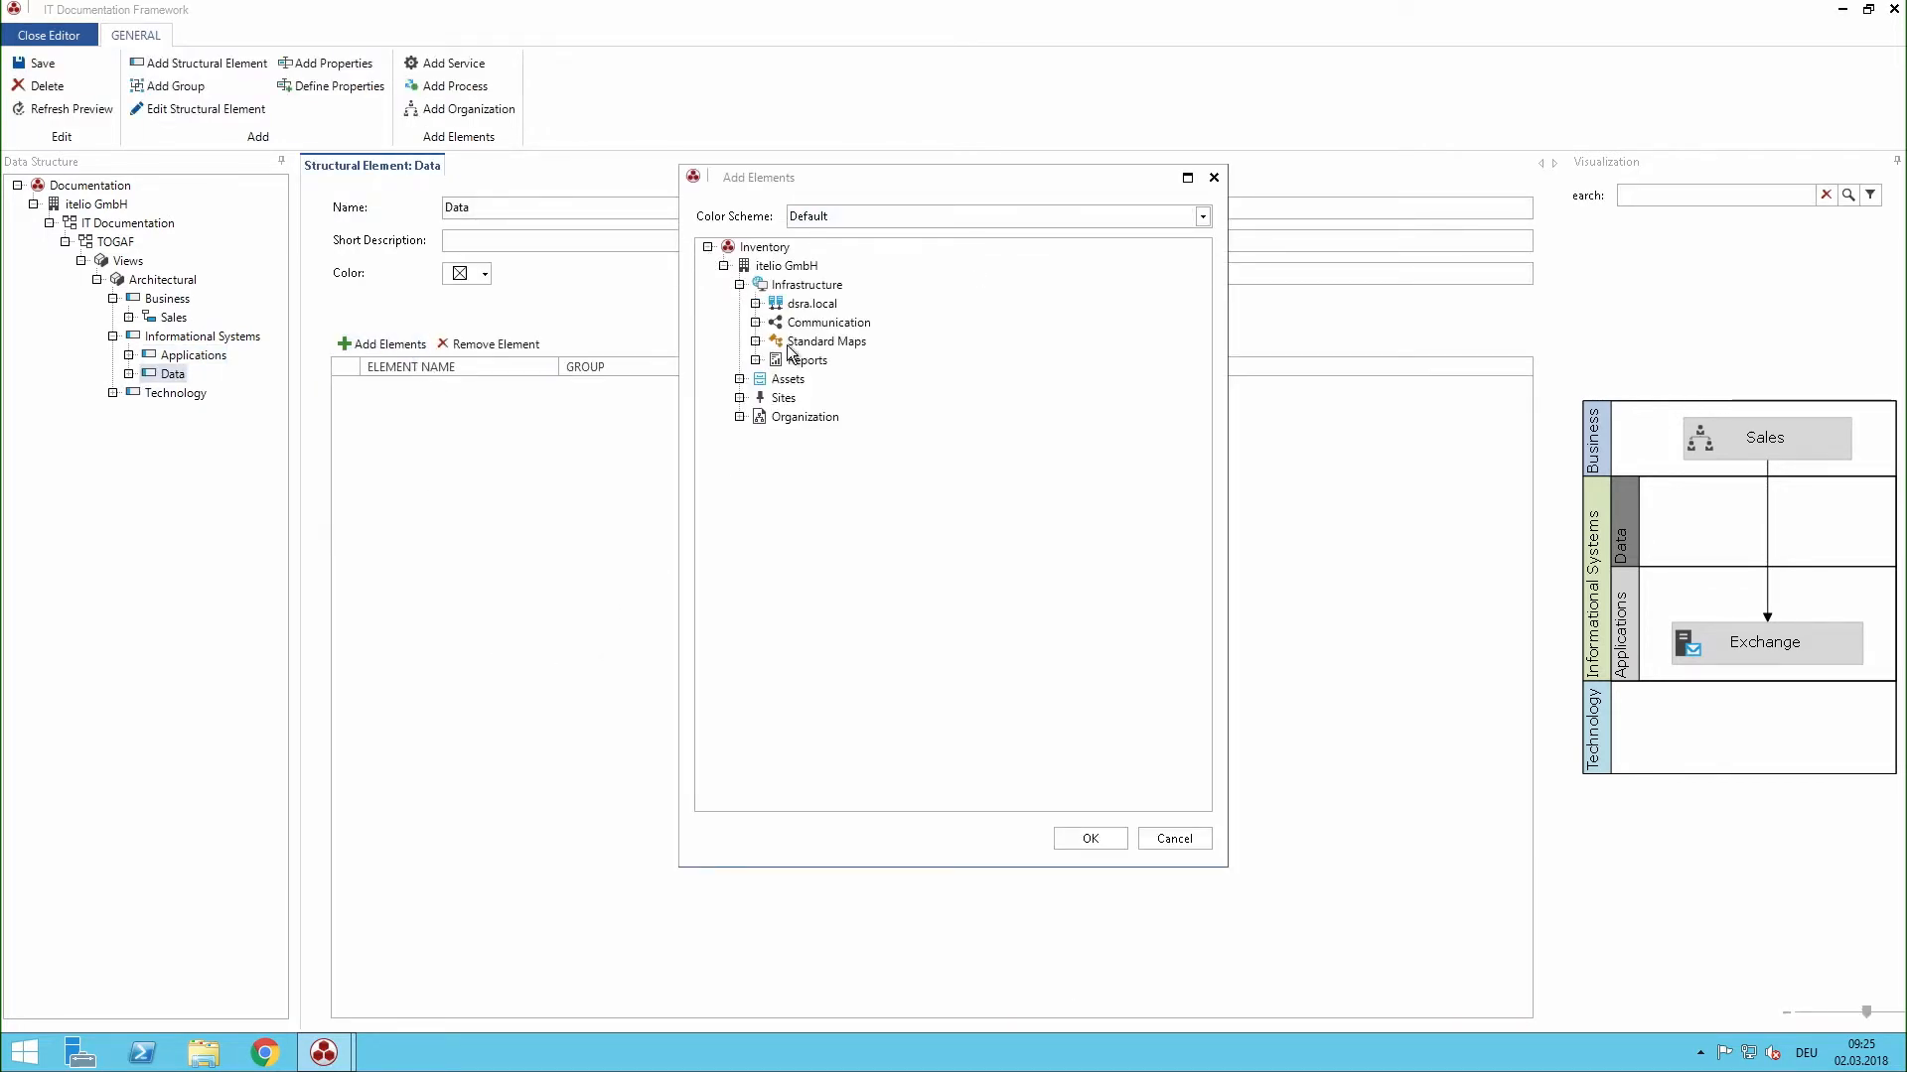
click(755, 302)
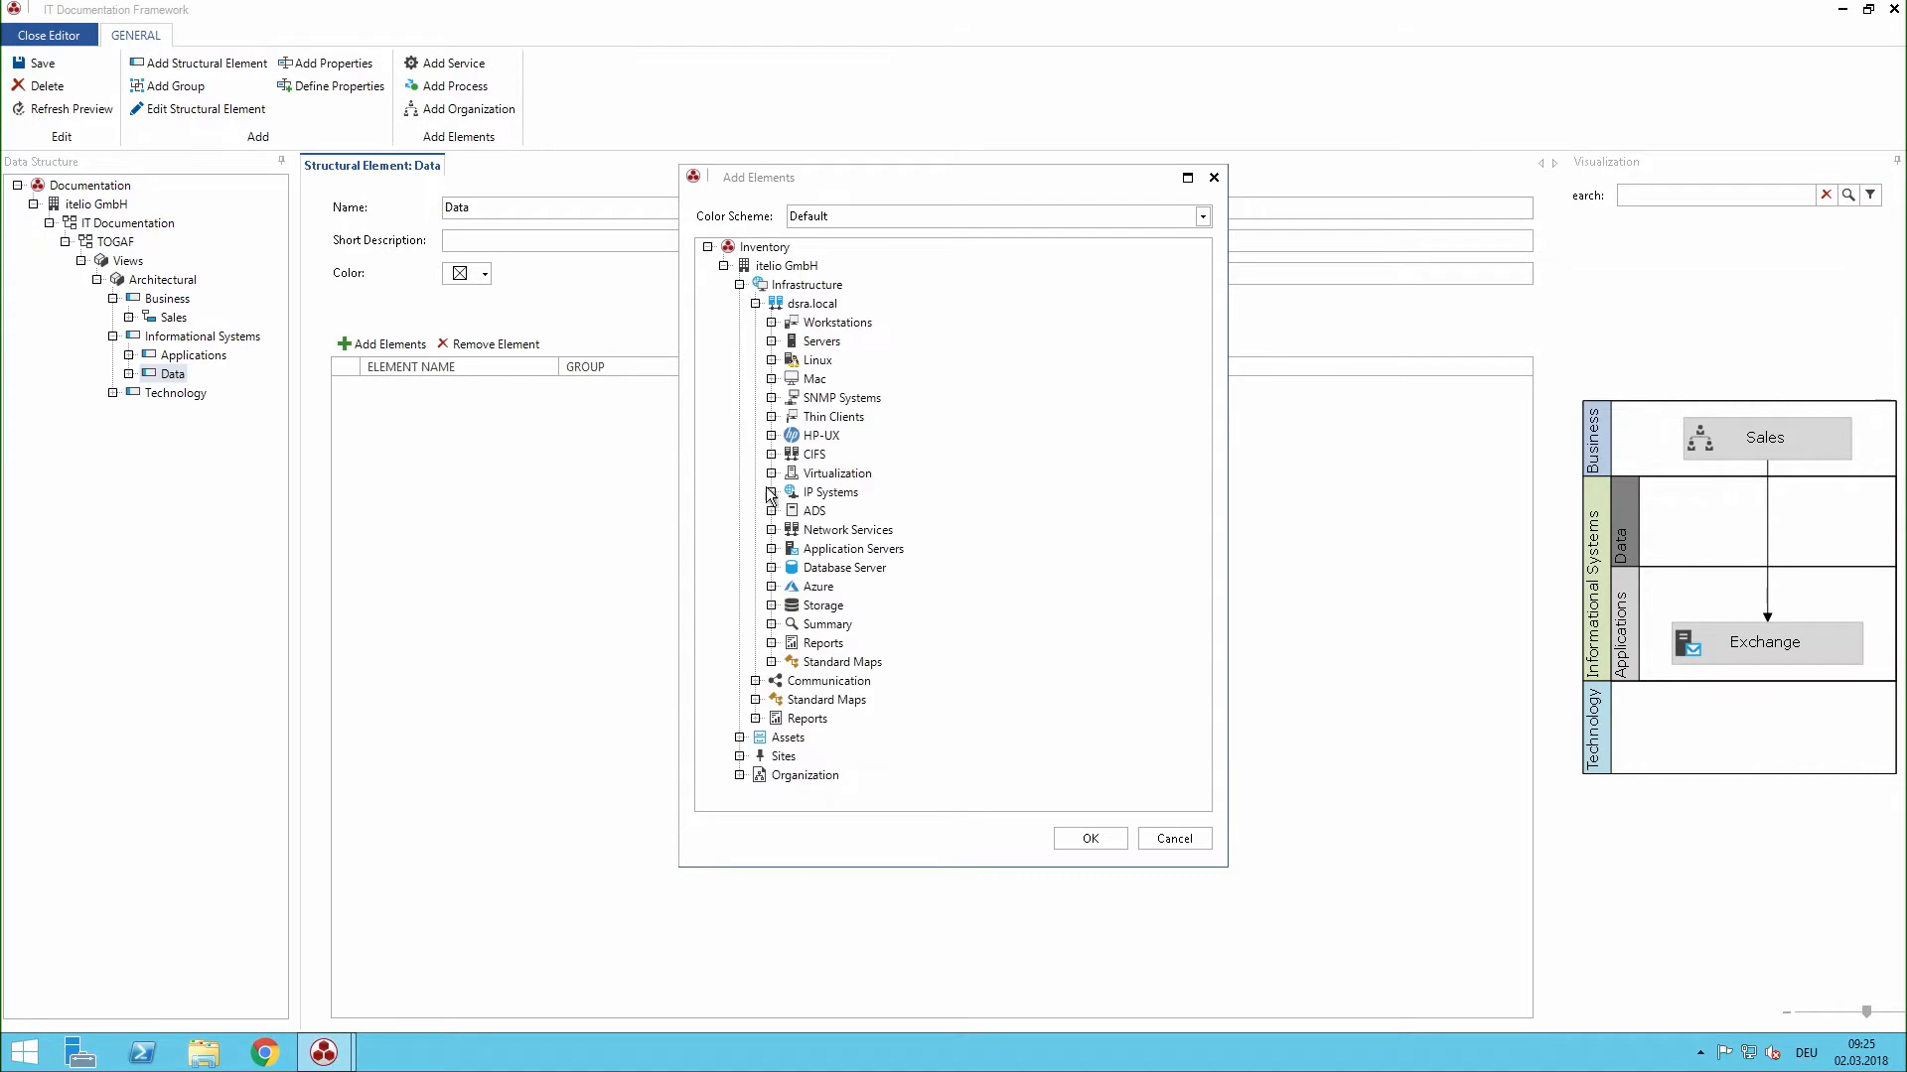
click(773, 549)
click(824, 588)
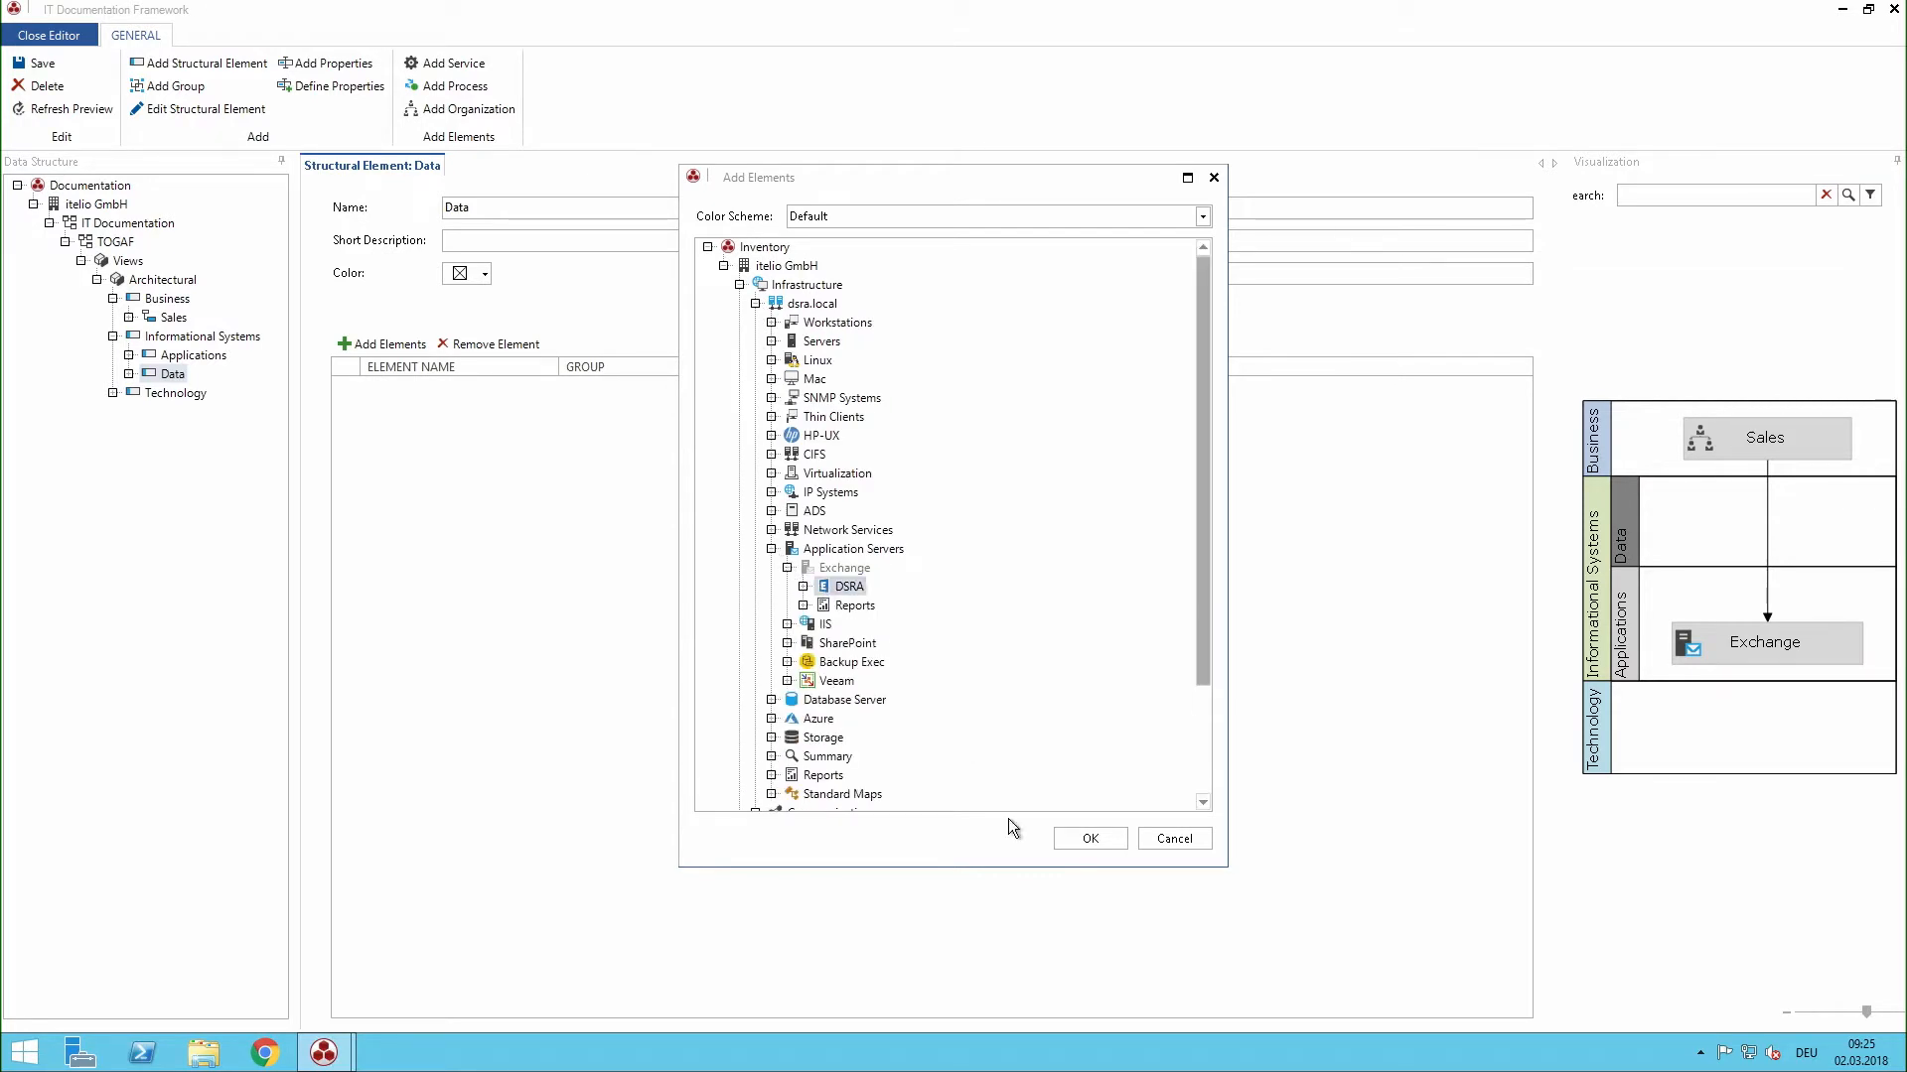
click(1090, 839)
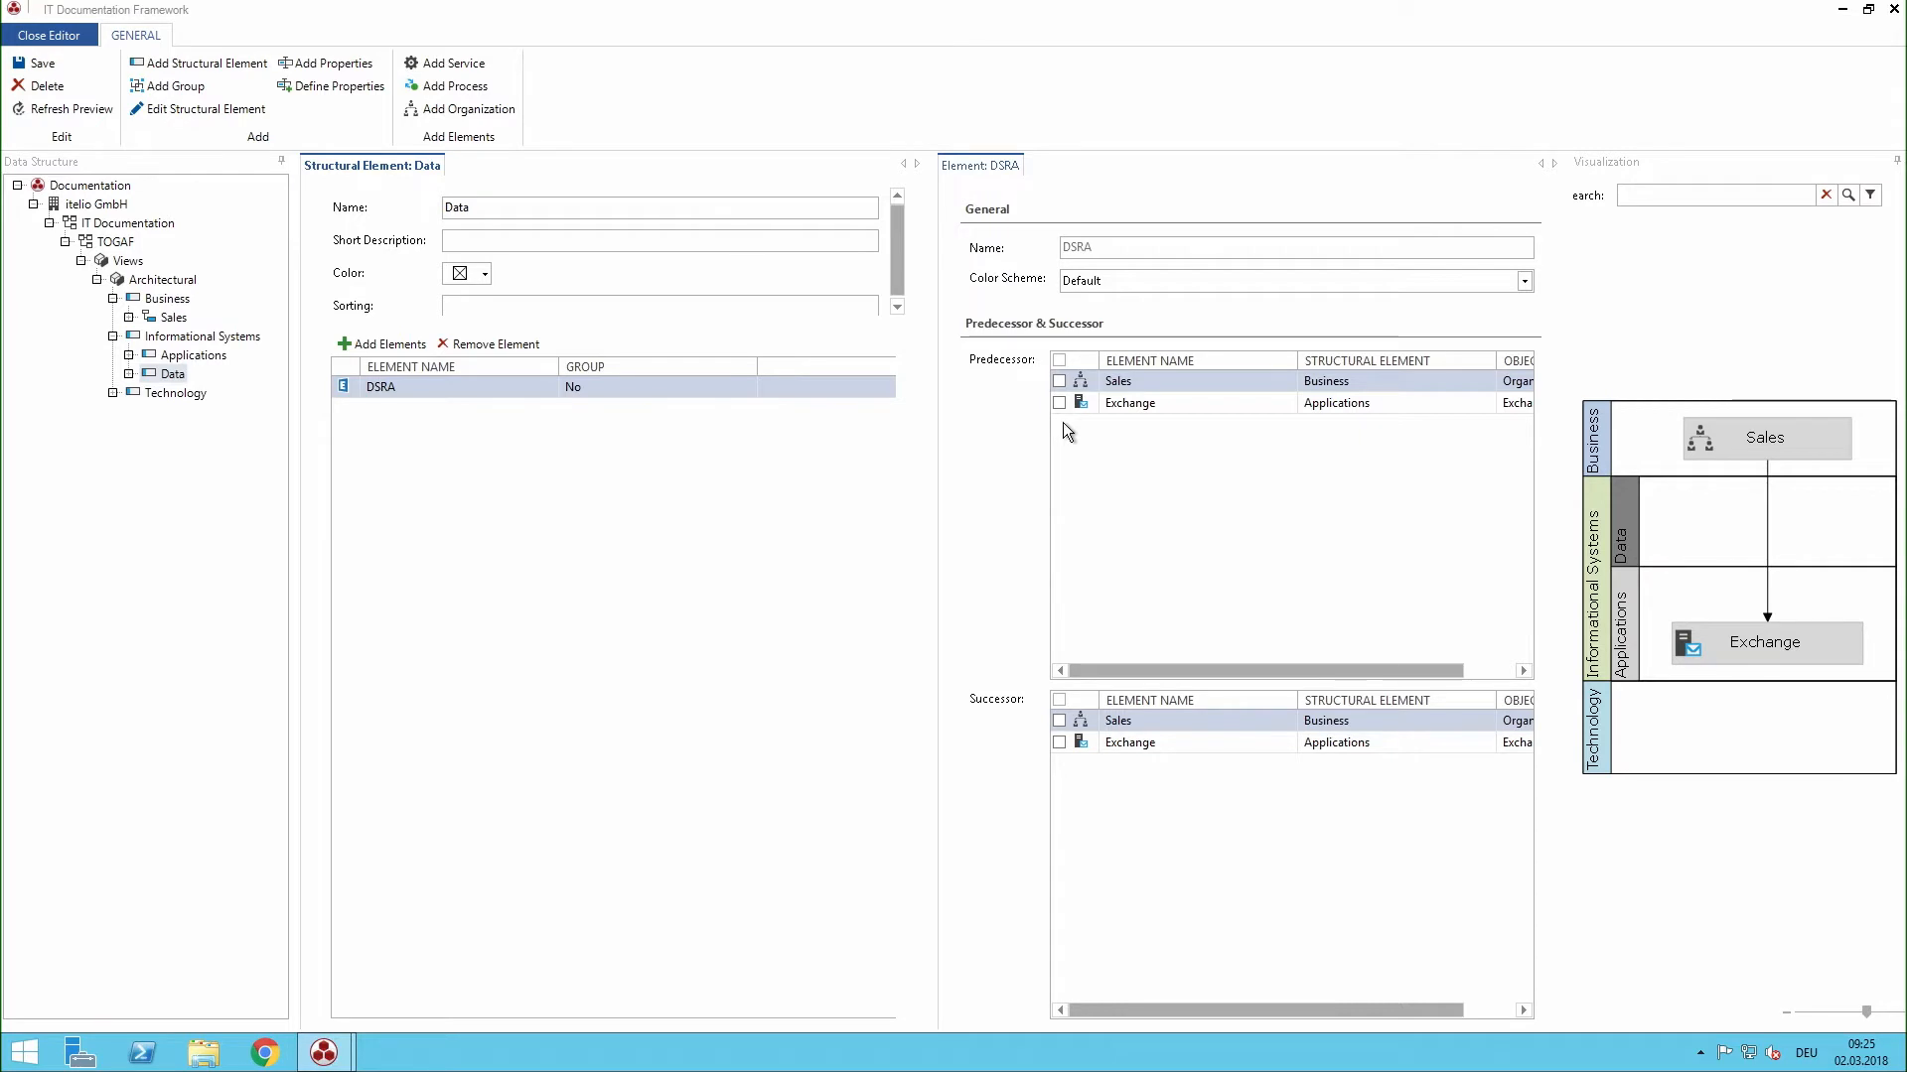
click(1060, 745)
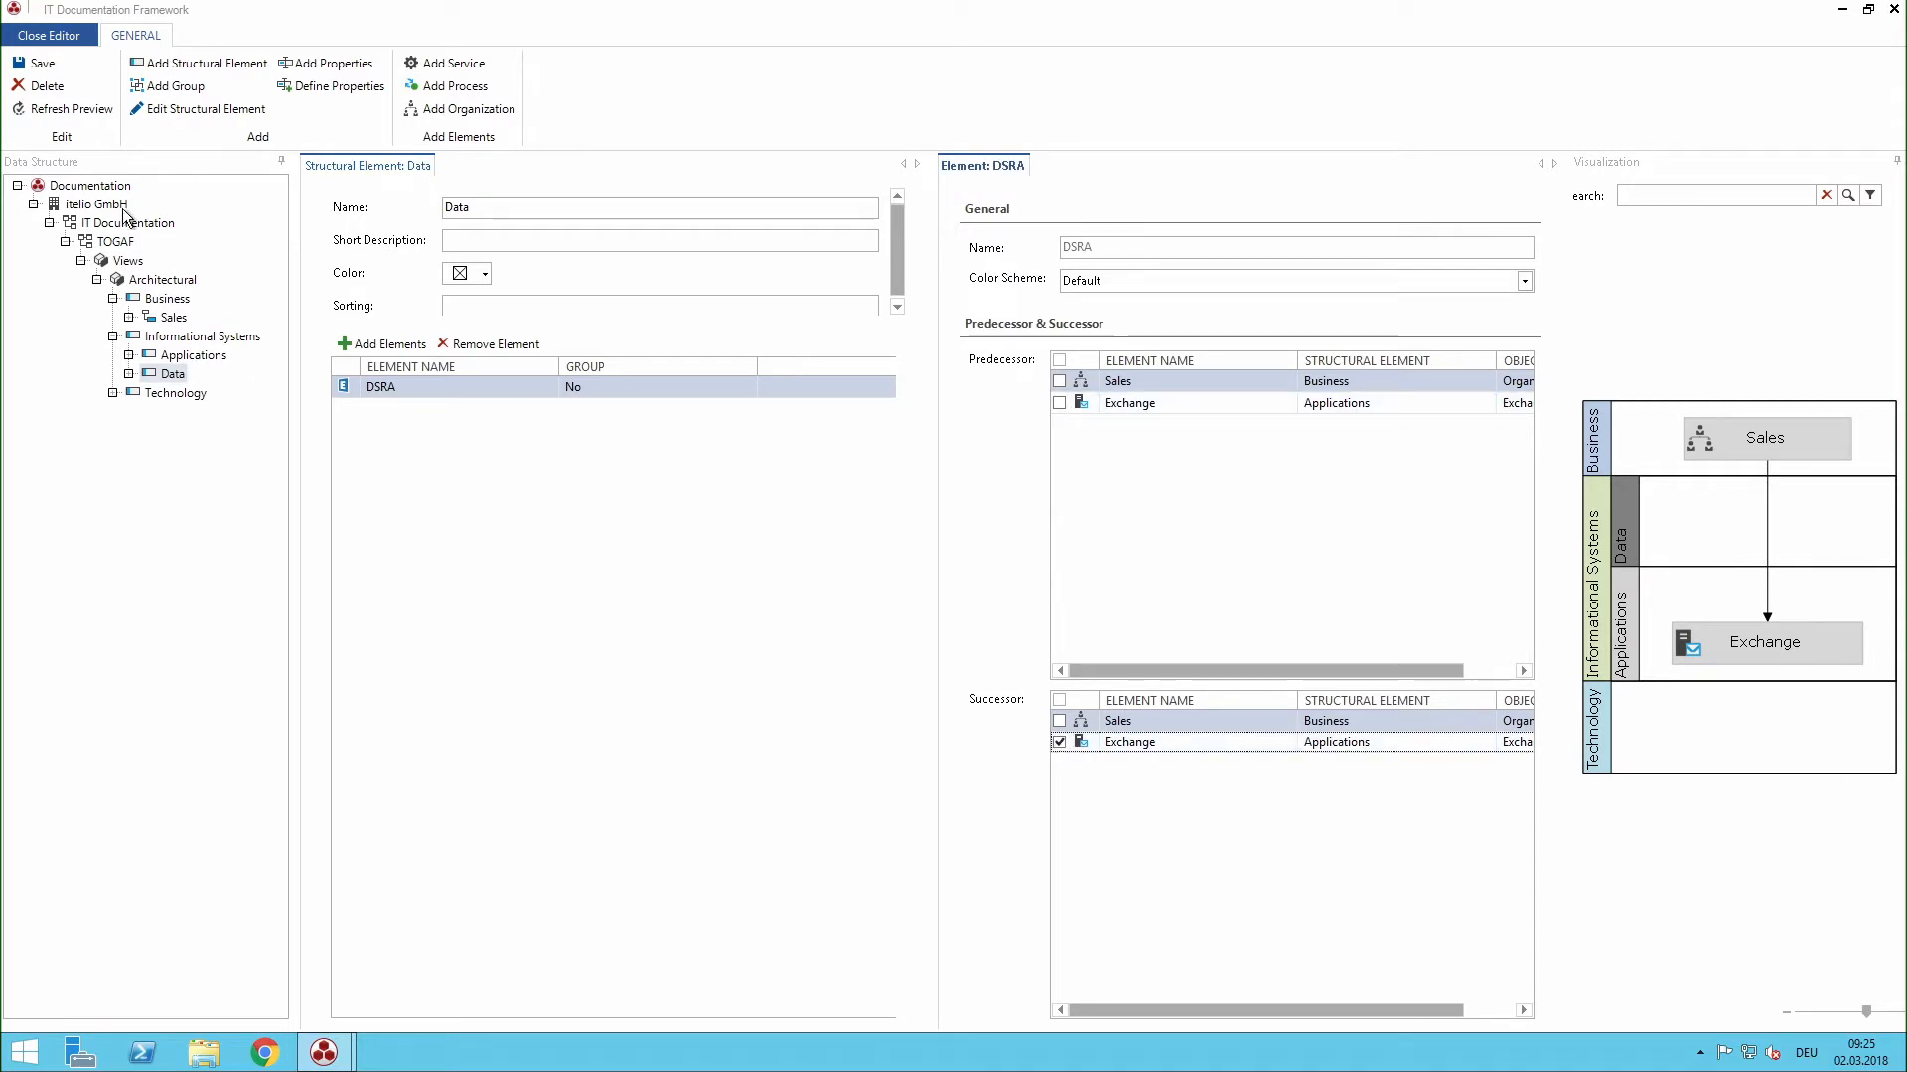
click(42, 62)
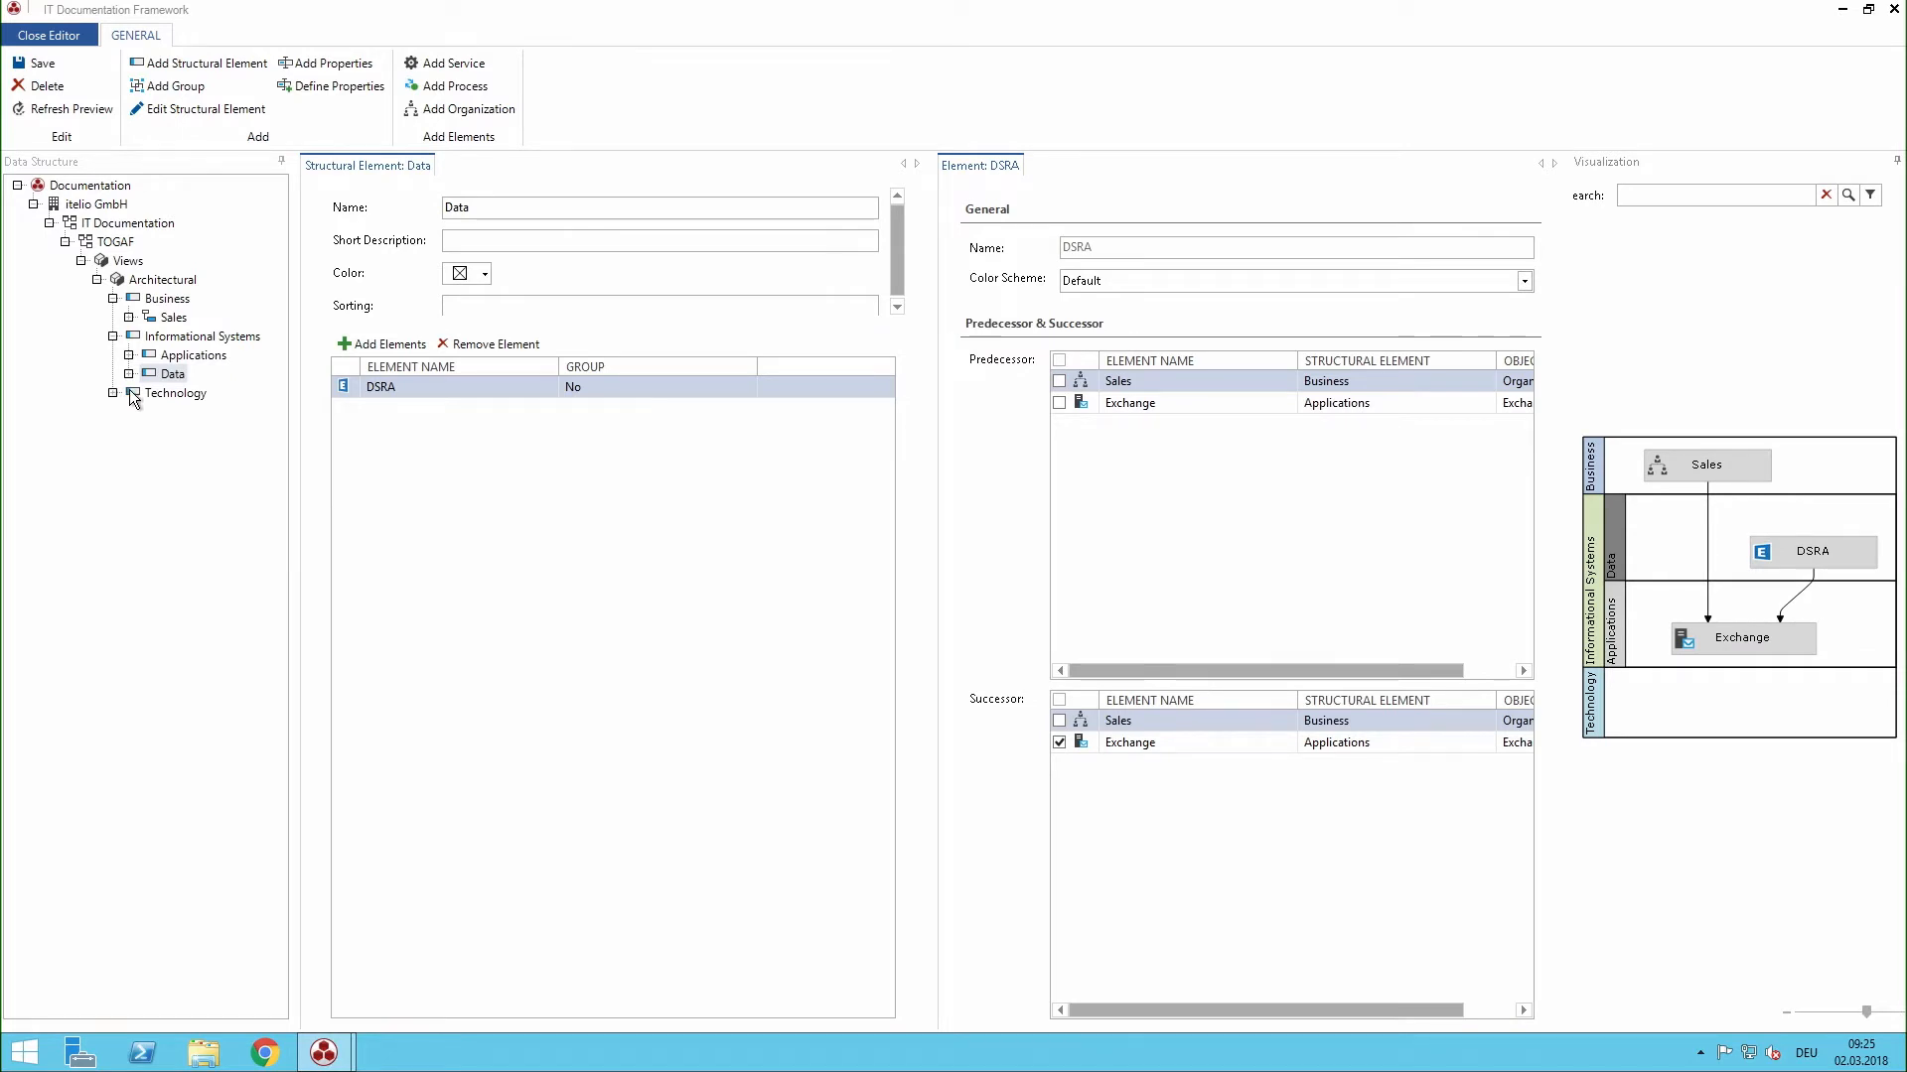
- Add the server DSEX01 from dsra.local to the Technology level, set Exchange as its predecessor, and save
click(137, 393)
click(359, 344)
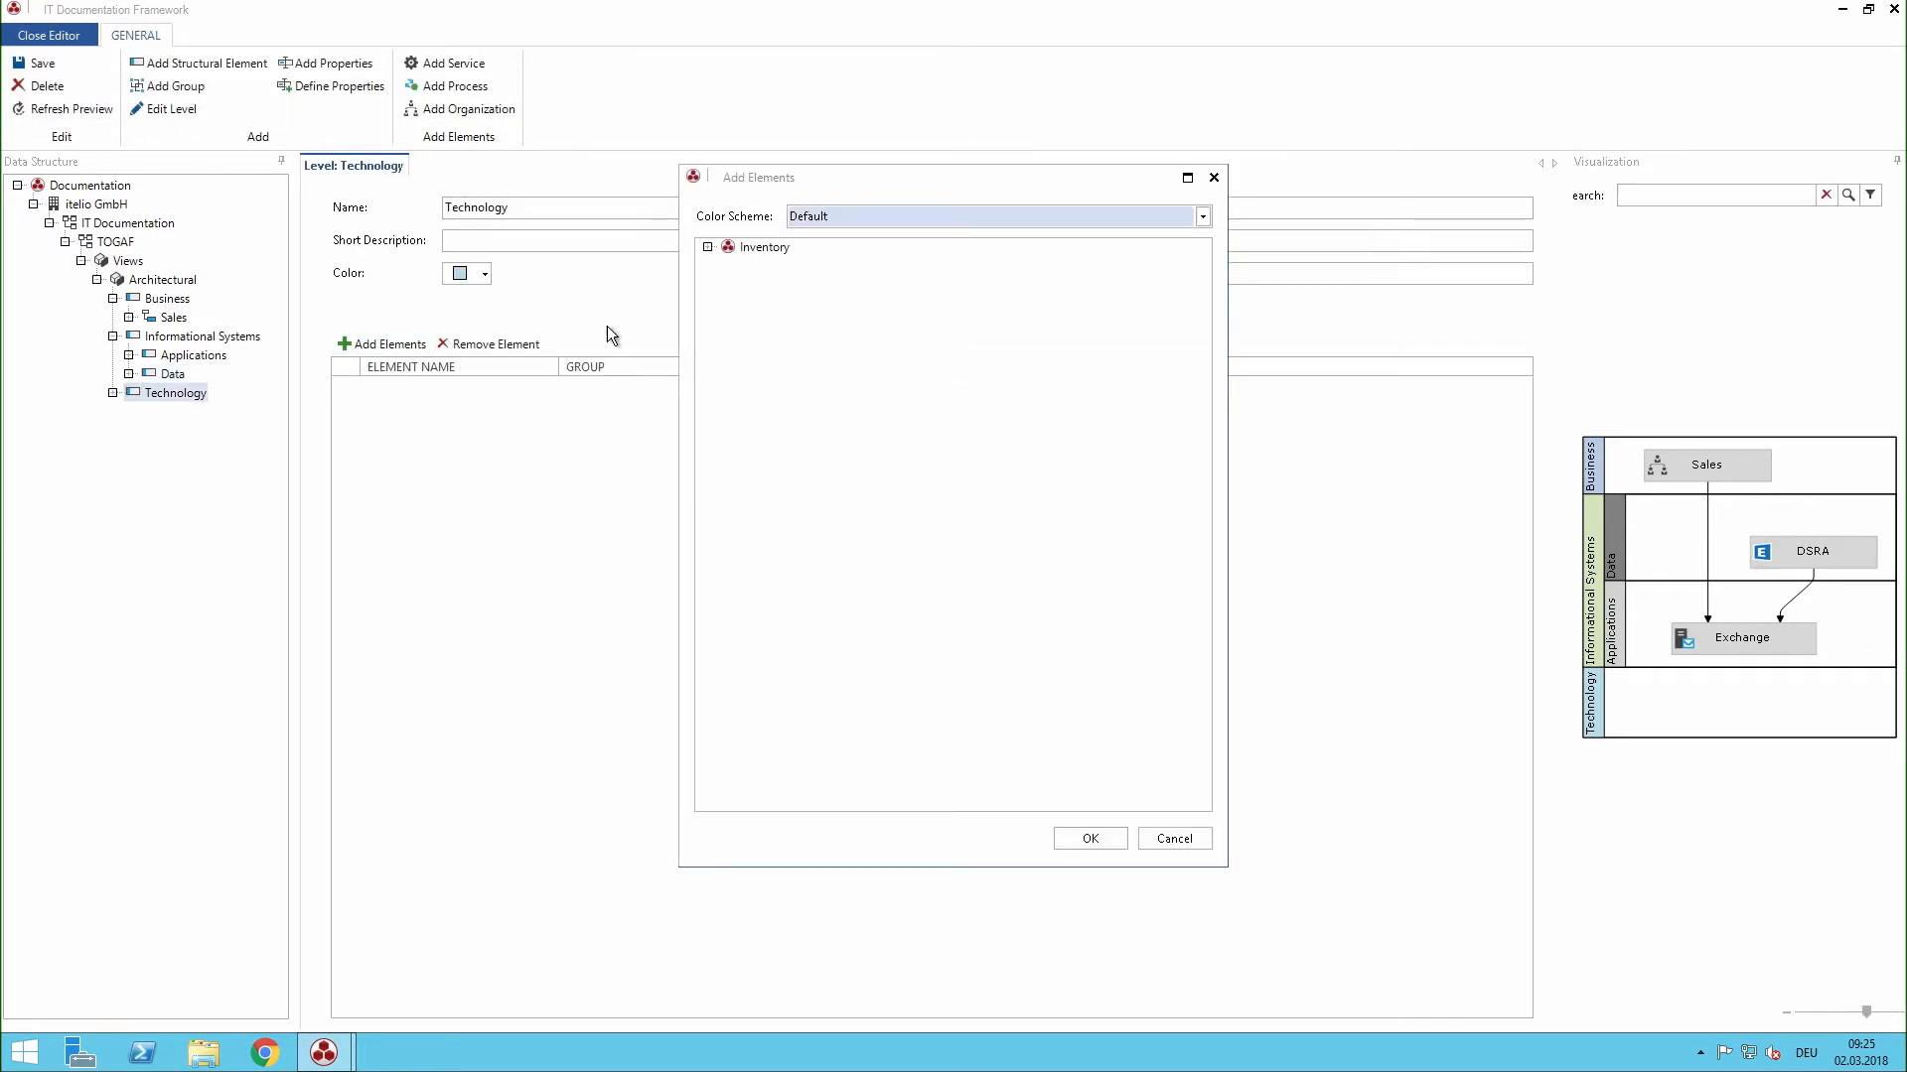
click(707, 247)
click(723, 266)
click(739, 285)
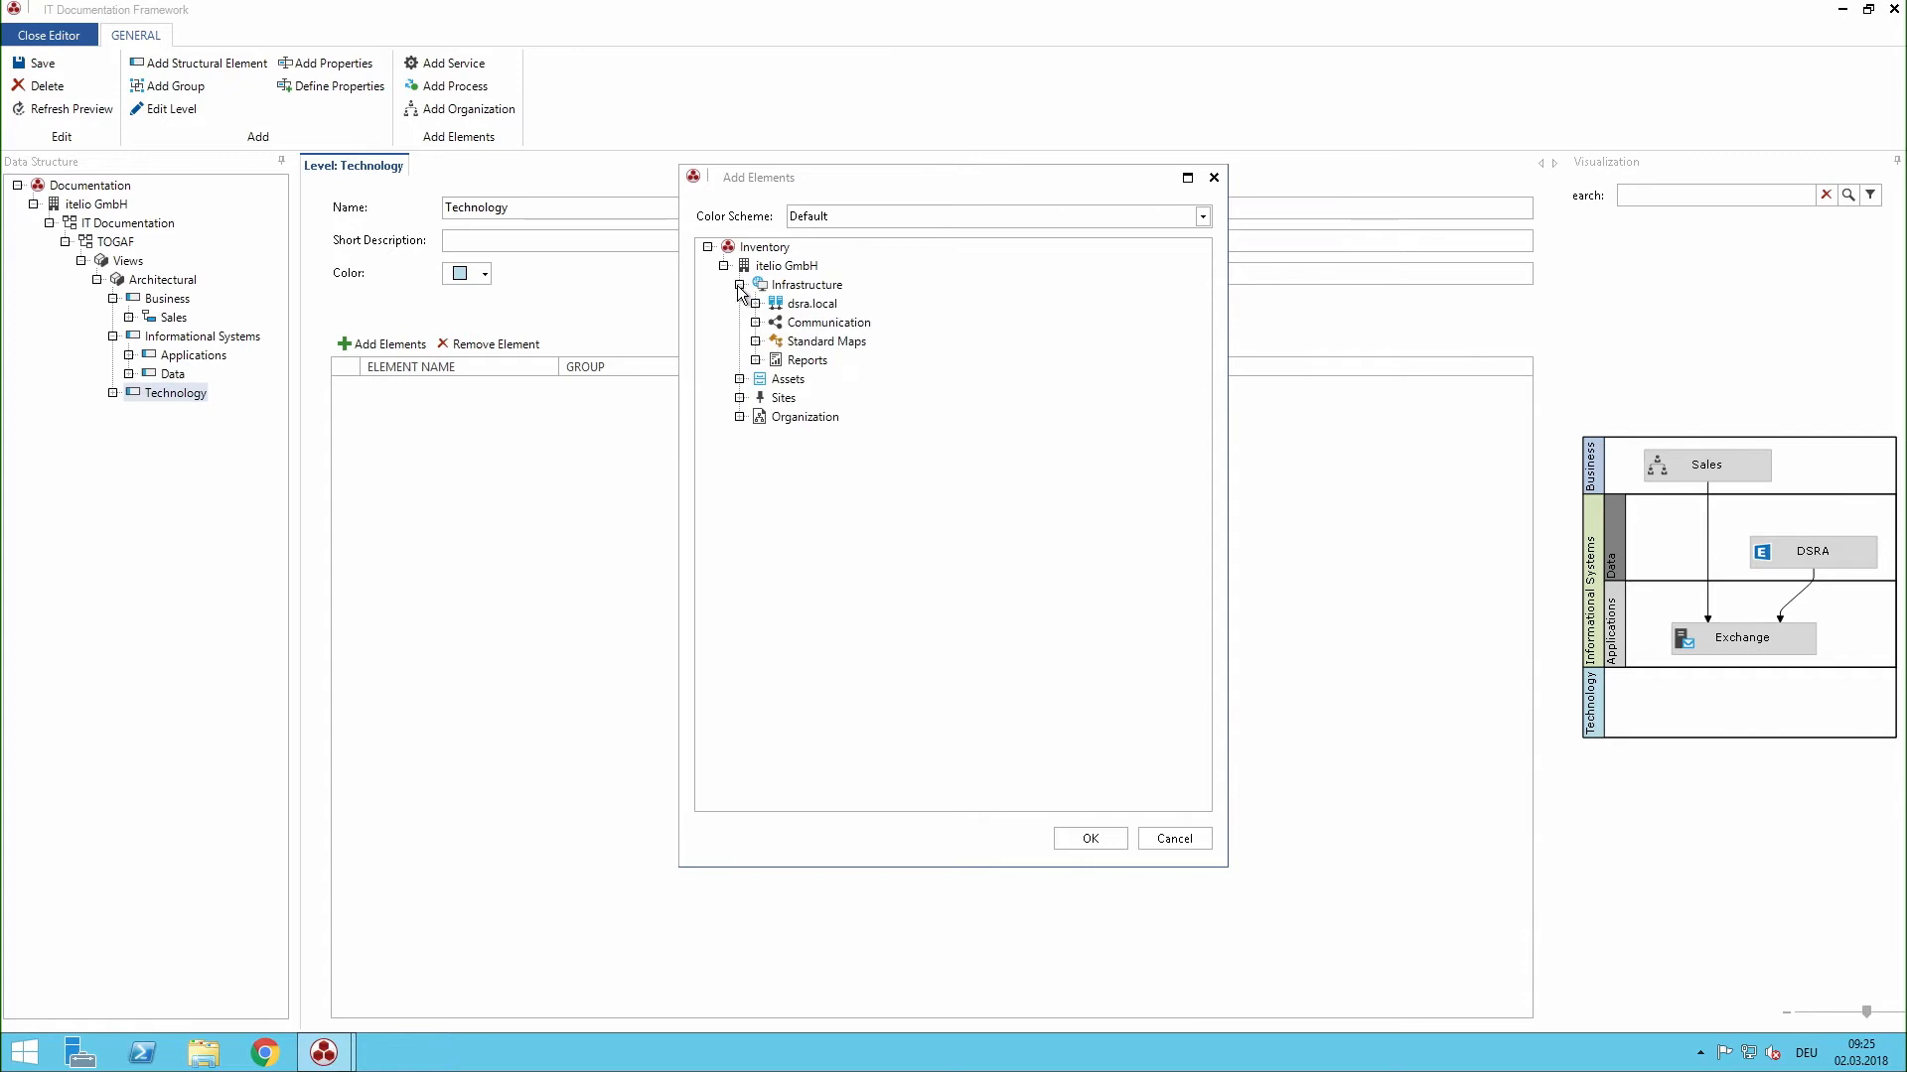
click(755, 303)
click(772, 342)
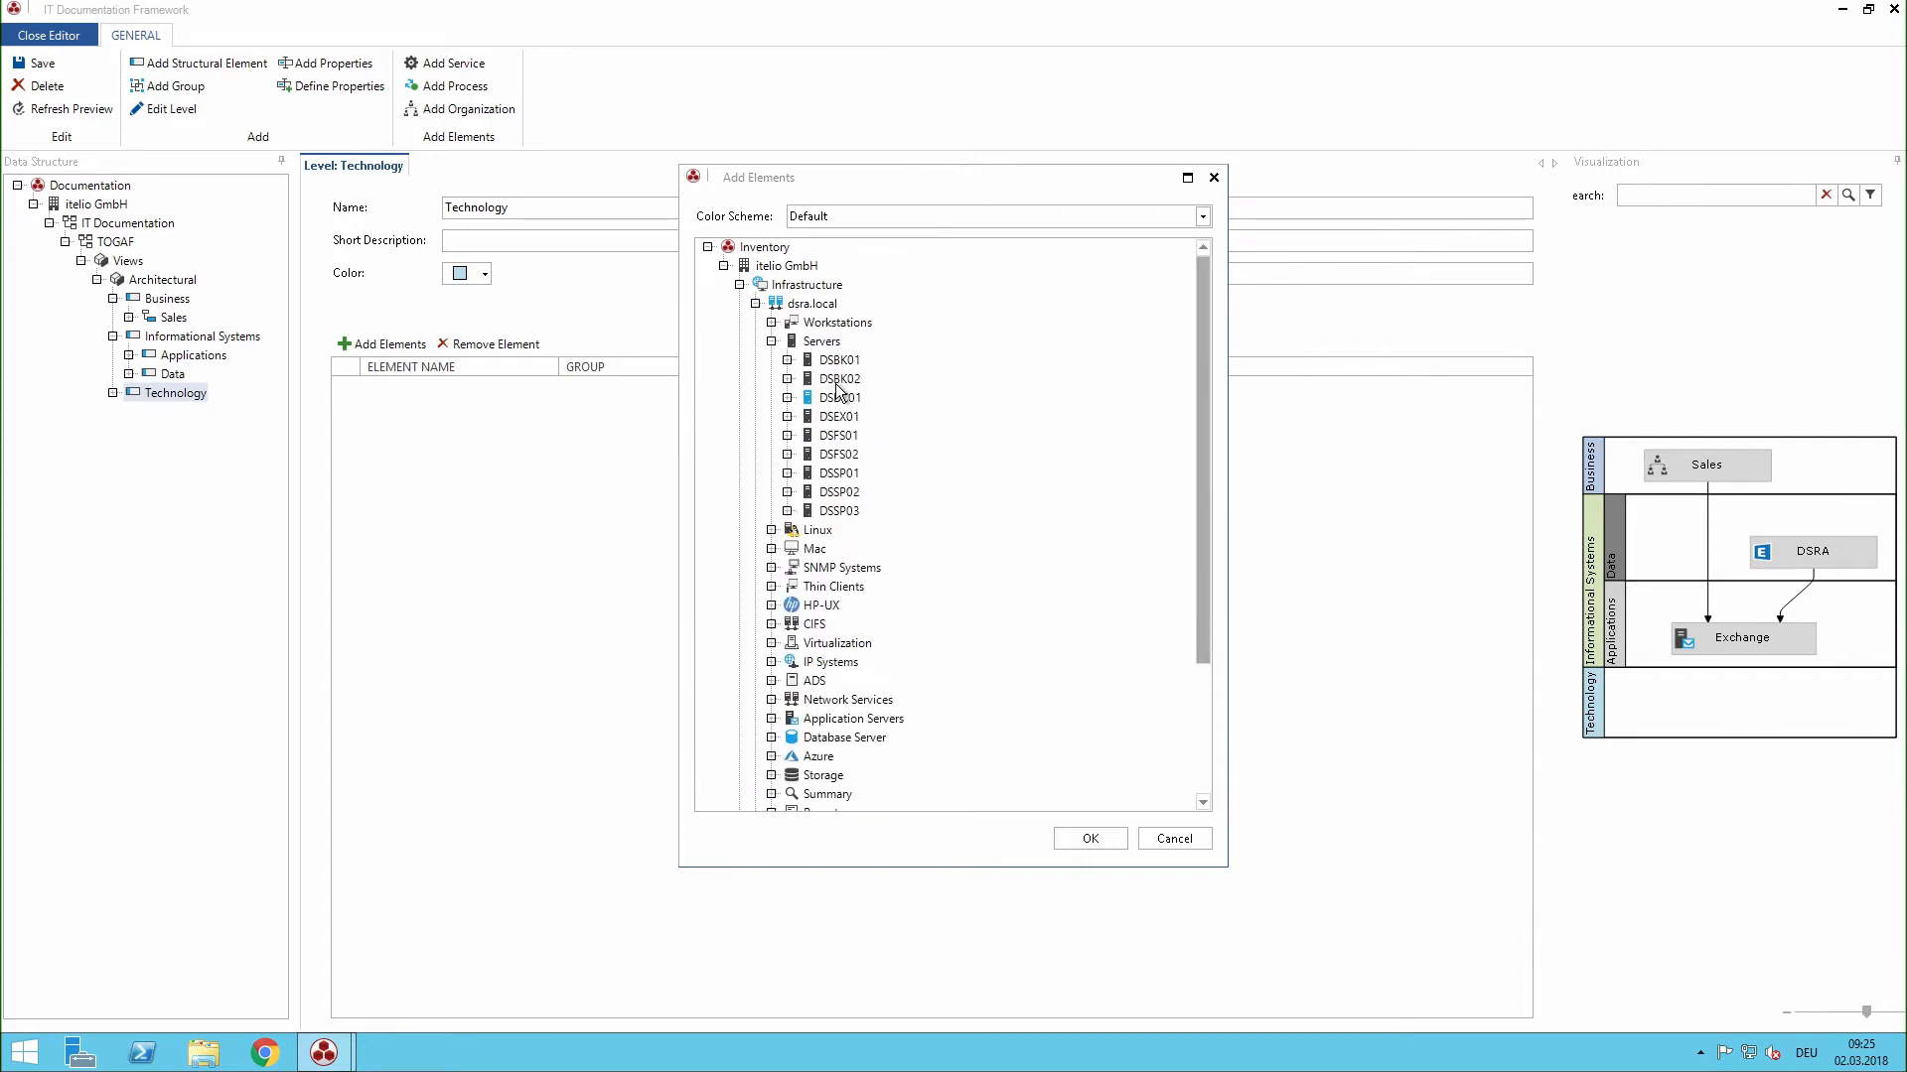
click(839, 417)
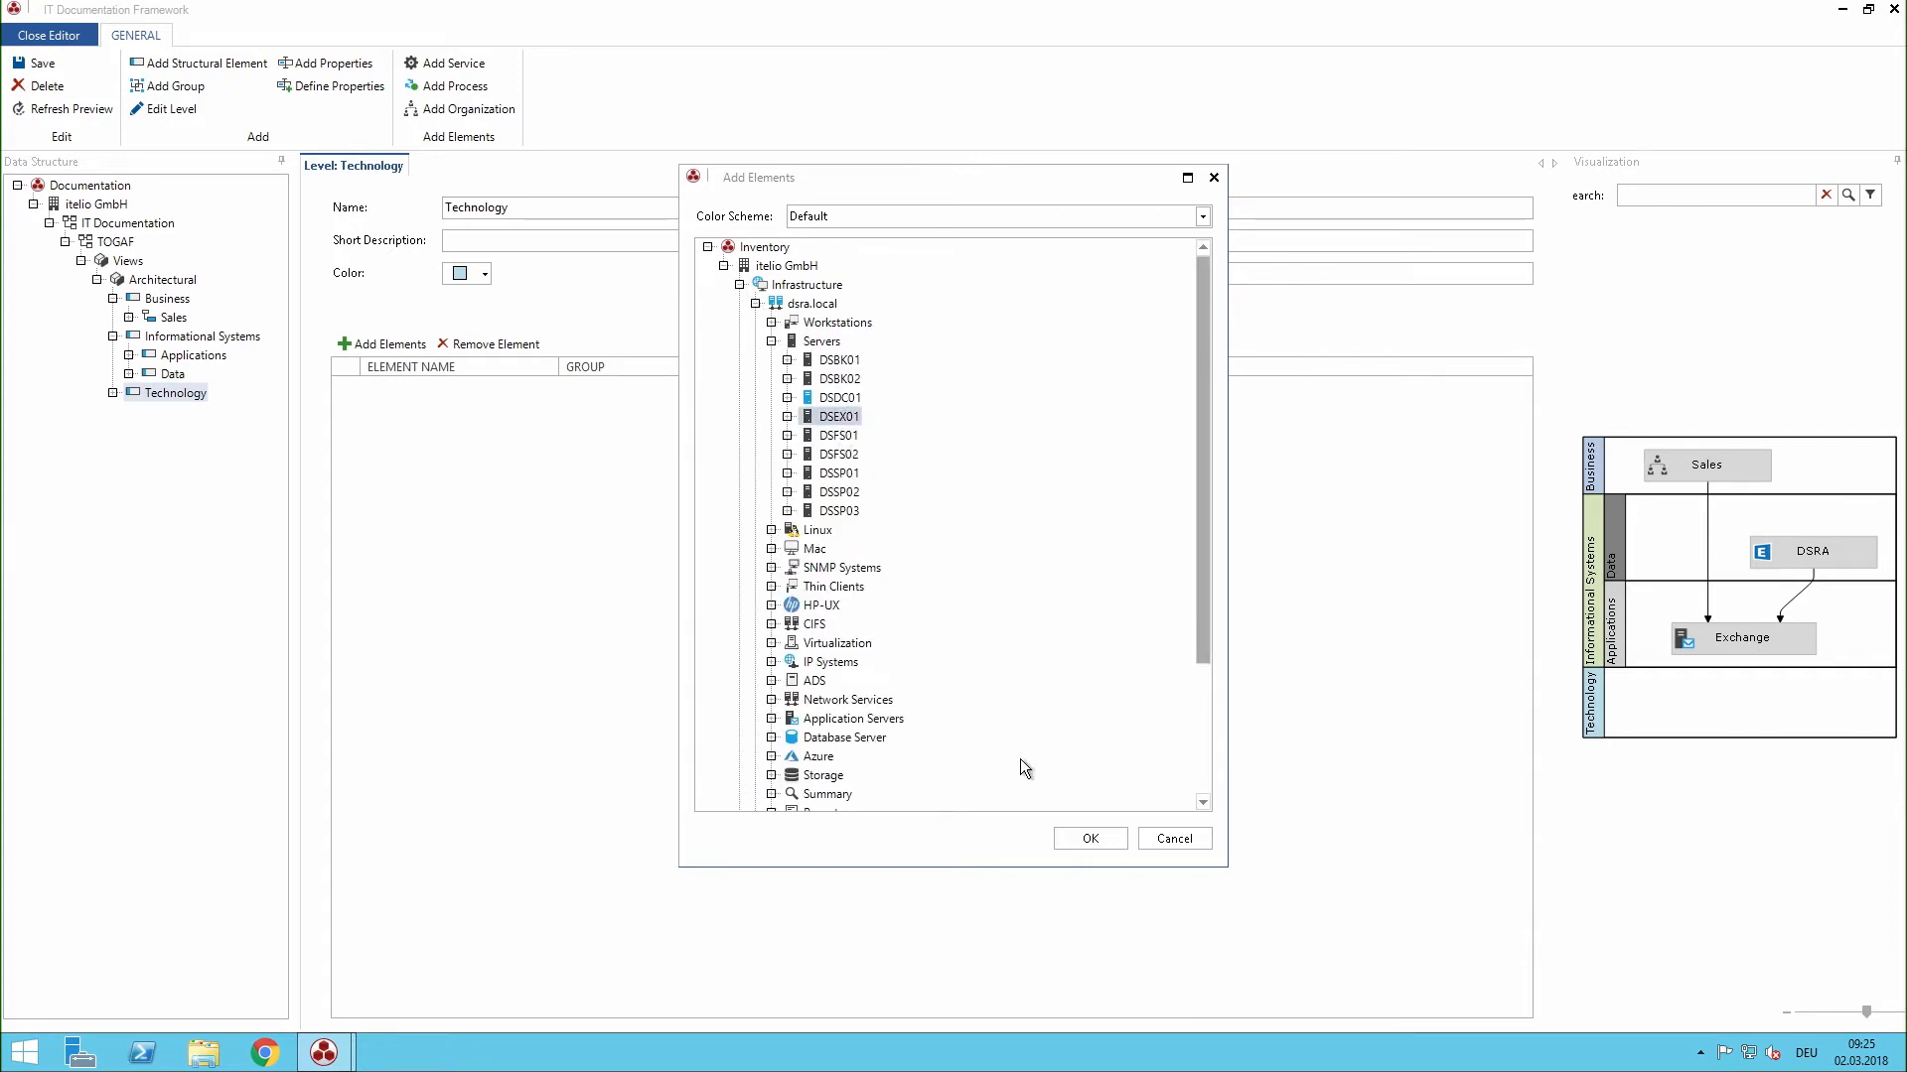
click(1095, 844)
click(1058, 425)
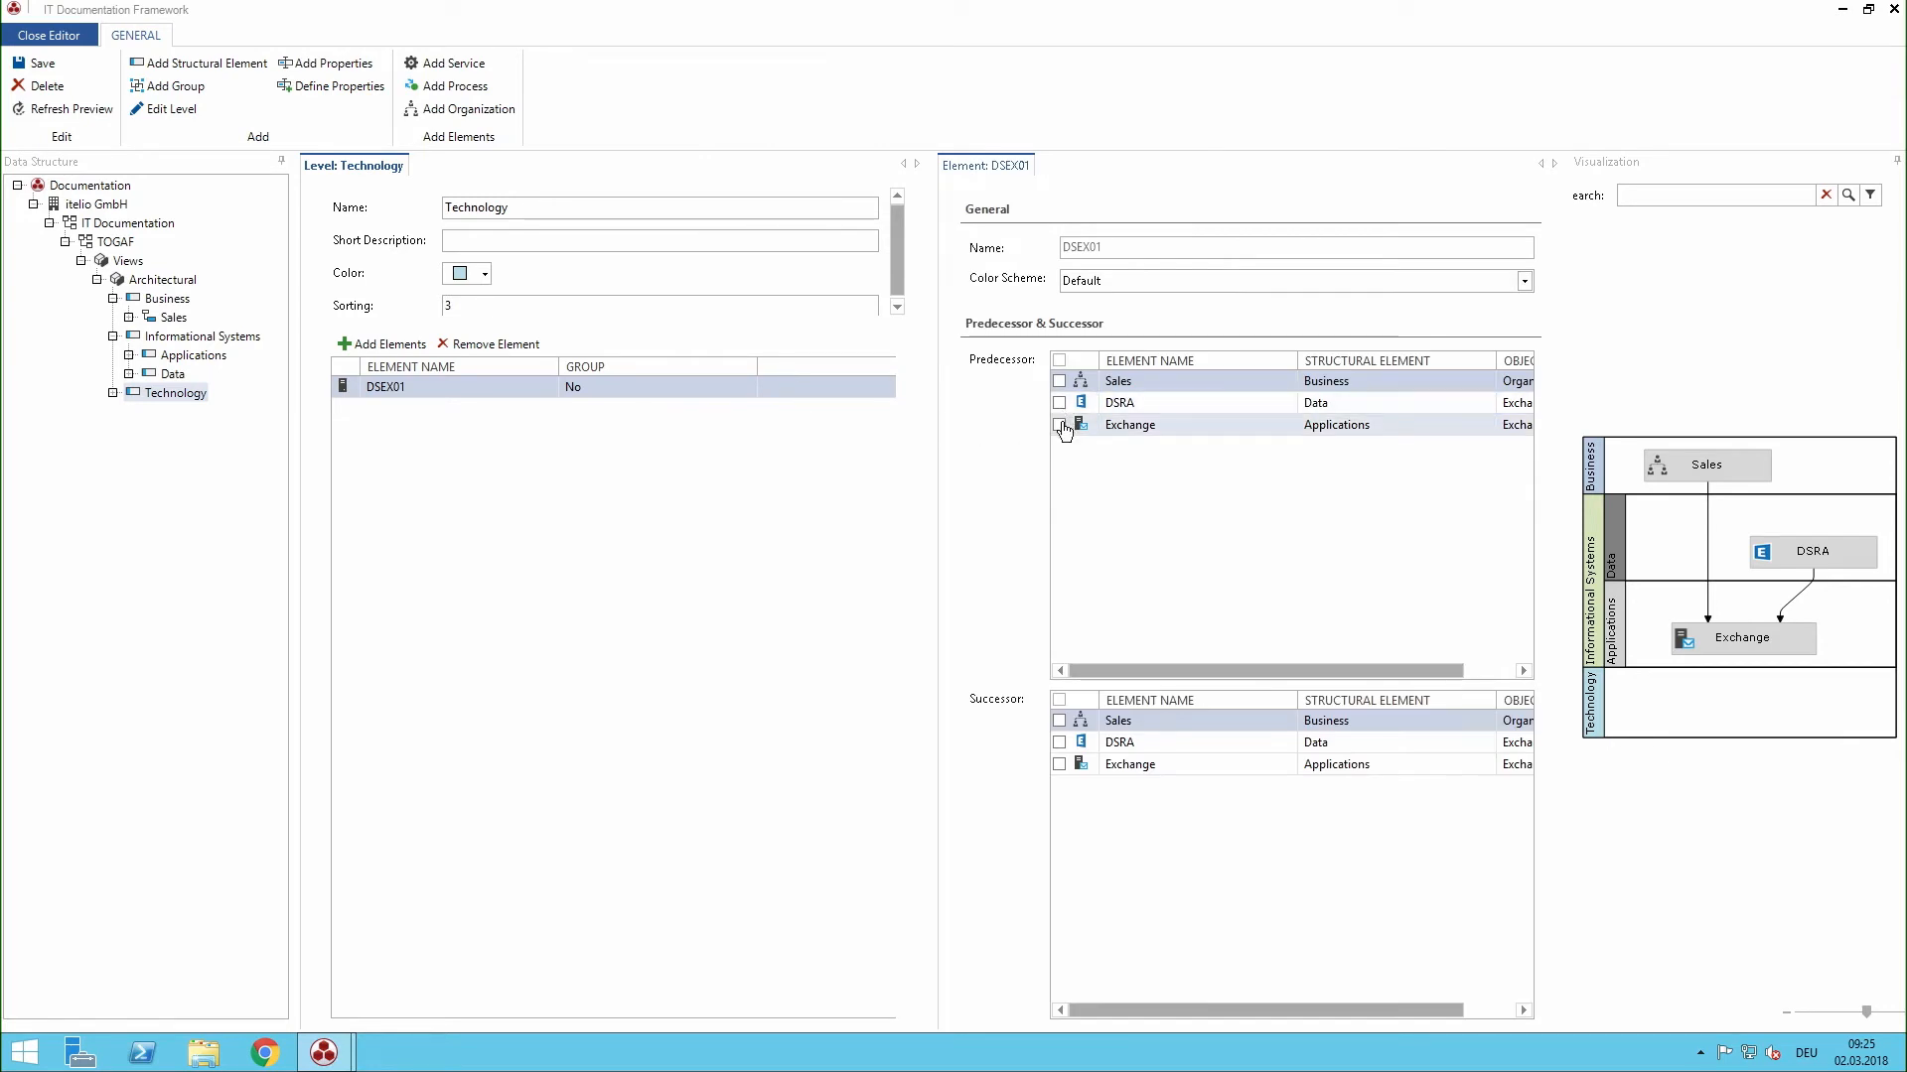
click(38, 63)
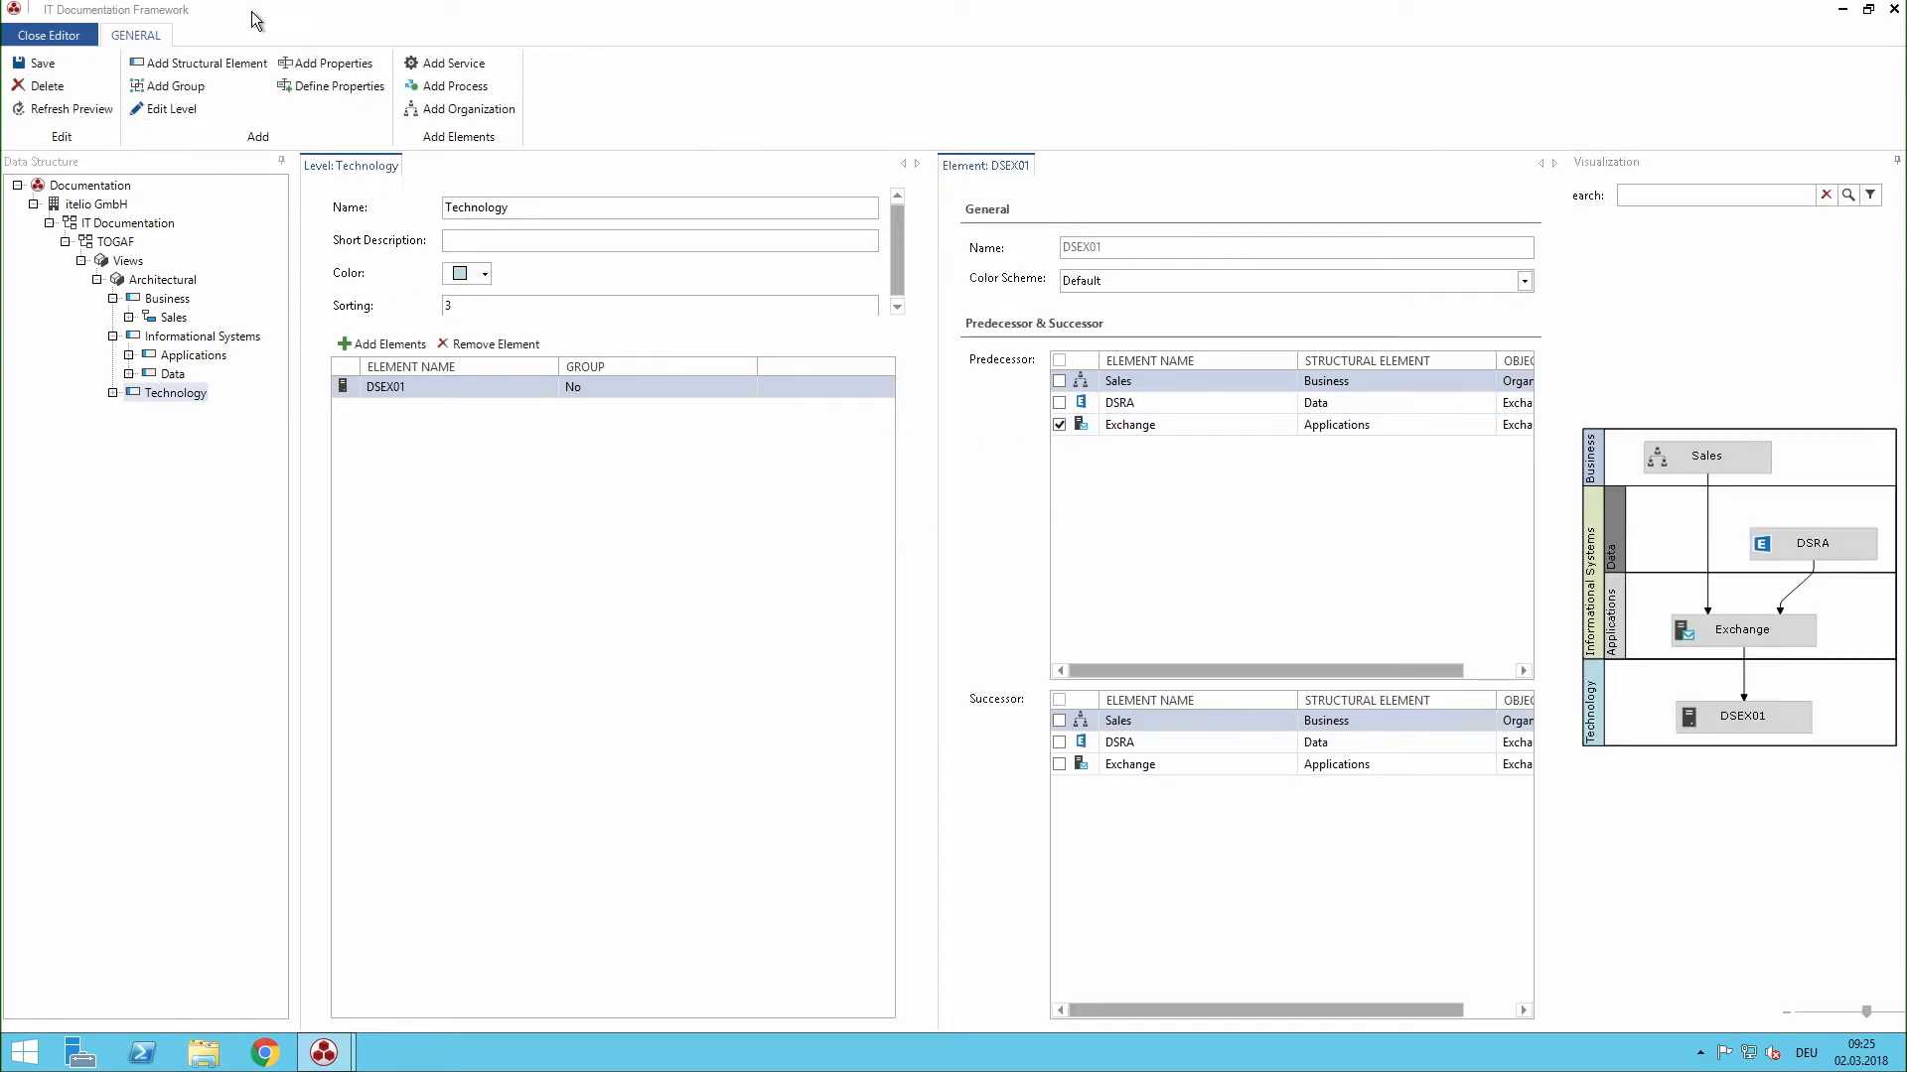
click(43, 63)
- Close the framework editor and open the View Map of TOGAF's Architectural view in the IT Documentation tree
click(44, 36)
click(29, 208)
click(61, 245)
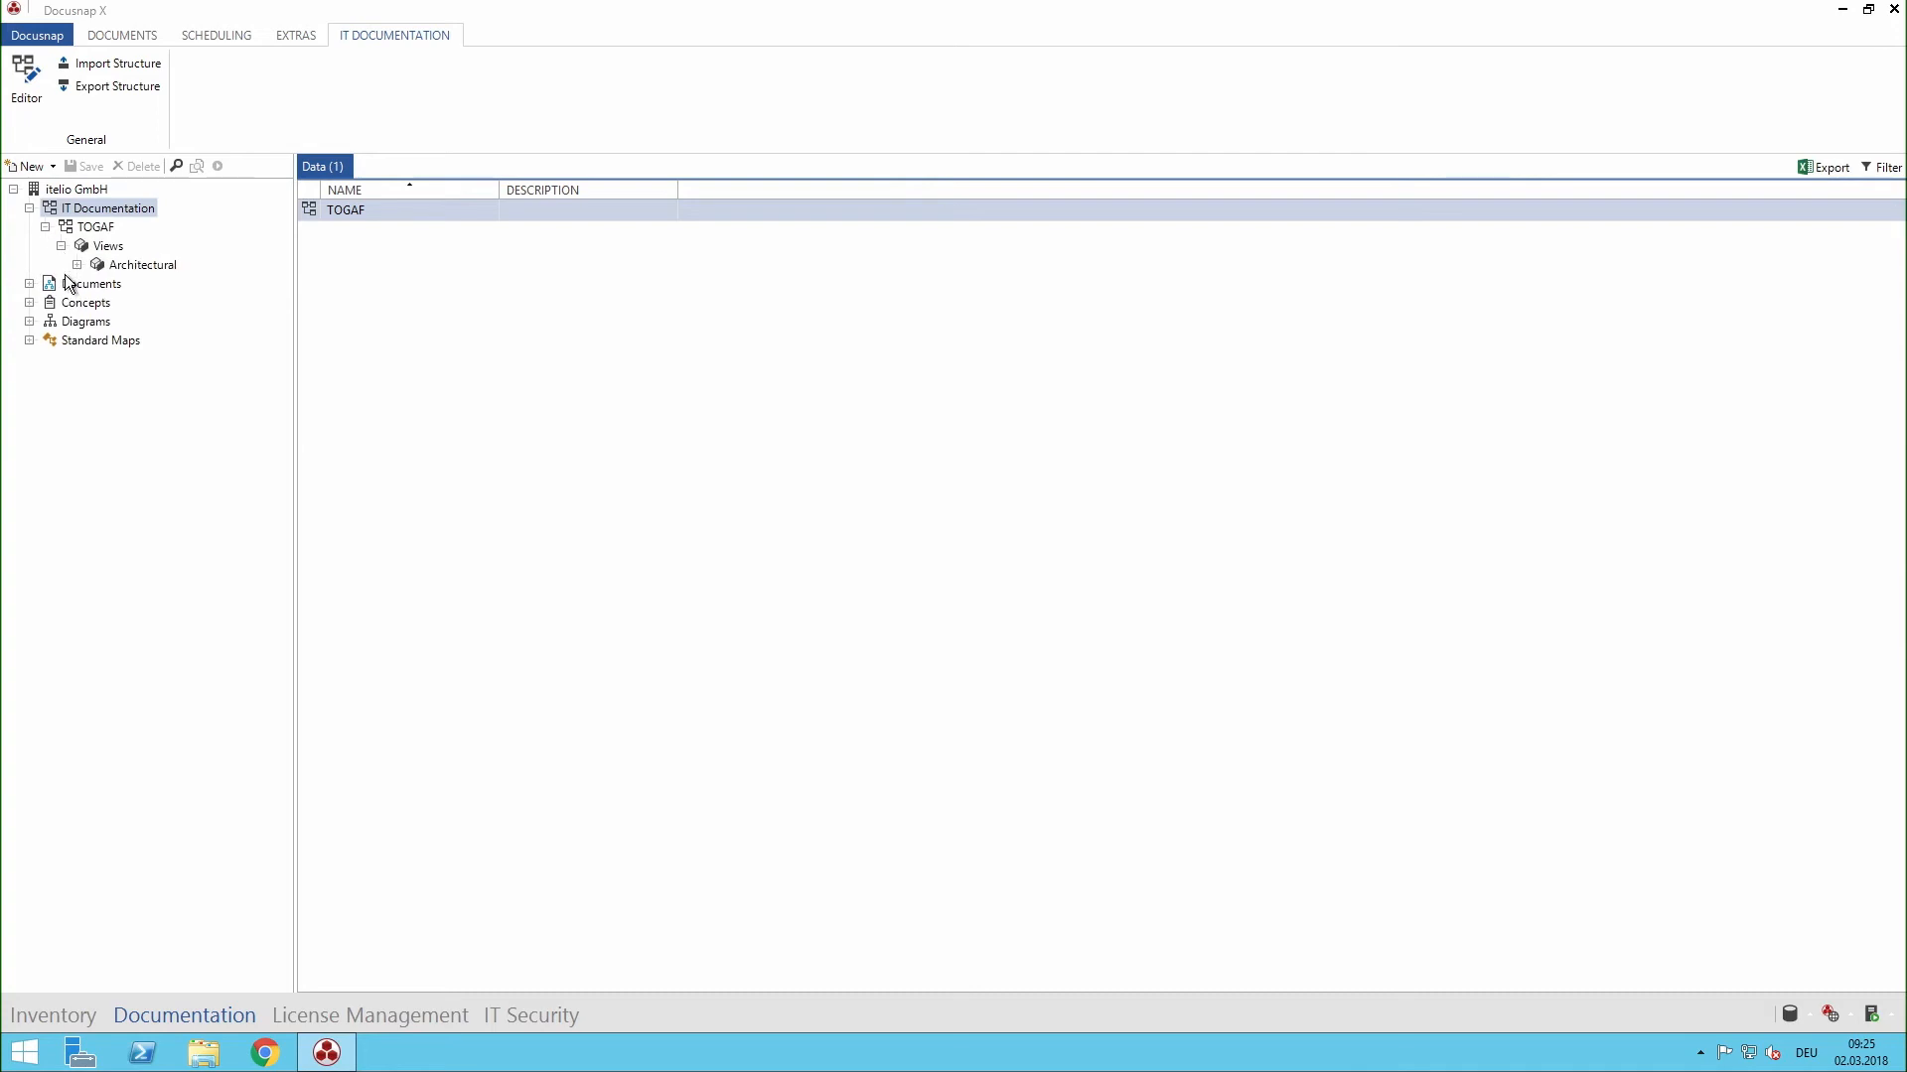
click(76, 264)
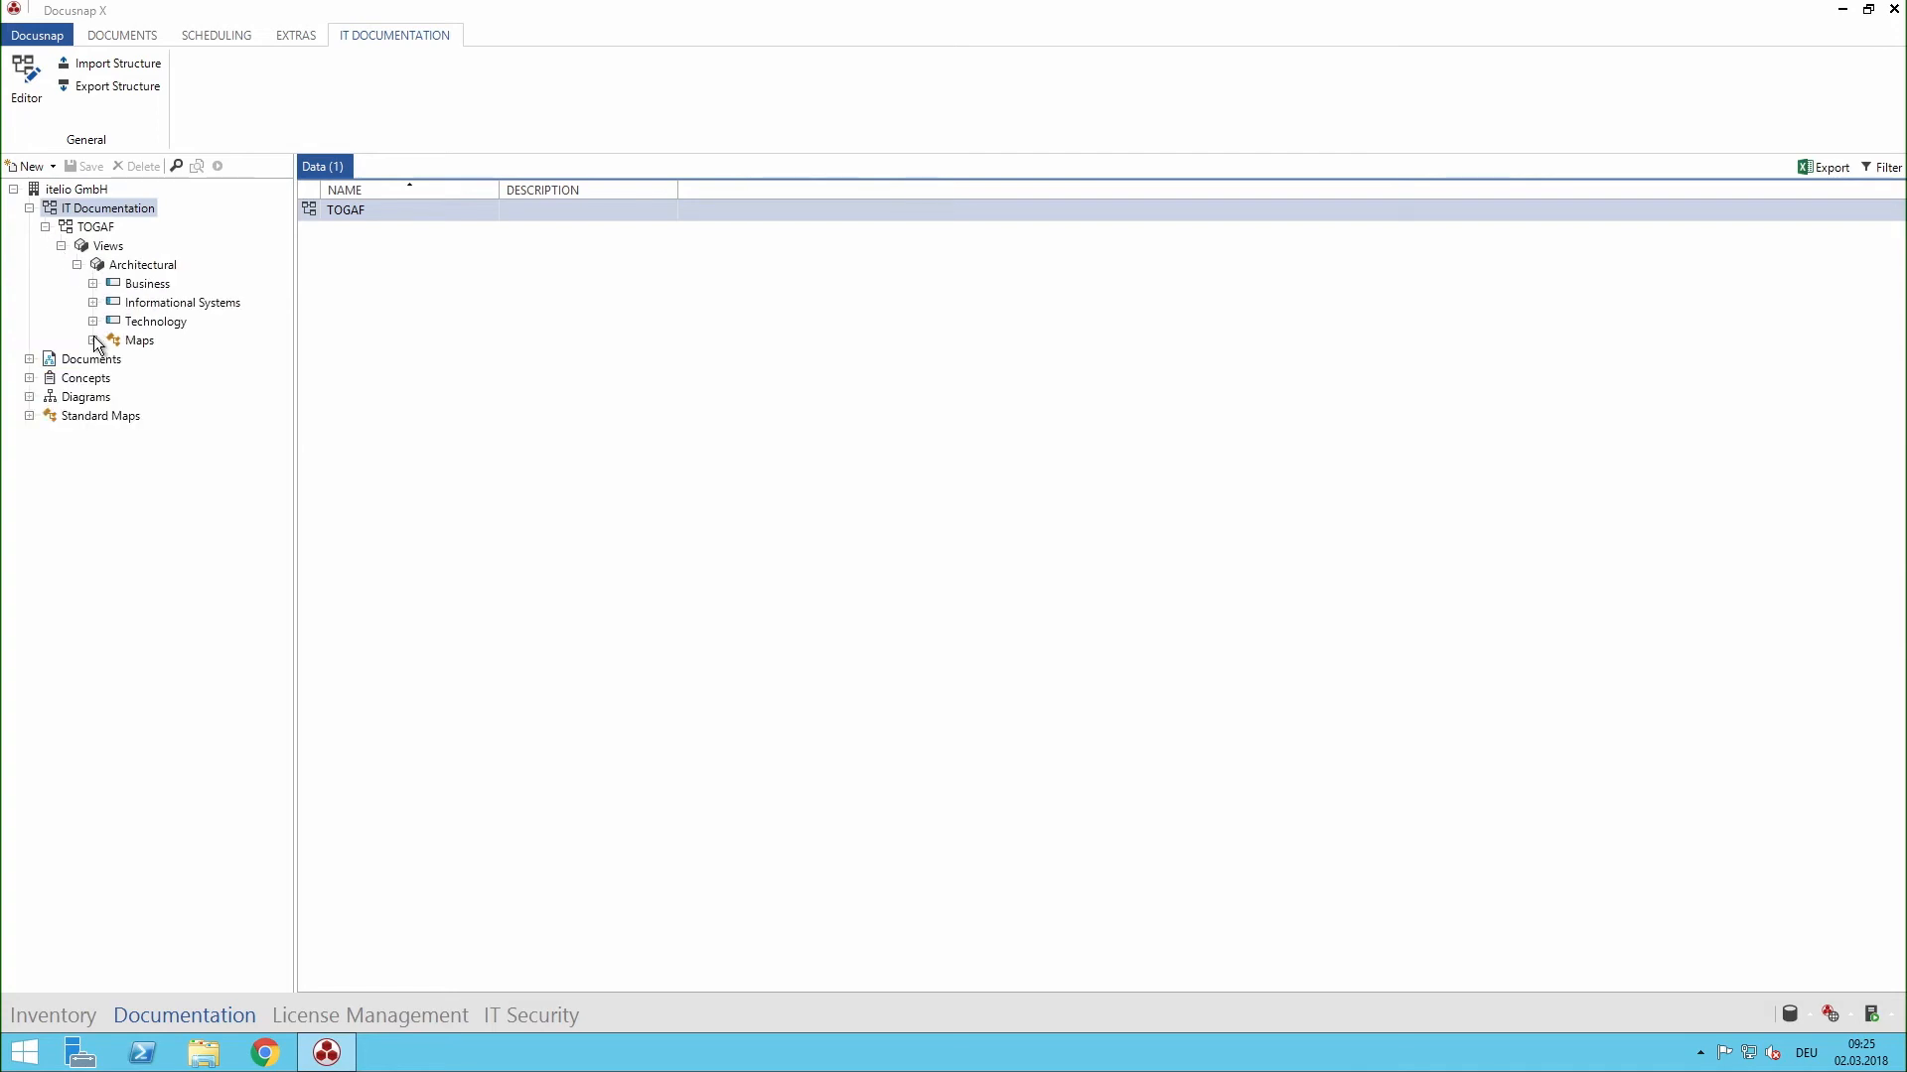
click(93, 340)
click(154, 357)
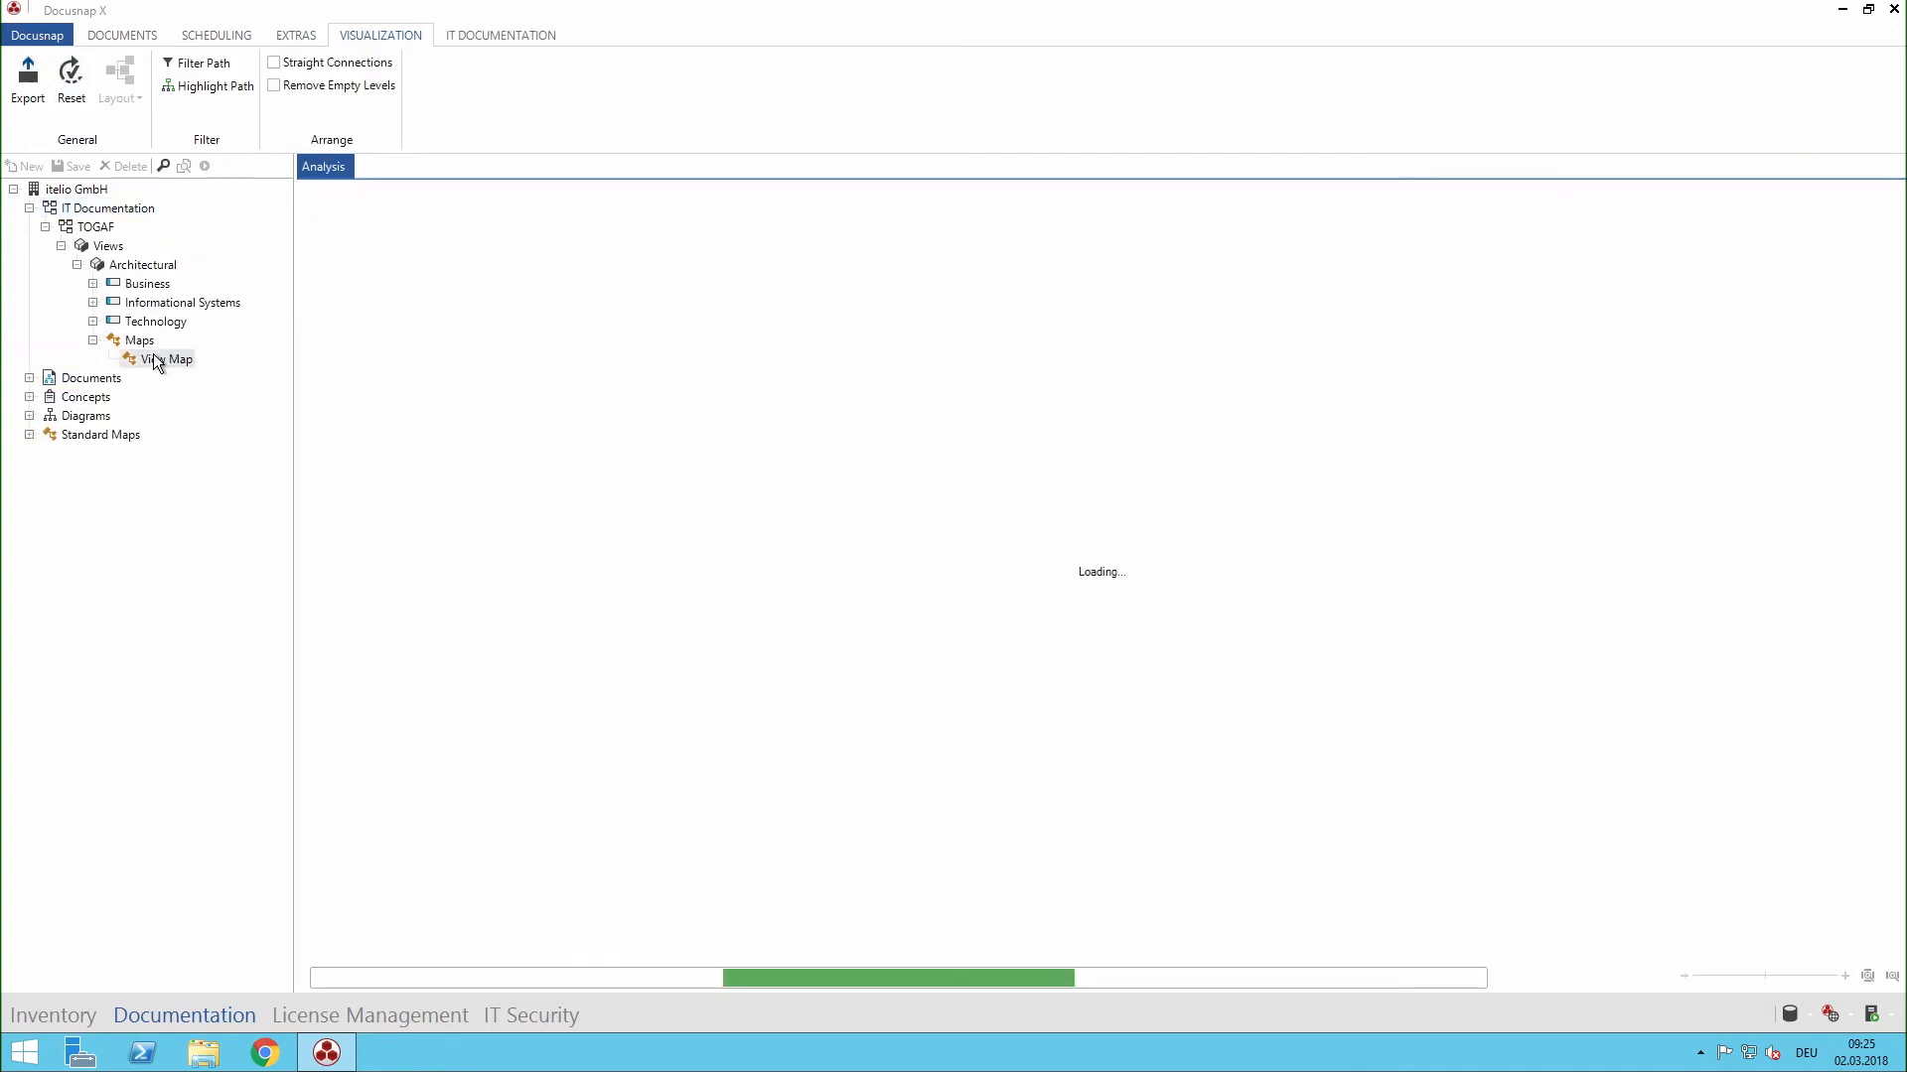